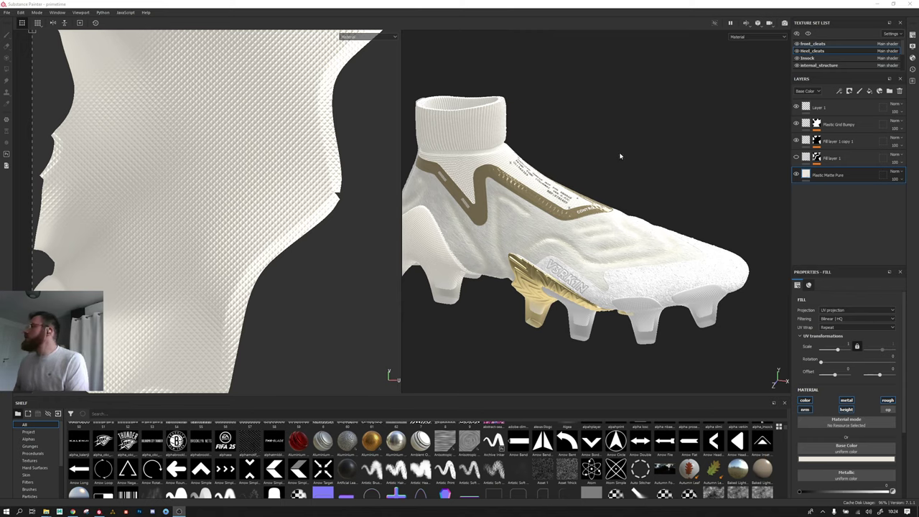
Step: Select the Plastic Matte Pure layer
scroll(615, 168, "up", 3)
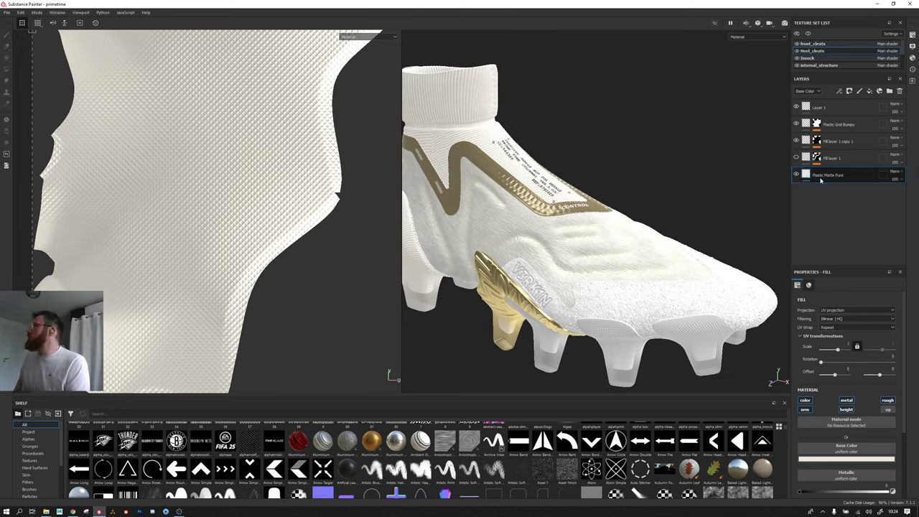
left_click(820, 180)
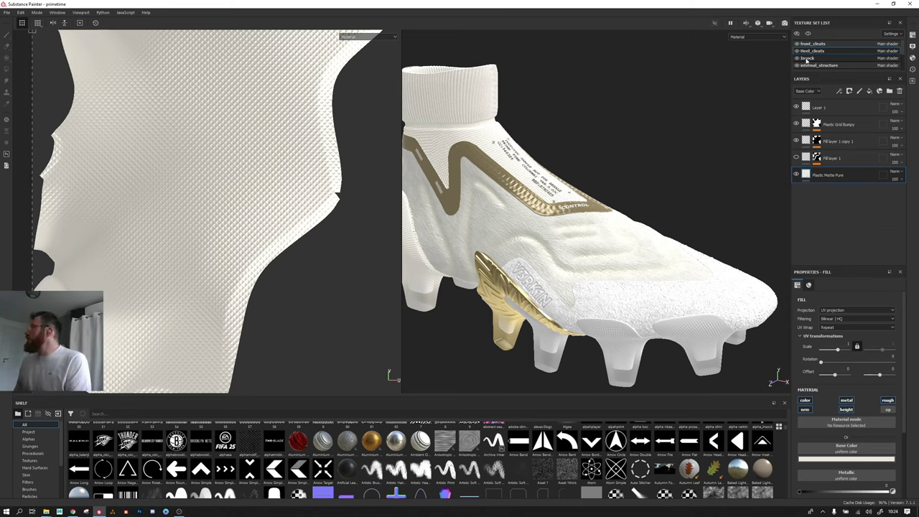
scroll(808, 65, "down", 2)
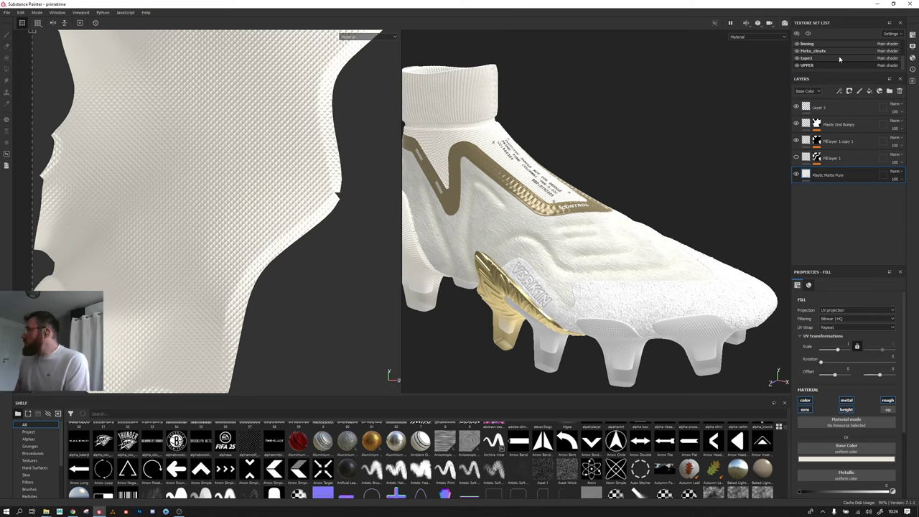
Step: Switch to the UPPER texture set and browse its layer stack
left_click(839, 65)
scroll(266, 212, "down", 2)
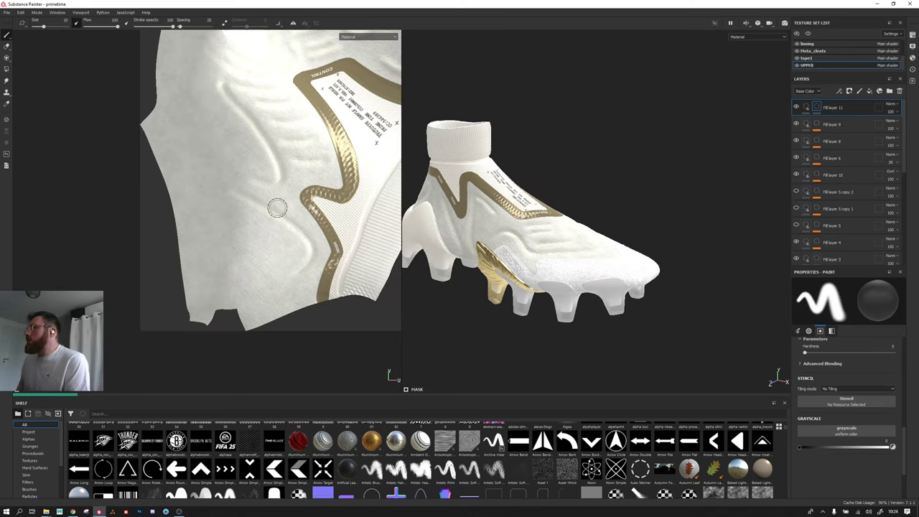
scroll(259, 222, "down", 1)
scroll(248, 237, "down", 1)
scroll(243, 246, "down", 1)
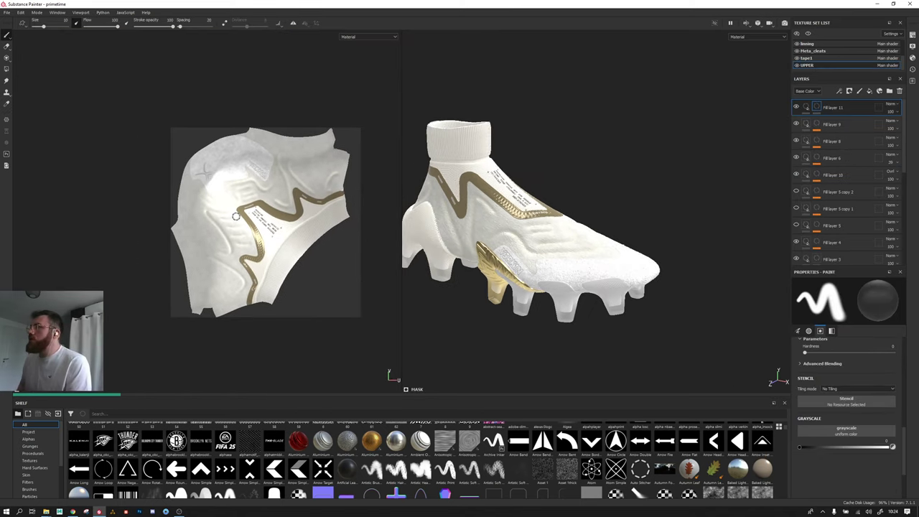
scroll(243, 246, "up", 2)
scroll(521, 237, "up", 2)
Step: Hide Fill layer 9, the printed text decal inside the gold stripe, viewing the collar side-on
mouse_move(520, 237)
left_mouse_down("alt")
mouse_move(591, 182)
mouse_move(566, 213)
left_mouse_up("alt")
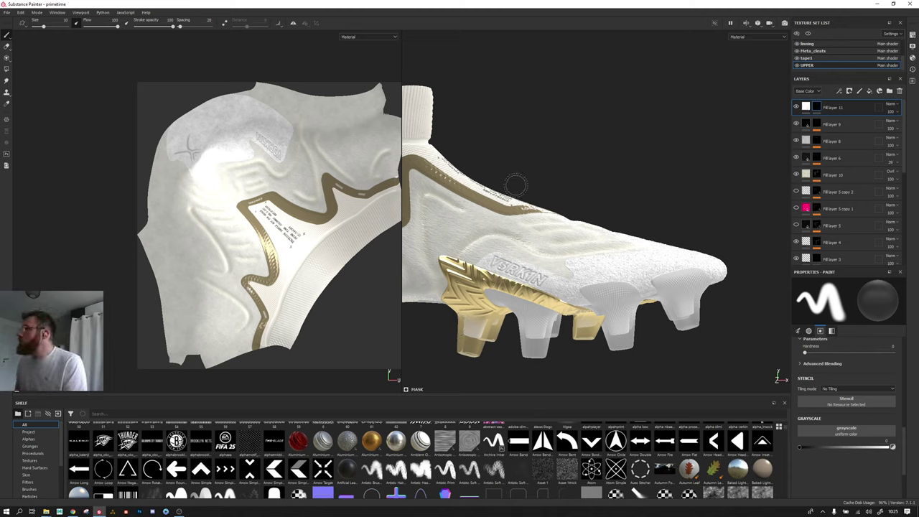
left_click_drag(515, 185, 796, 114, "alt")
left_click(796, 124)
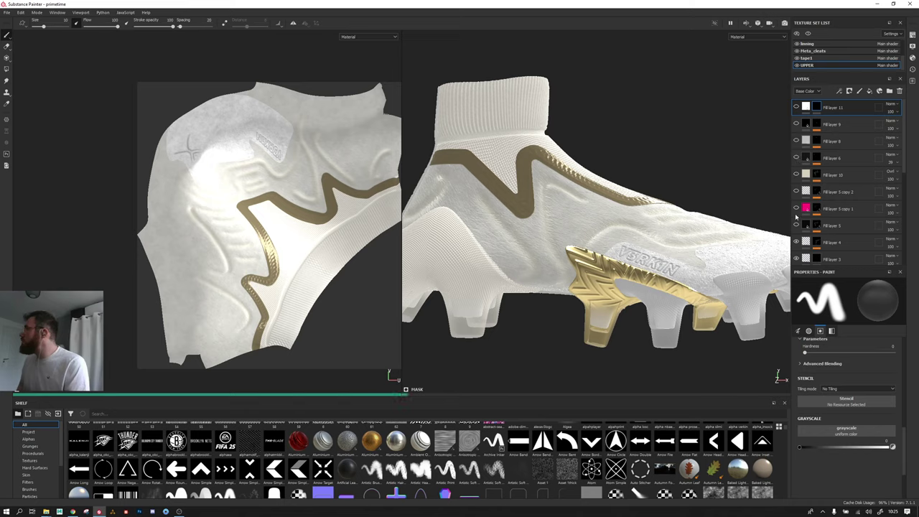
scroll(796, 208, "down", 2)
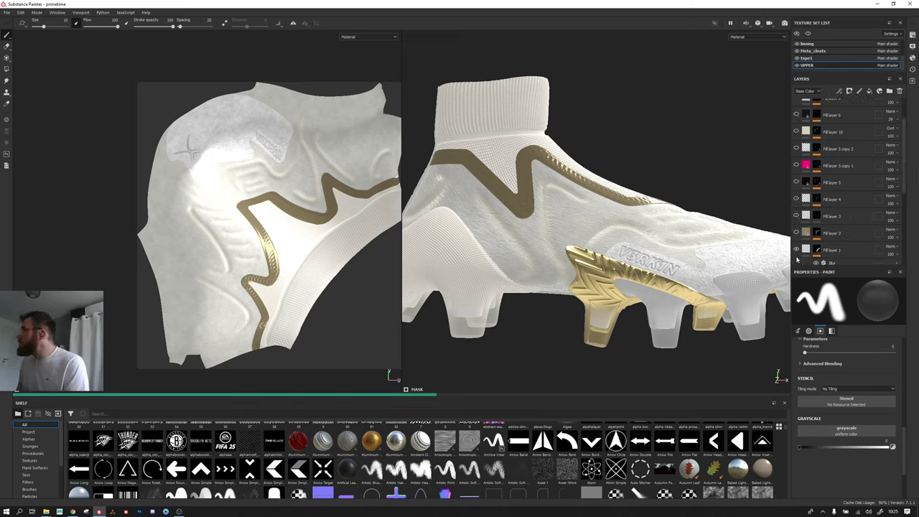
scroll(797, 255, "down", 5)
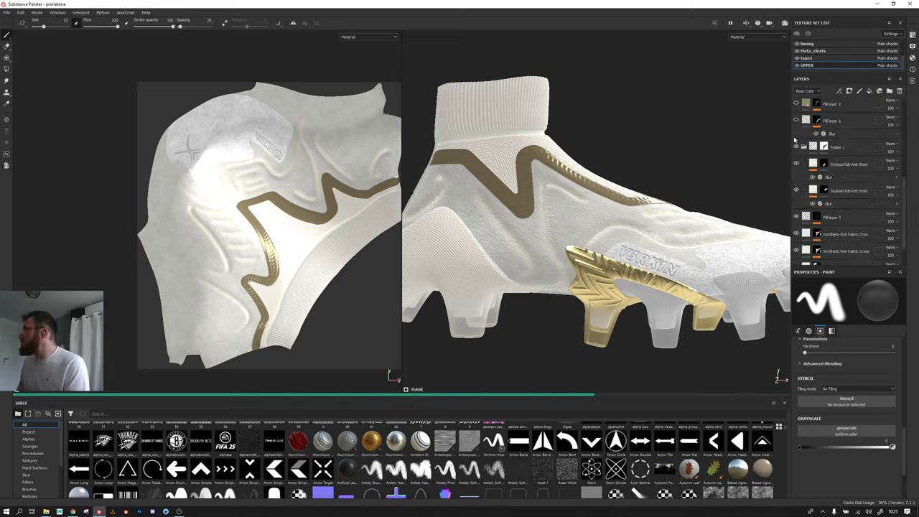
Step: Hide Folder 1's gold stripe, the rib-knit layer and both fabric texture layers
left_click(797, 147)
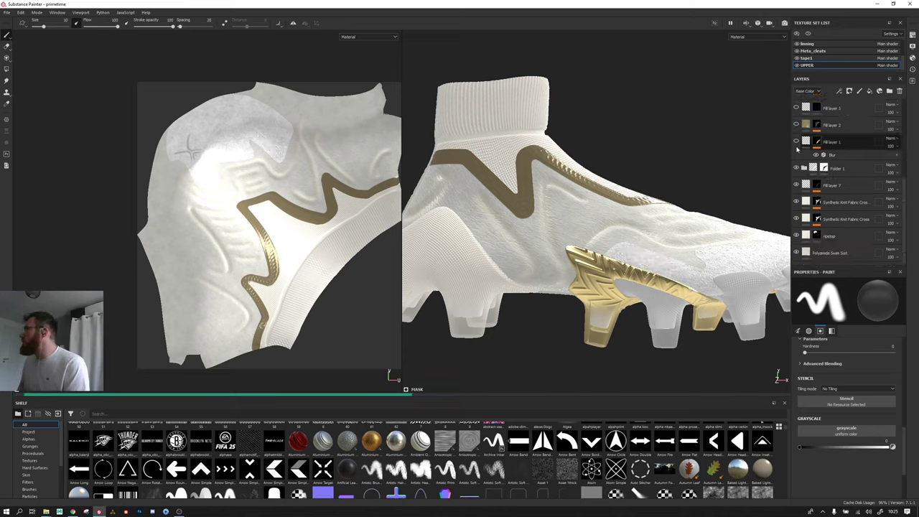
left_click(796, 184)
left_click(797, 201)
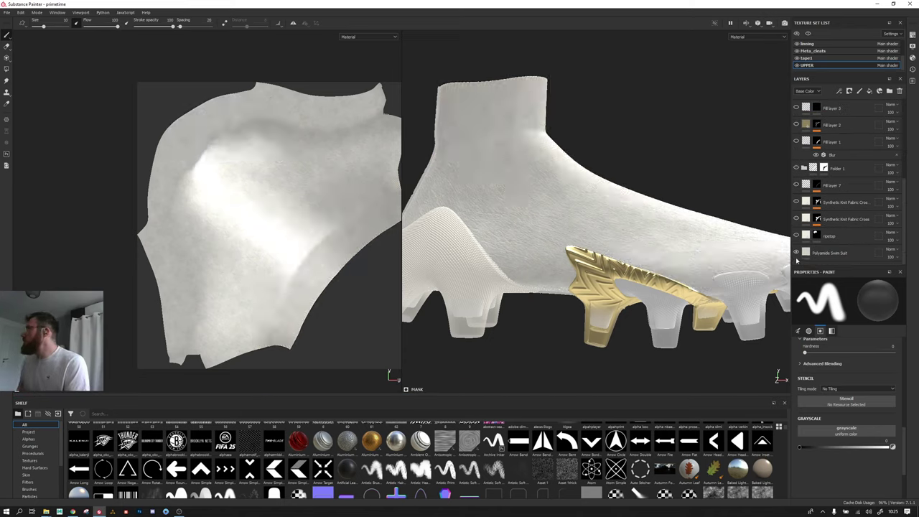
left_click(795, 253)
scroll(610, 212, "up", 2)
scroll(615, 216, "down", 5)
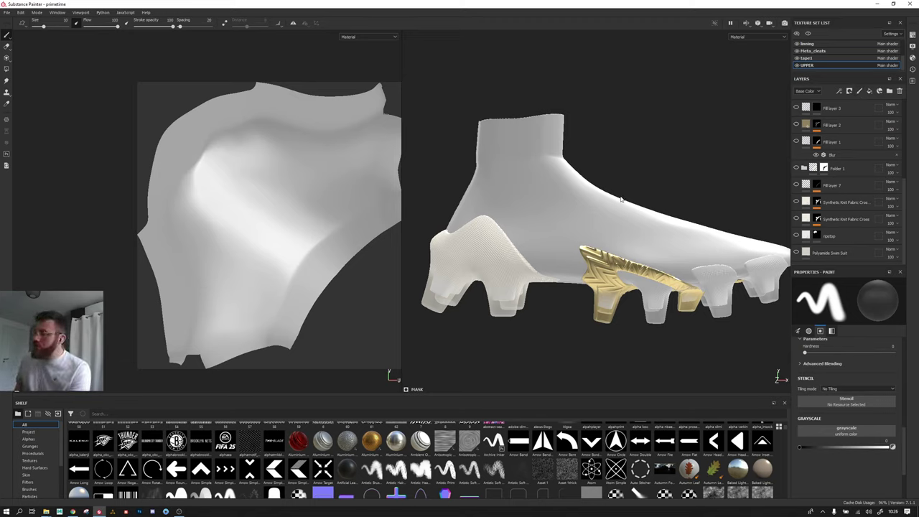
double_click(873, 203)
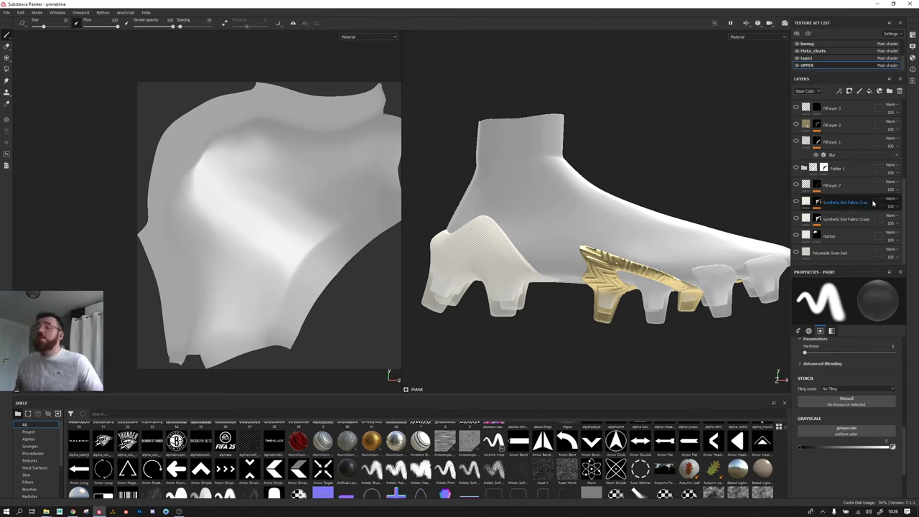
key("Return")
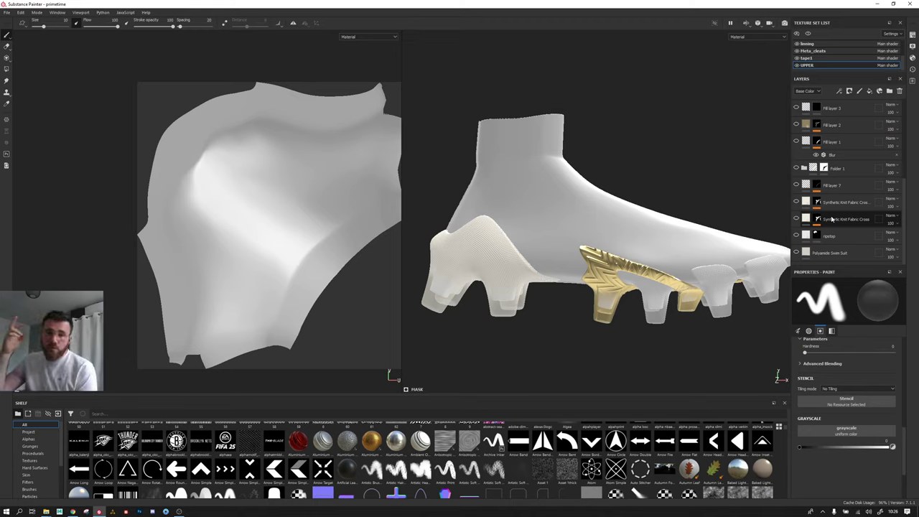
scroll(831, 208, "up", 2)
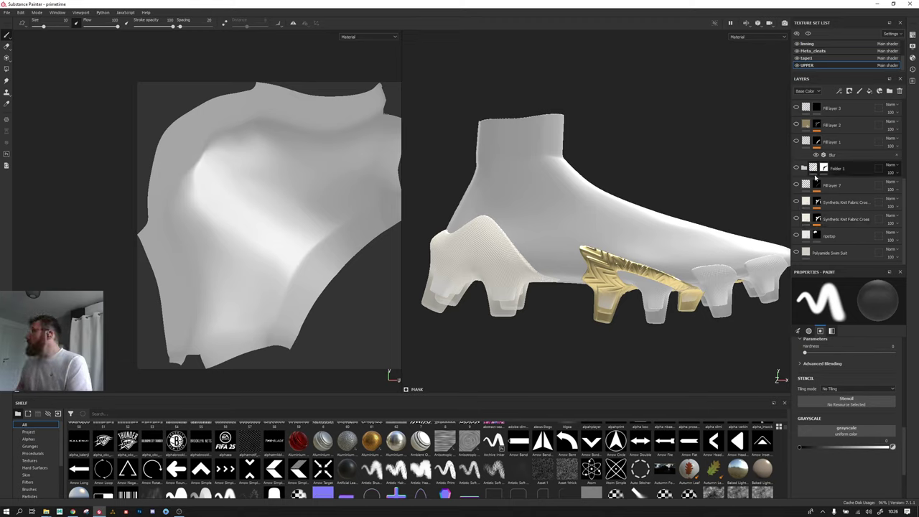
scroll(833, 179, "up", 2)
scroll(834, 151, "up", 3)
scroll(836, 122, "up", 3)
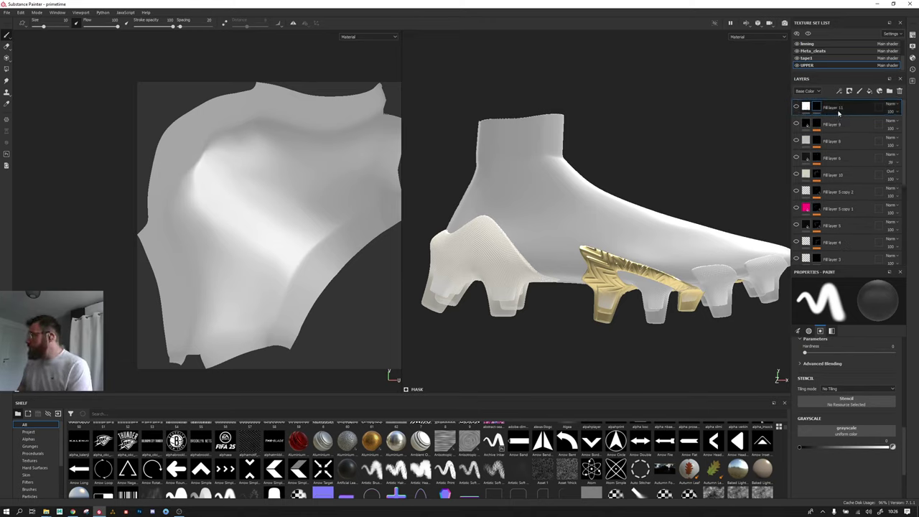
left_click(837, 112)
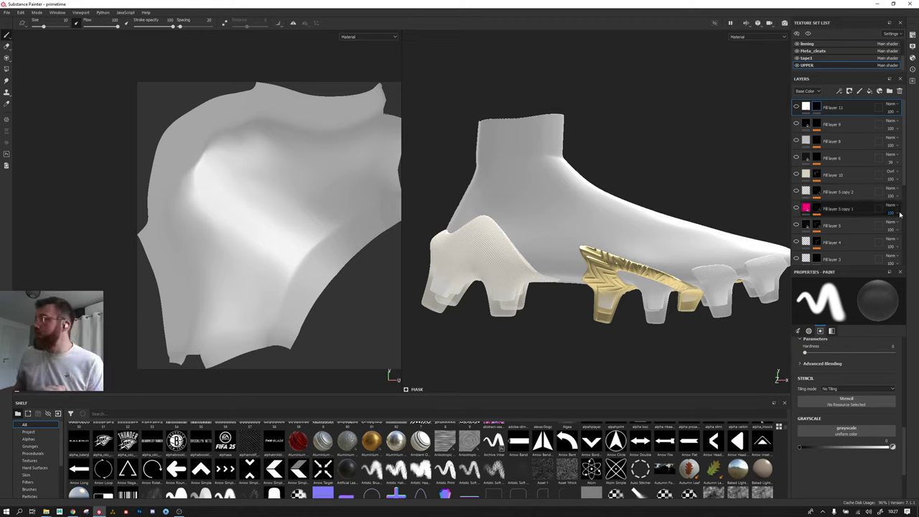
Step: Turn Fill layer 2's gold stripe and Fill layer 4's knit texture back on
scroll(797, 190, "down", 3)
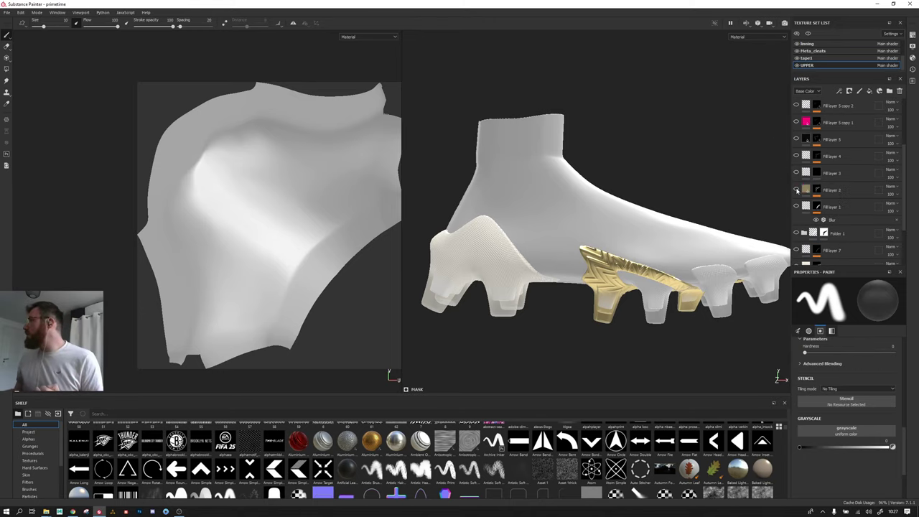
scroll(795, 182, "down", 2)
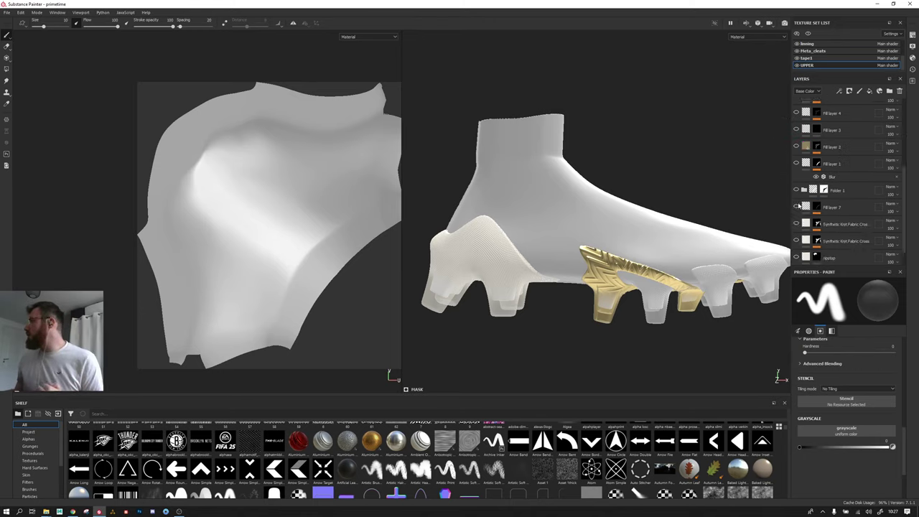
left_click(795, 147)
scroll(559, 172, "up", 2)
scroll(559, 172, "up", 2)
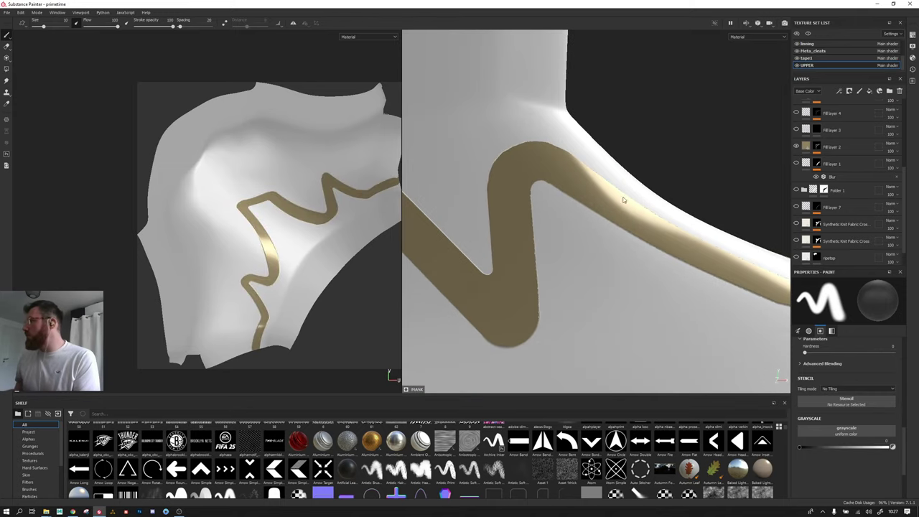
scroll(567, 187, "down", 1)
scroll(581, 205, "up", 1)
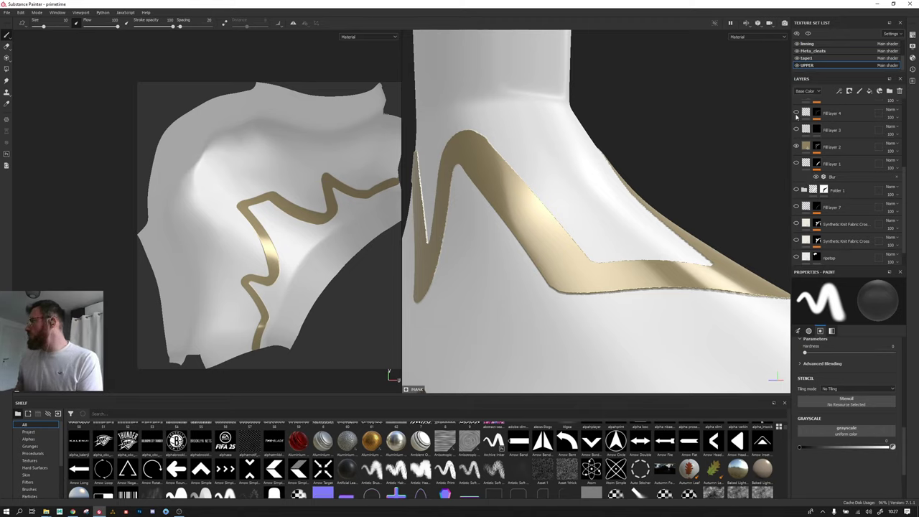
left_click(795, 114)
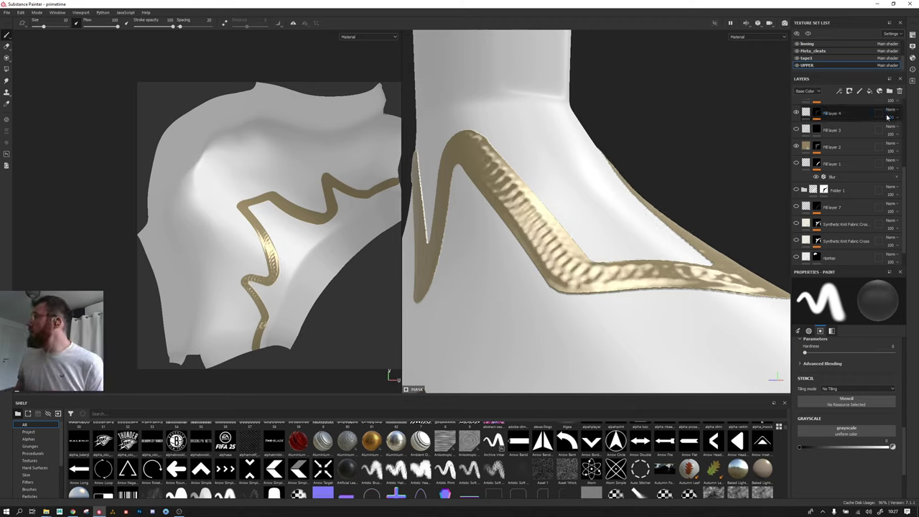
Step: Toggle the knit texture and gold trim off and on to compare, then select Fill layer 2
left_click(797, 113)
left_click(796, 114)
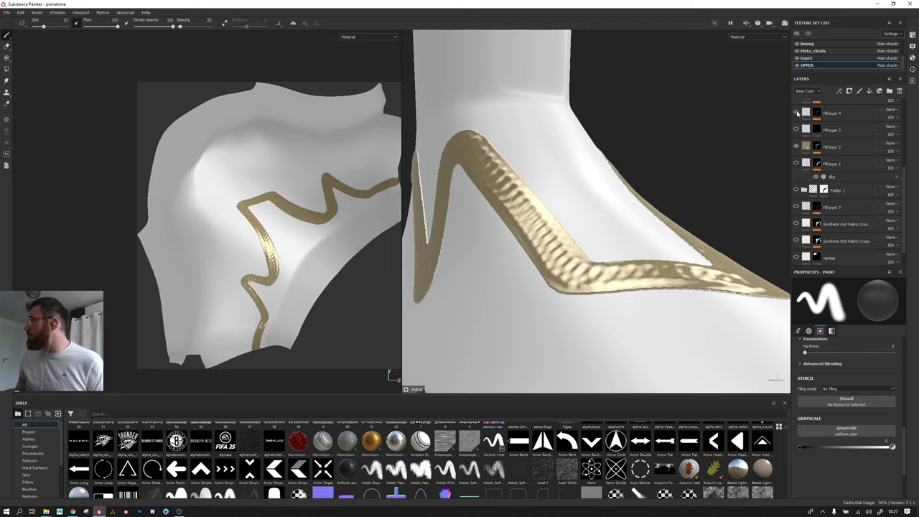
left_click(796, 147)
left_click(796, 147)
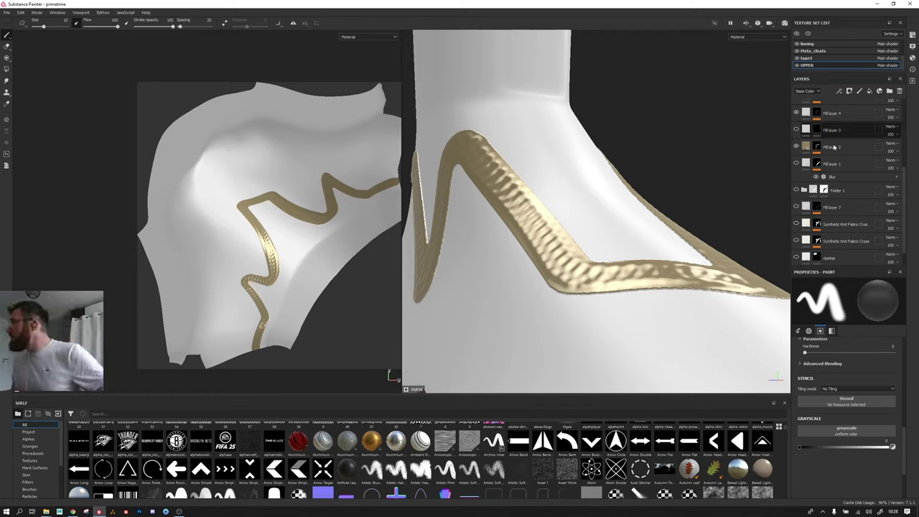
left_click(796, 146)
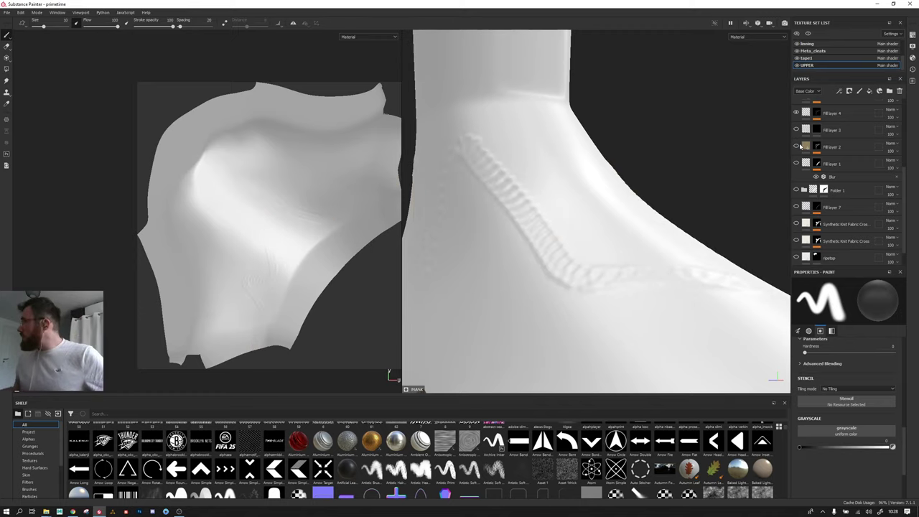
left_click(796, 146)
left_click(831, 146)
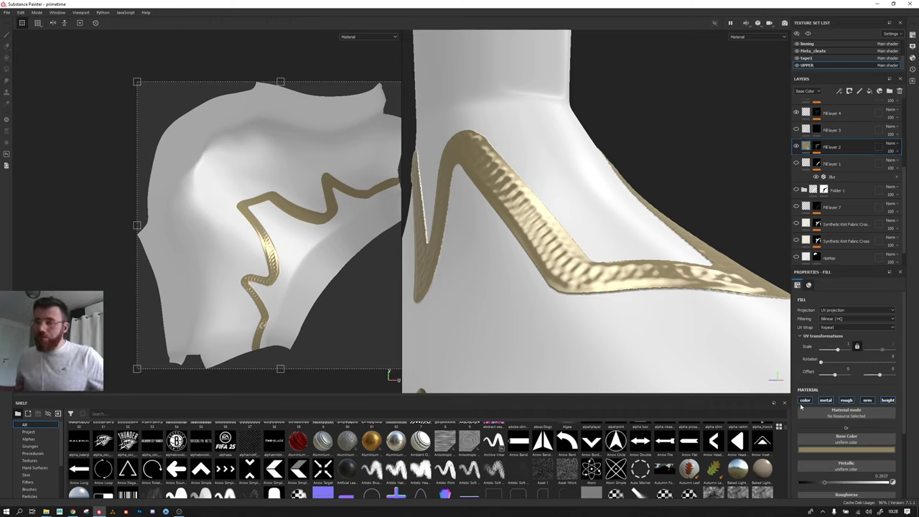
Step: Try a different base colour on the trim, then undo it to keep the gold
scroll(812, 408, "down", 1)
scroll(814, 402, "down", 1)
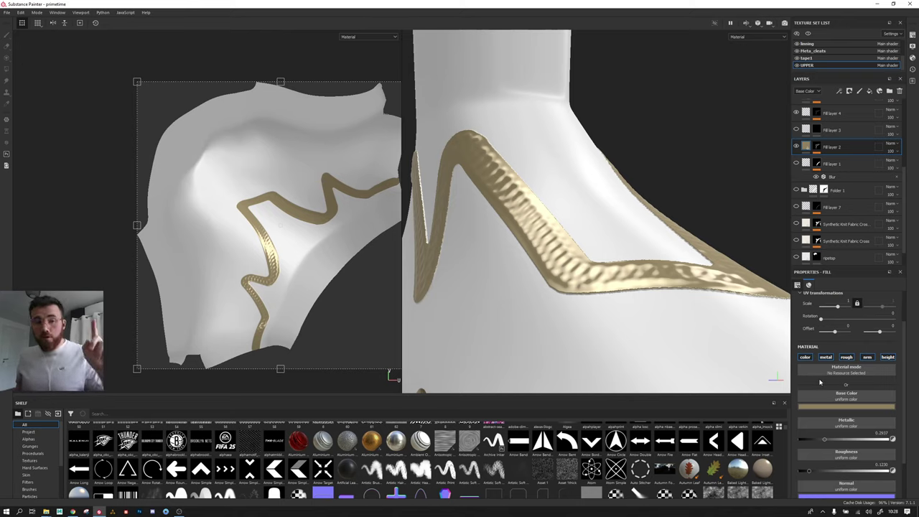
scroll(816, 379, "down", 1)
scroll(822, 369, "down", 1)
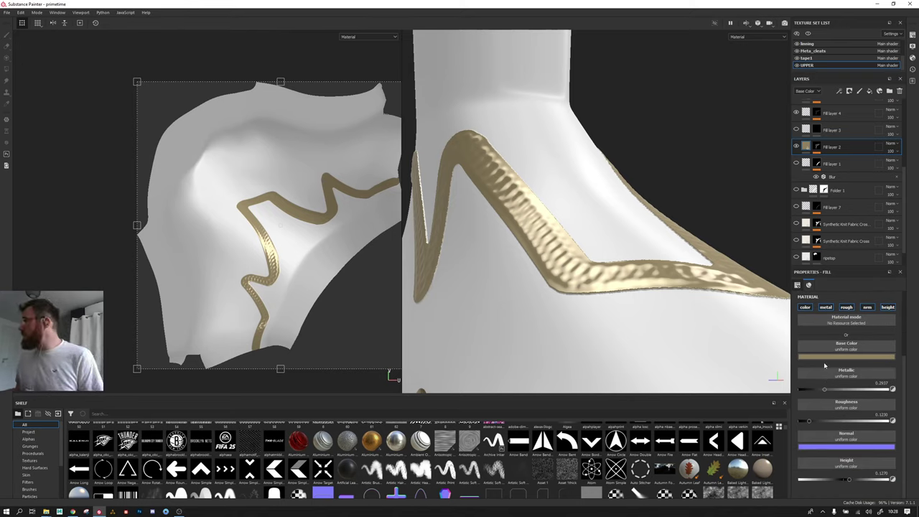
left_click(826, 358)
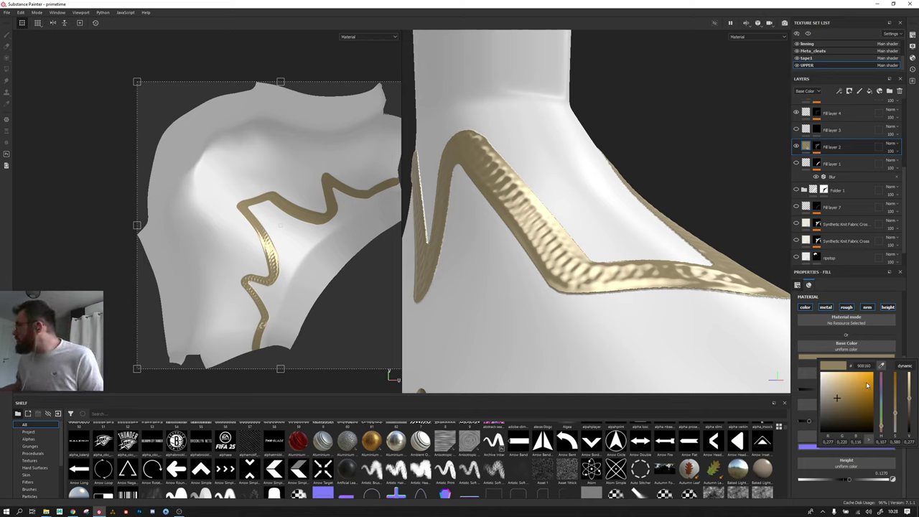
mouse_move(861, 376)
left_mouse_down()
mouse_move(884, 388)
mouse_move(881, 375)
left_mouse_up()
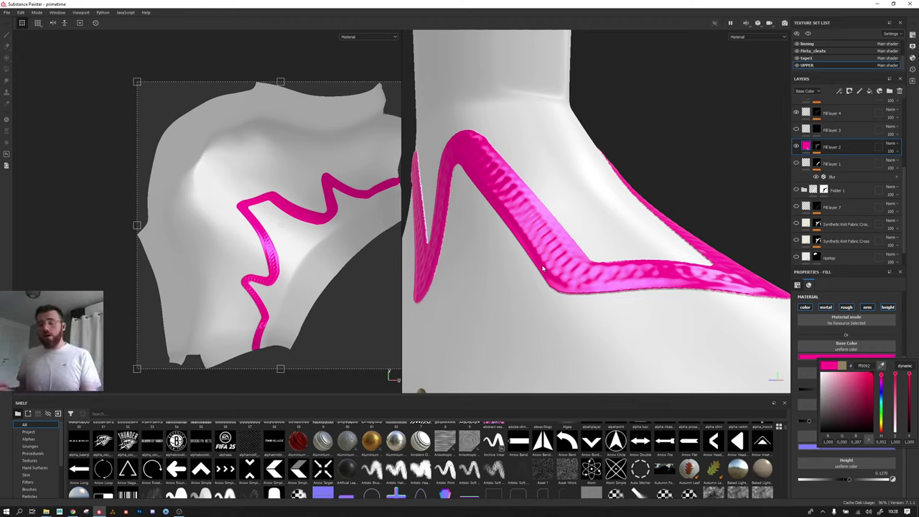
left_click(543, 269)
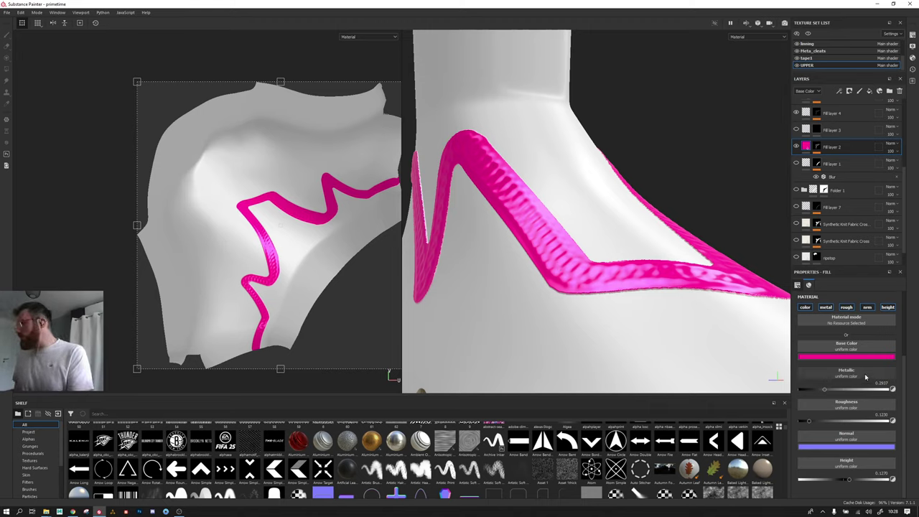
key("ctrl+z")
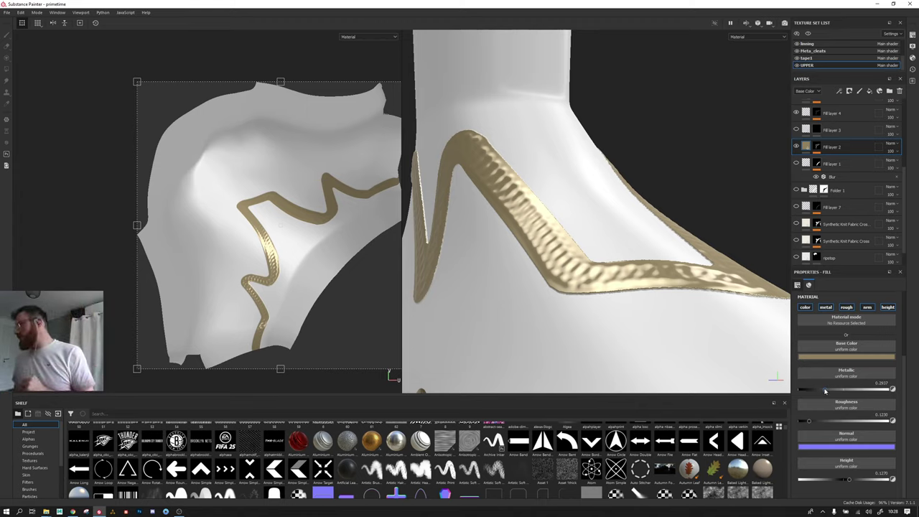
Step: Test the trim's Metallic at 1 and 0, settle on 0.24, and raise Roughness to 0.18
left_click(895, 388)
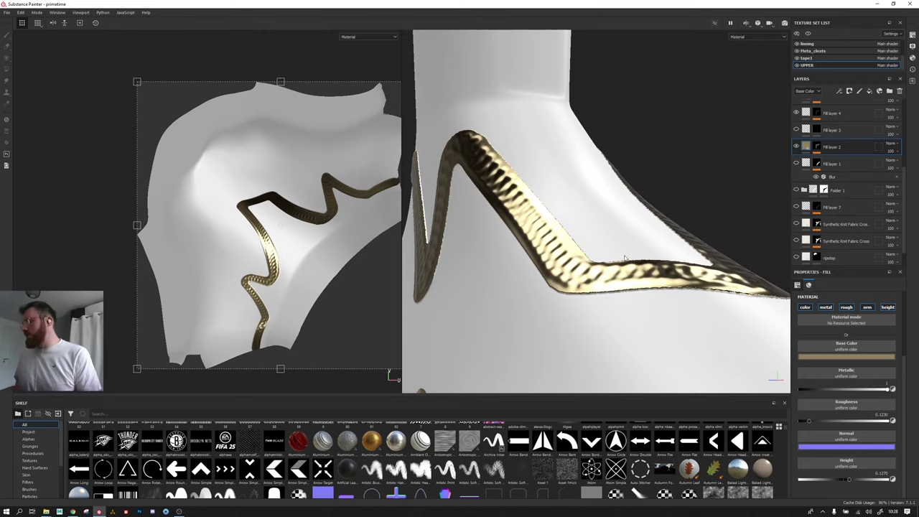
mouse_move(611, 254)
left_mouse_down("alt")
mouse_move(560, 220)
mouse_move(605, 230)
left_mouse_up("alt")
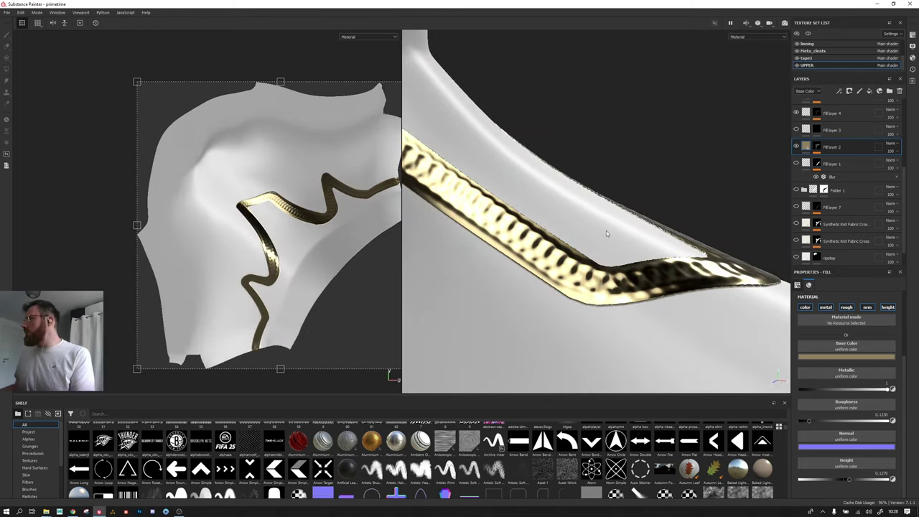
scroll(605, 231, "down", 5)
left_click_drag(593, 316, 572, 301, "alt")
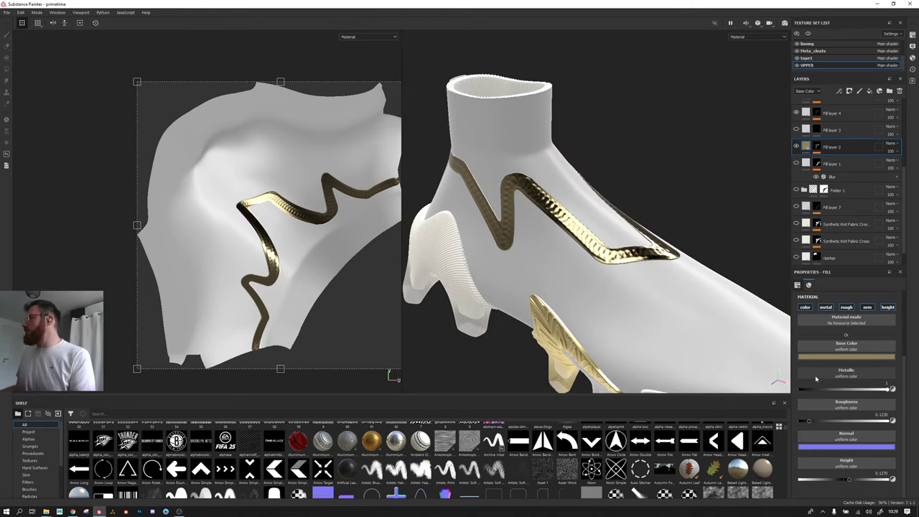
left_click(827, 389)
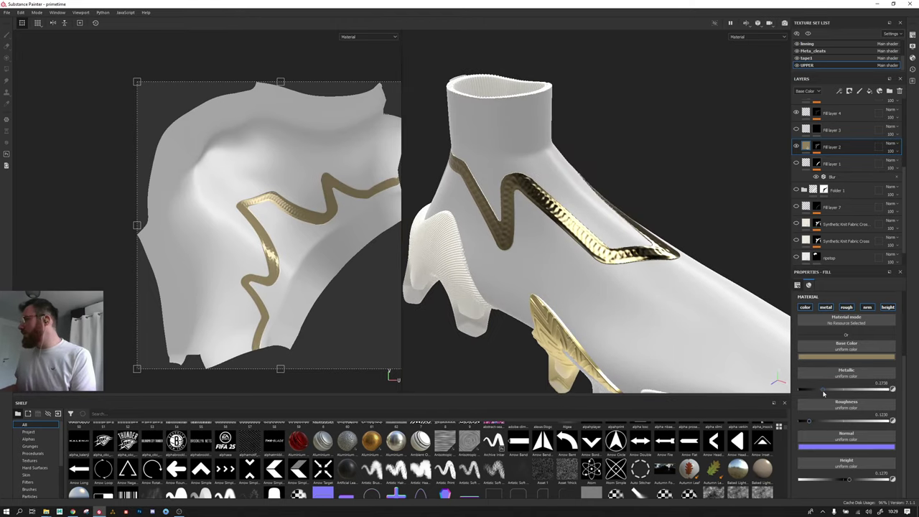
left_click_drag(747, 323, 706, 302, "alt")
scroll(705, 302, "up", 2)
left_click_drag(827, 389, 798, 389)
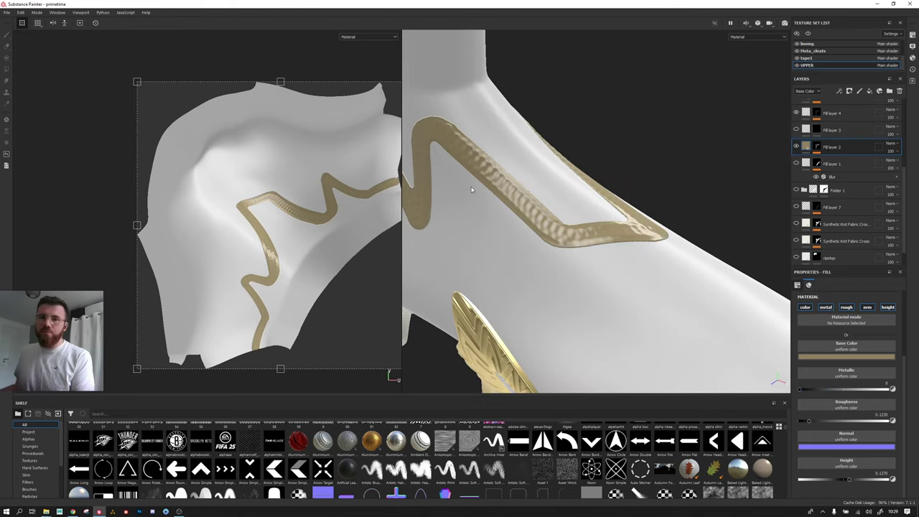
left_click(822, 389)
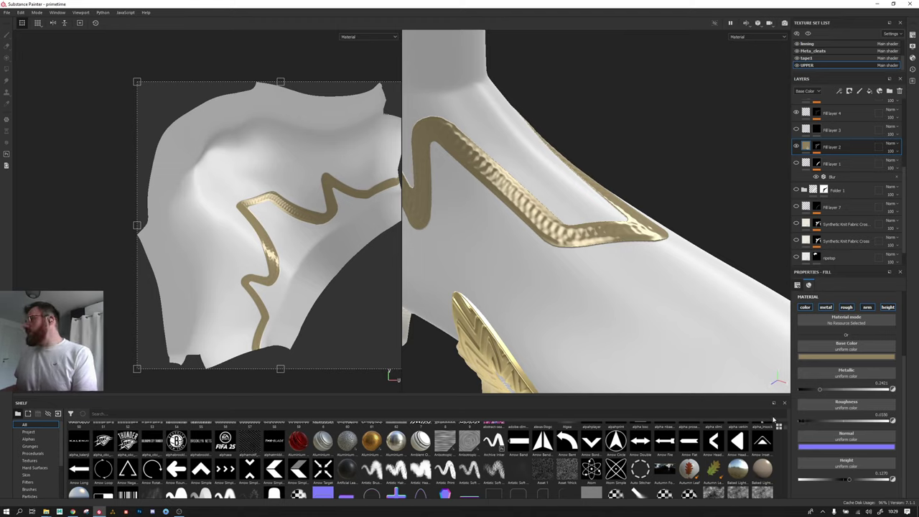
left_click(832, 421)
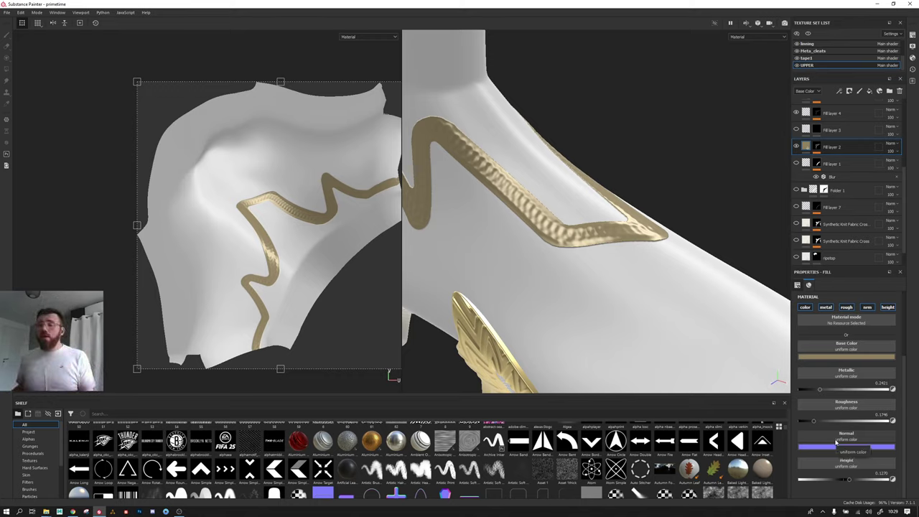
scroll(804, 237, "down", 1)
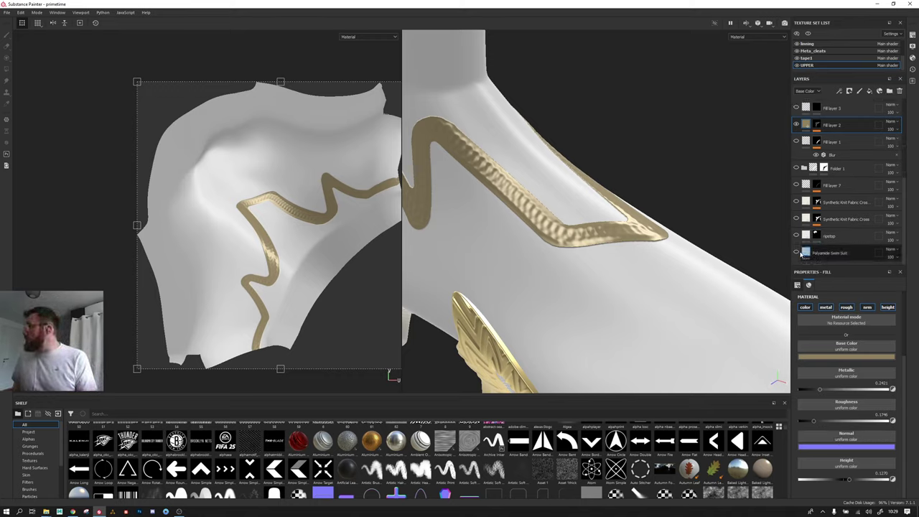
Step: Turn on the Polyamide Swim Suit fabric layer and inspect the trim from below
left_click(795, 254)
scroll(625, 277, "up", 3)
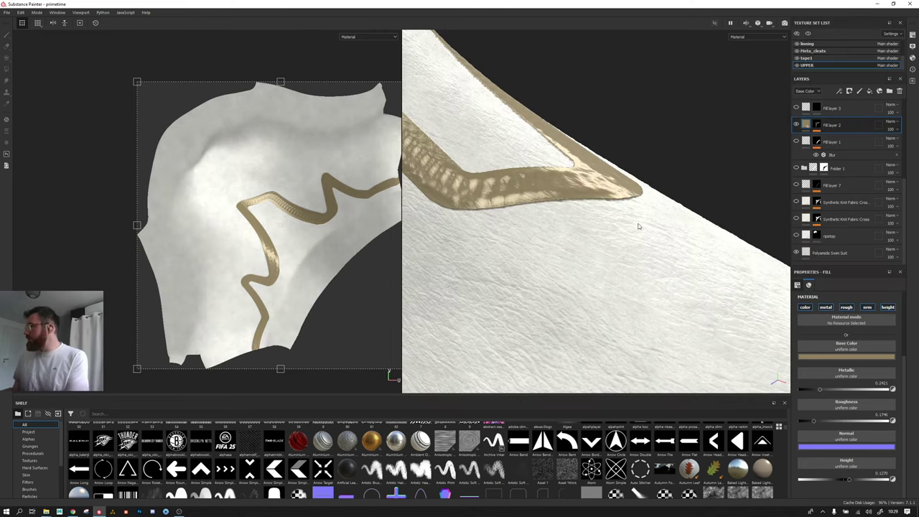
scroll(625, 276, "up", 2)
scroll(625, 277, "down", 1)
mouse_move(626, 276)
left_mouse_down("alt")
mouse_move(594, 263)
mouse_move(752, 230)
mouse_move(612, 278)
mouse_move(459, 260)
mouse_move(510, 286)
left_mouse_up("alt")
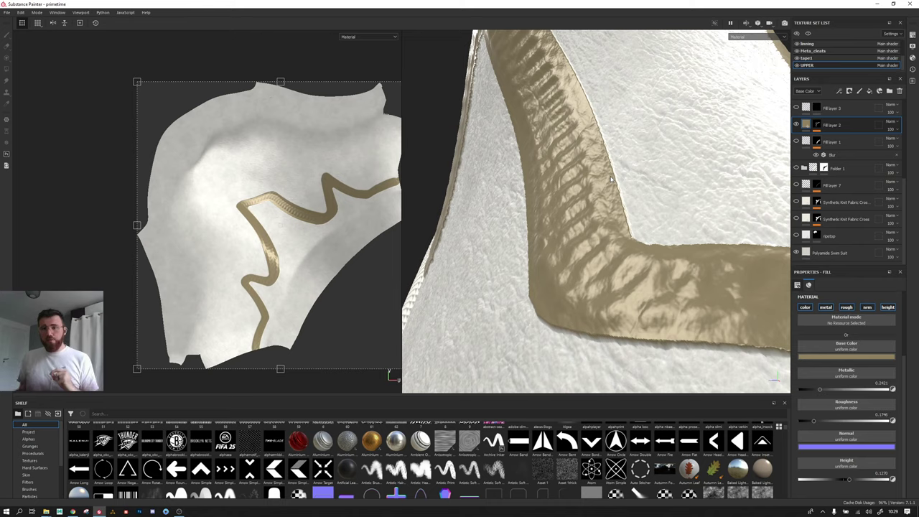
left_click(807, 91)
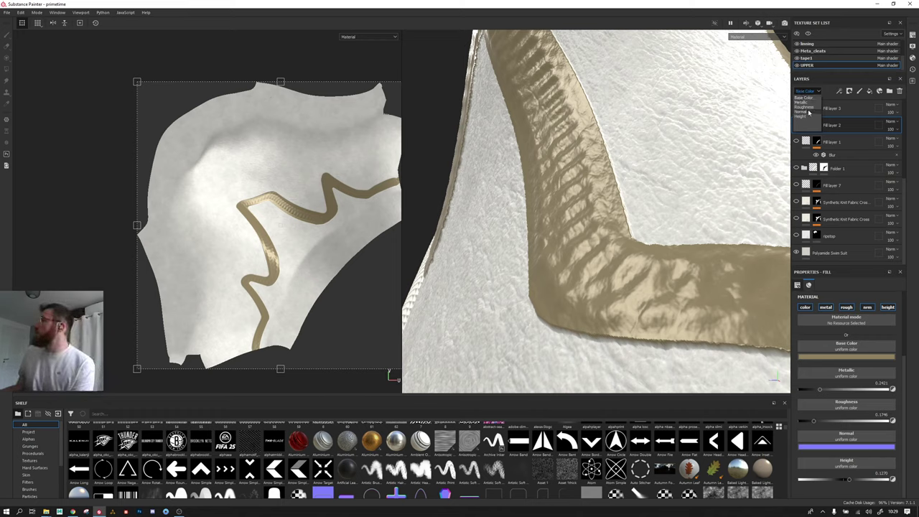
Step: Show the layers' Normal channel and compare the gold strap with Fill layer 2 hidden and shown
left_click(802, 112)
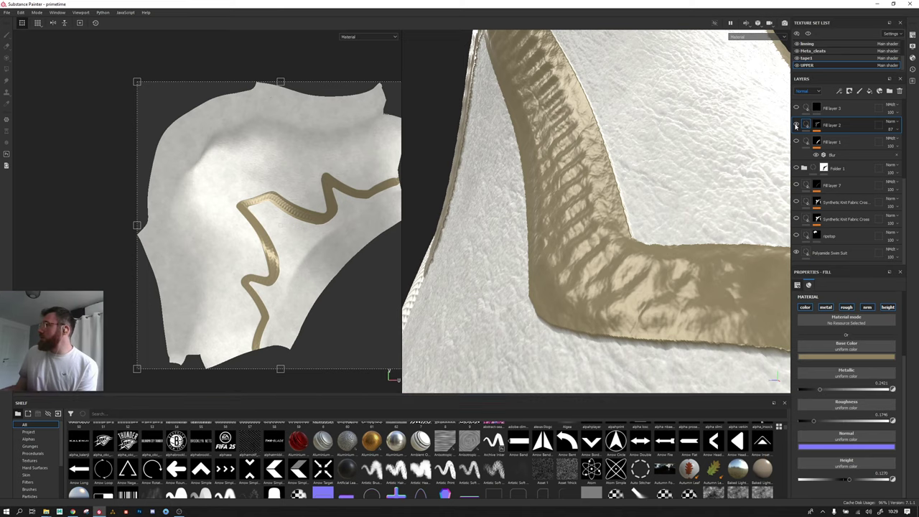
mouse_move(596, 255)
left_mouse_down("alt")
mouse_move(648, 211)
mouse_move(688, 215)
left_mouse_up("alt")
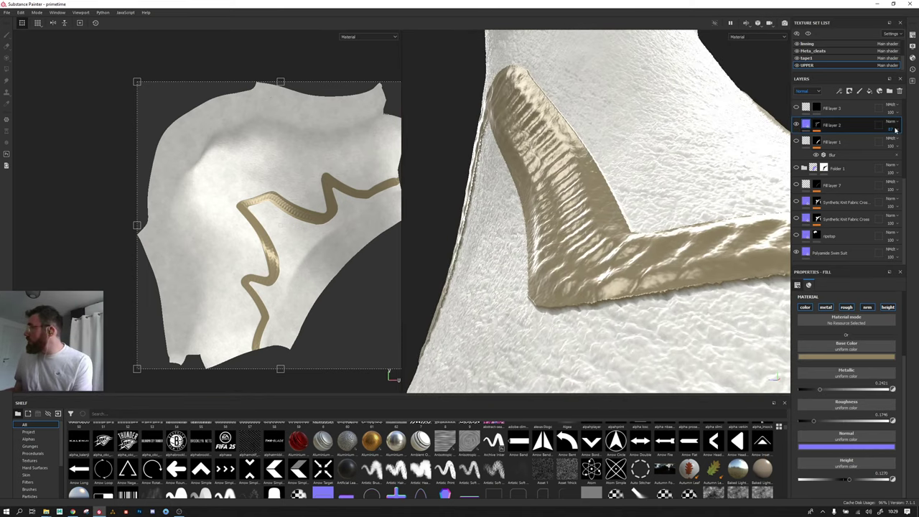
scroll(572, 243, "up", 3)
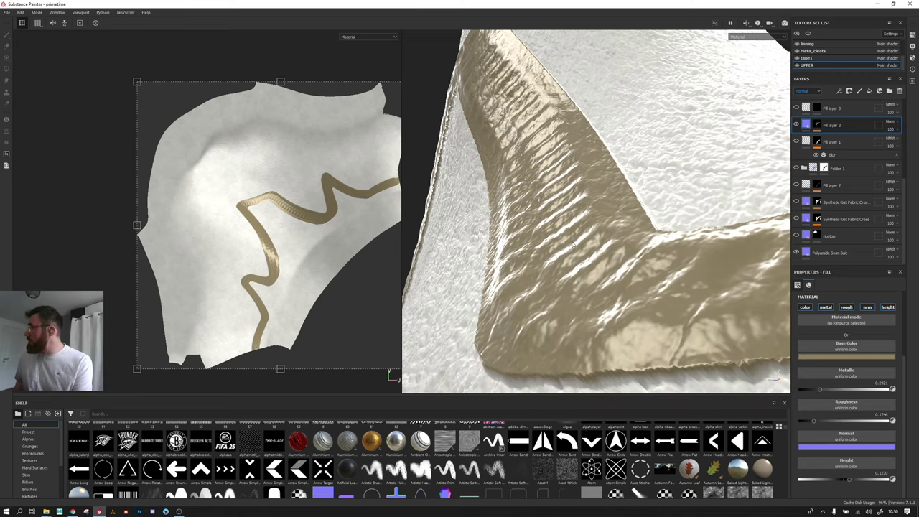
left_click_drag(572, 243, 646, 208, "alt")
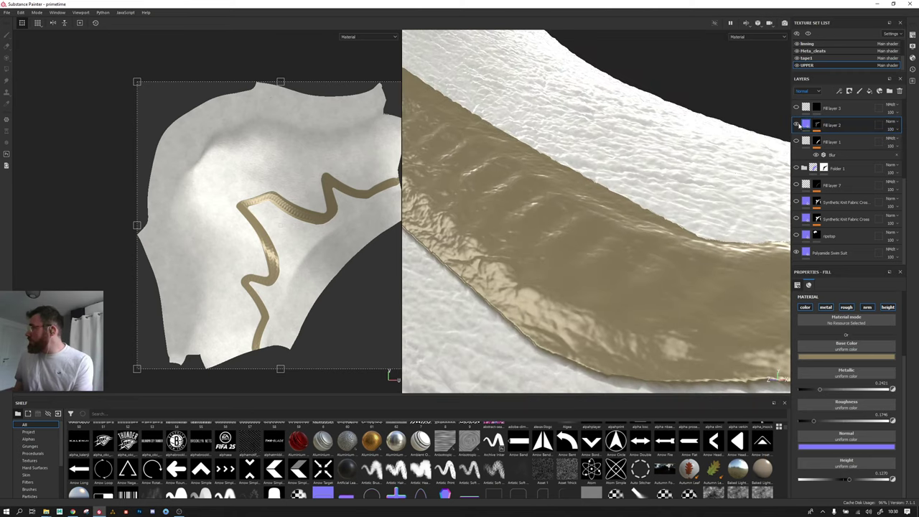
left_click(796, 125)
left_click(796, 125)
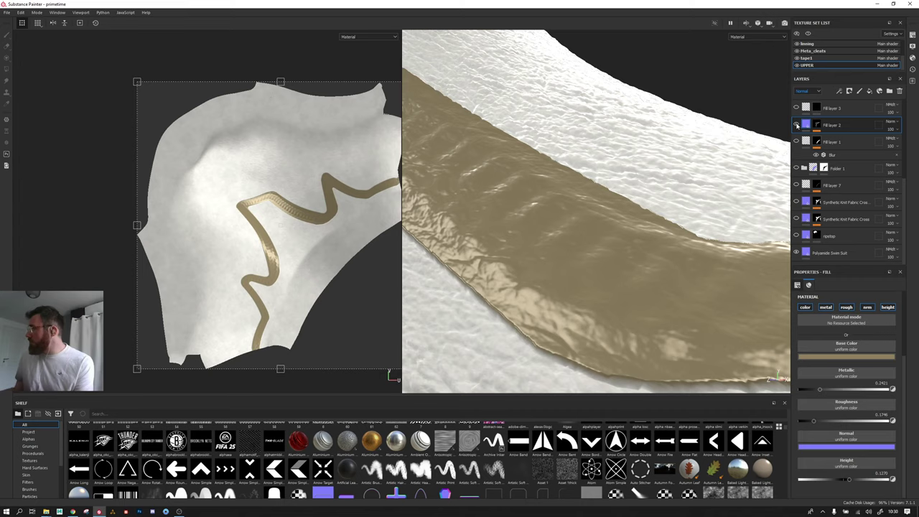
left_click(888, 122)
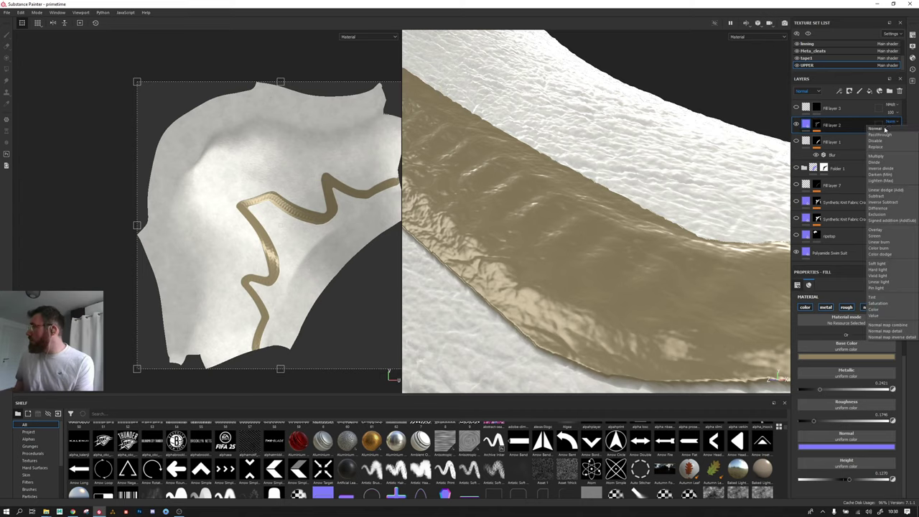
left_click(885, 130)
scroll(819, 127, "up", 5)
scroll(819, 134, "down", 5)
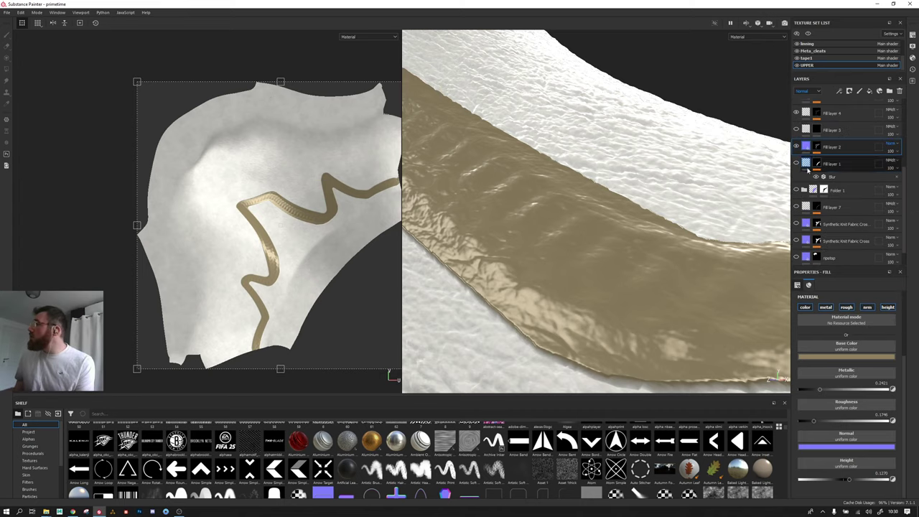
Step: Switch to the Height channel and set the trim layer's height blending to Normal
left_click(894, 308)
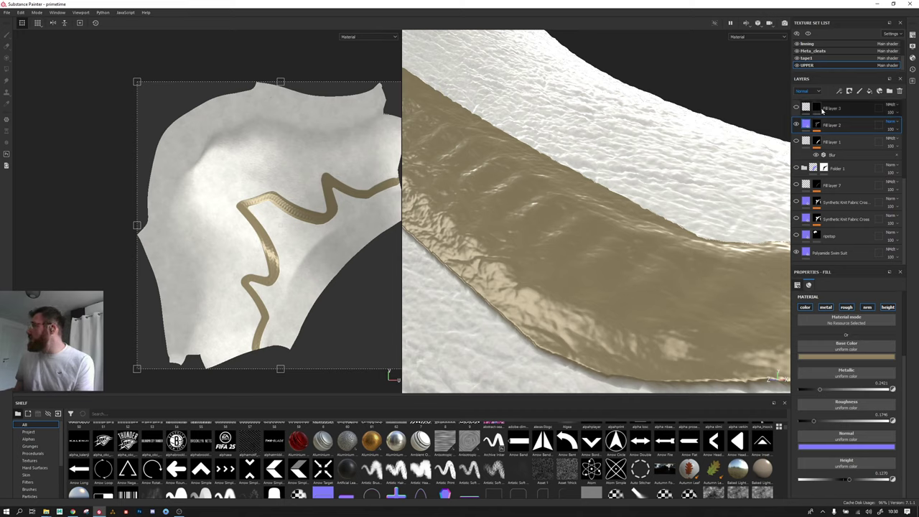
left_click(890, 123)
left_click(890, 131)
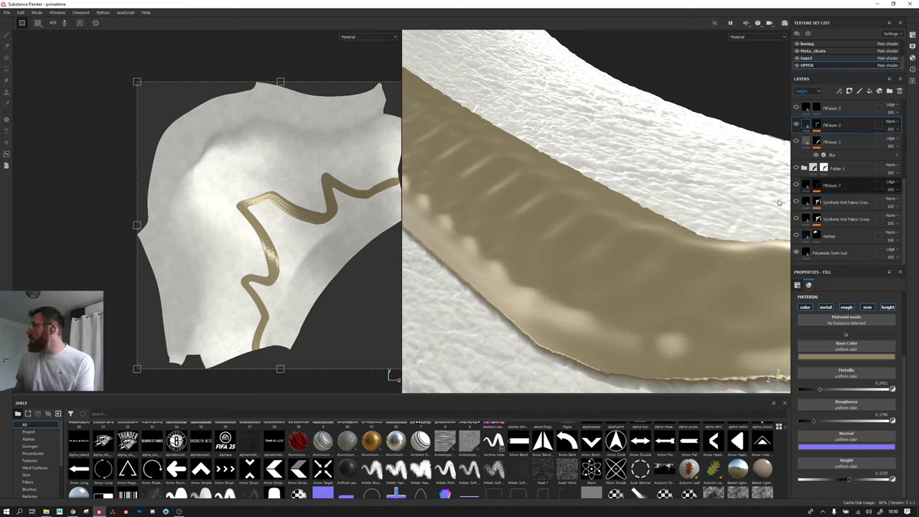
mouse_move(778, 202)
left_mouse_down("alt")
mouse_move(510, 261)
mouse_move(522, 272)
mouse_move(444, 265)
mouse_move(504, 256)
left_mouse_up("alt")
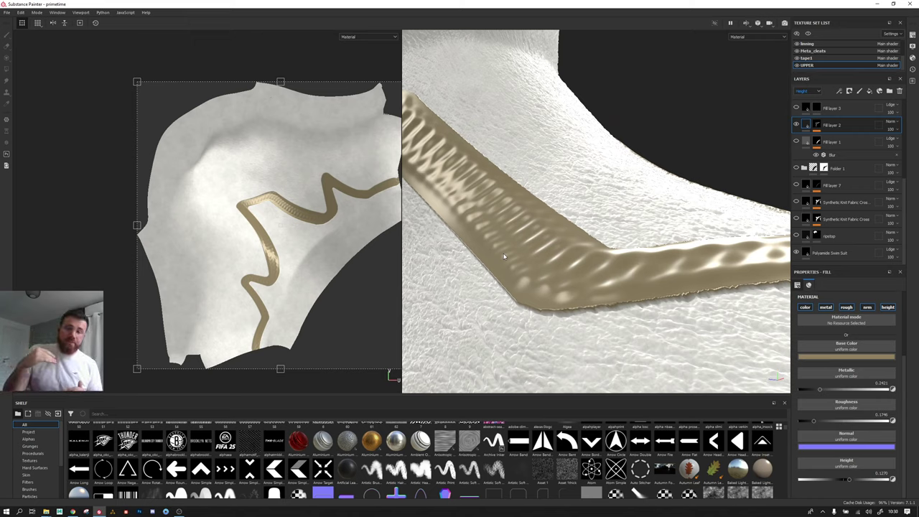
Step: Test another height blend mode on the trim, revert to Normal, and lower its height strength
left_click(891, 123)
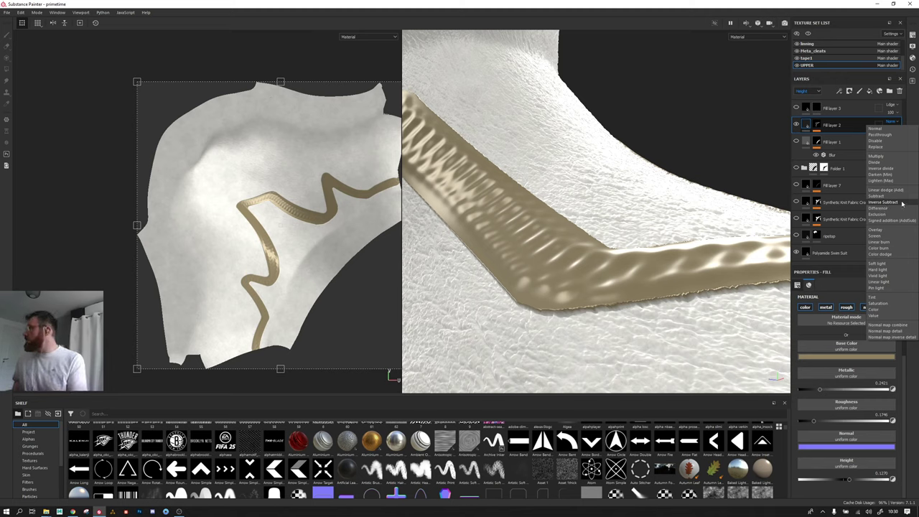
left_click(890, 190)
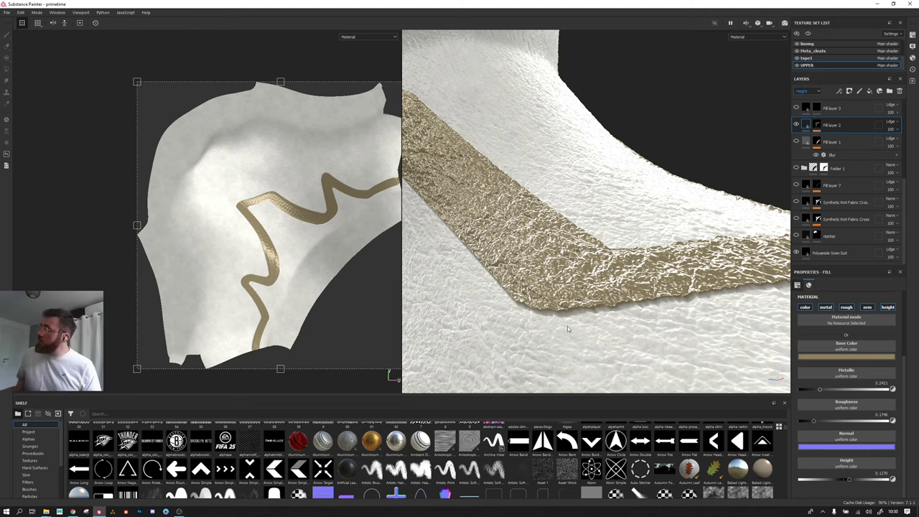
left_click(890, 125)
left_click(885, 131)
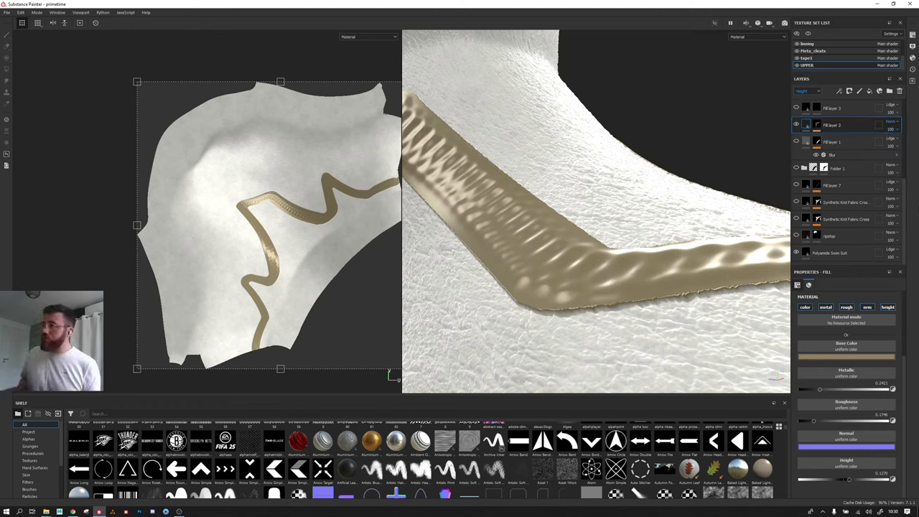
left_click_drag(890, 130, 911, 141)
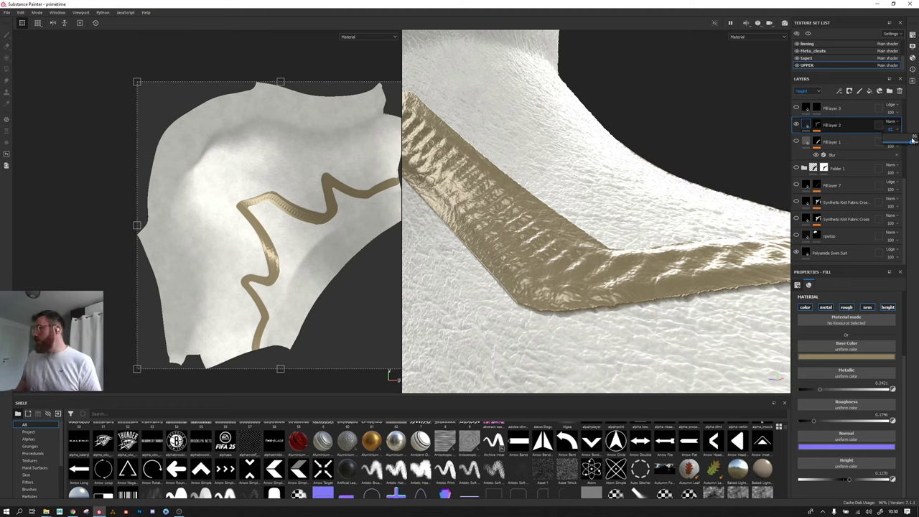
Step: Lower the trim layer's Normal channel strength to about 75
left_click(808, 91)
left_click(804, 119)
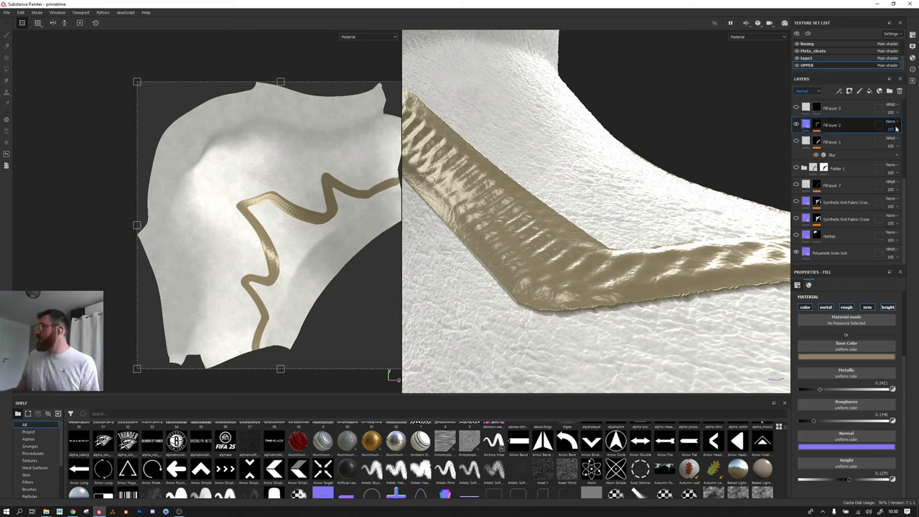
left_click(894, 127)
left_click_drag(904, 146, 908, 146)
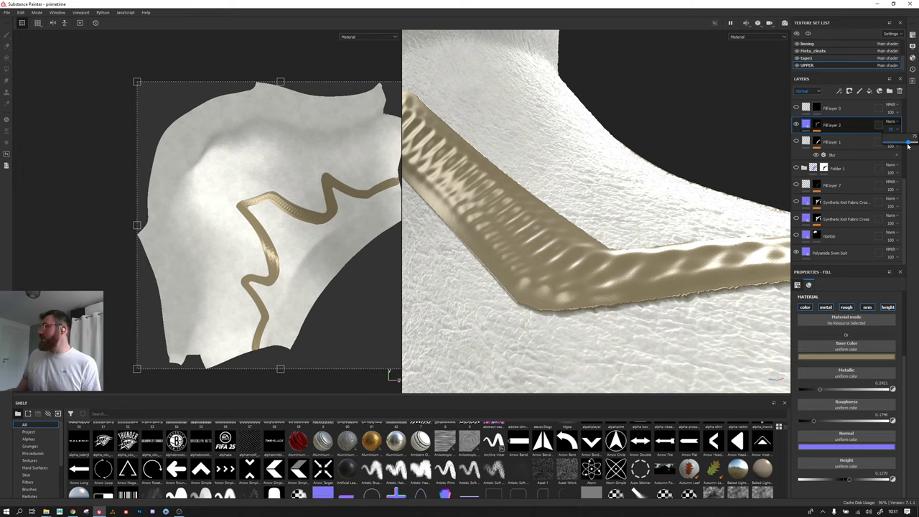
mouse_move(707, 292)
left_mouse_down("alt")
mouse_move(539, 294)
mouse_move(673, 307)
mouse_move(533, 287)
left_mouse_up("alt")
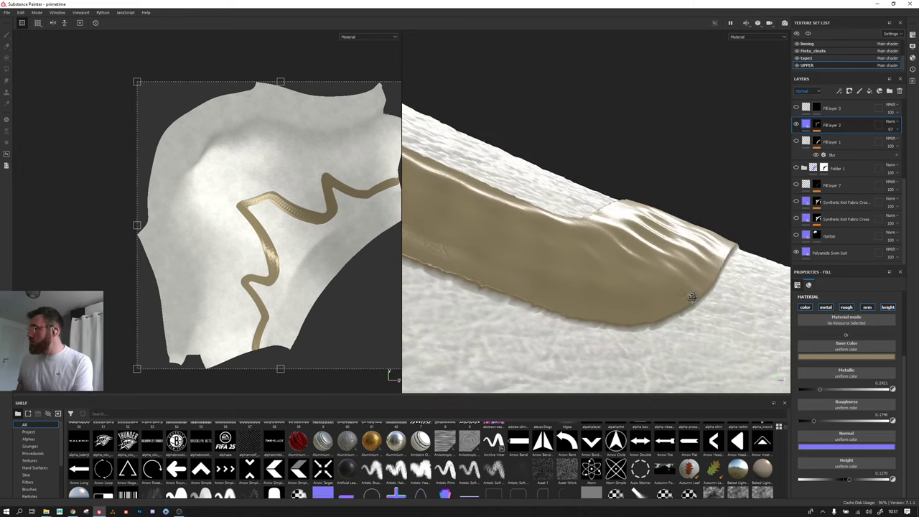
left_click(895, 129)
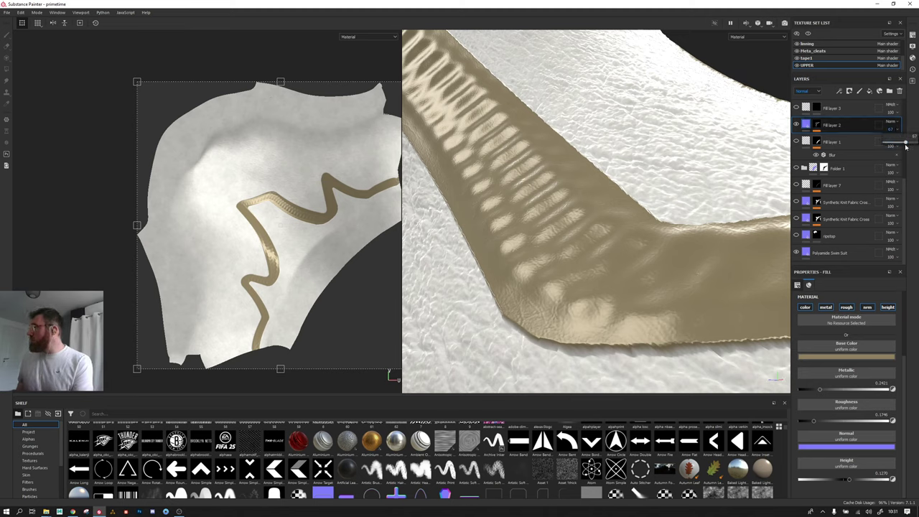
left_click_drag(904, 144, 912, 142)
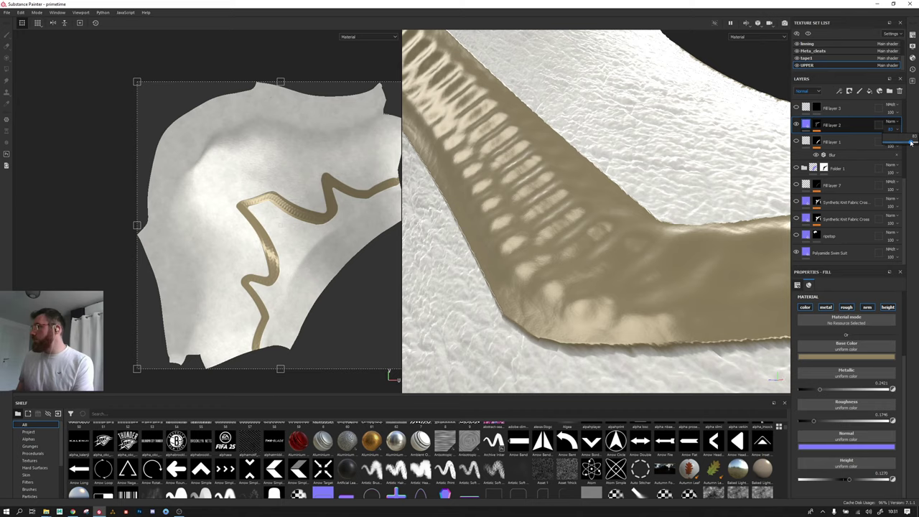
Step: Add a paint effect to Fill layer 2's mask, then delete it again
right_click(817, 124)
left_click(823, 130)
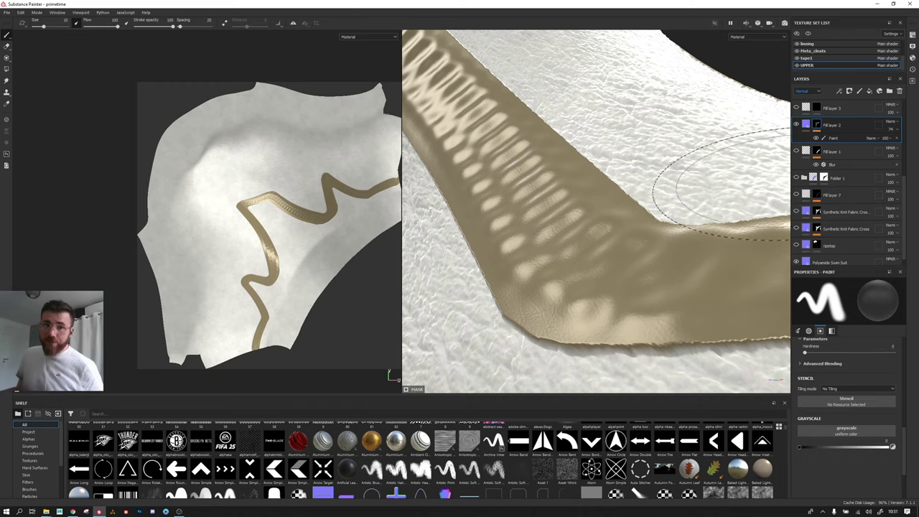
mouse_move(696, 154)
left_mouse_down("alt")
mouse_move(561, 222)
mouse_move(657, 255)
left_mouse_up("alt")
scroll(561, 222, "down", 5)
scroll(658, 255, "up", 5)
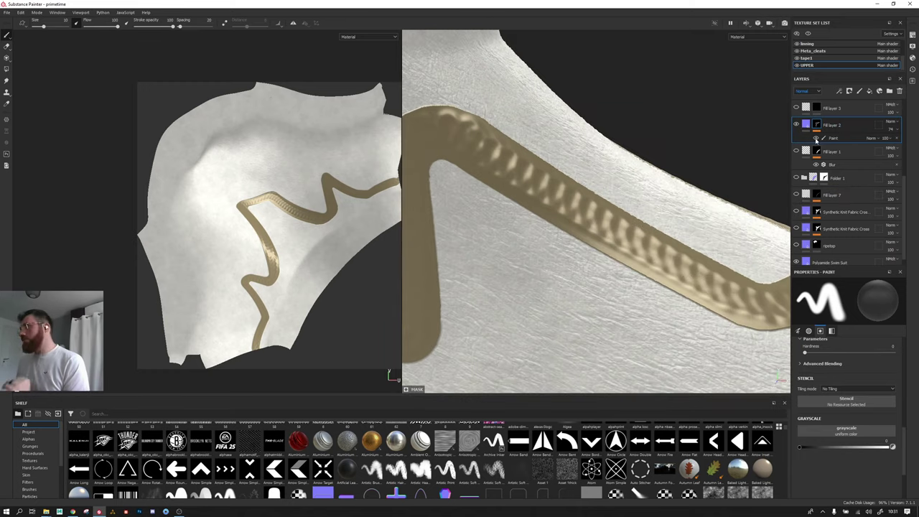
key("Delete")
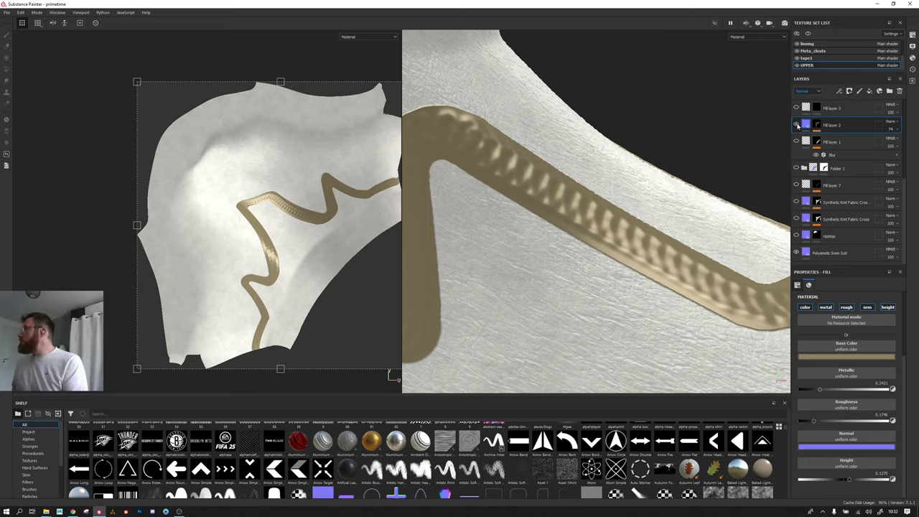
scroll(795, 125, "up", 3)
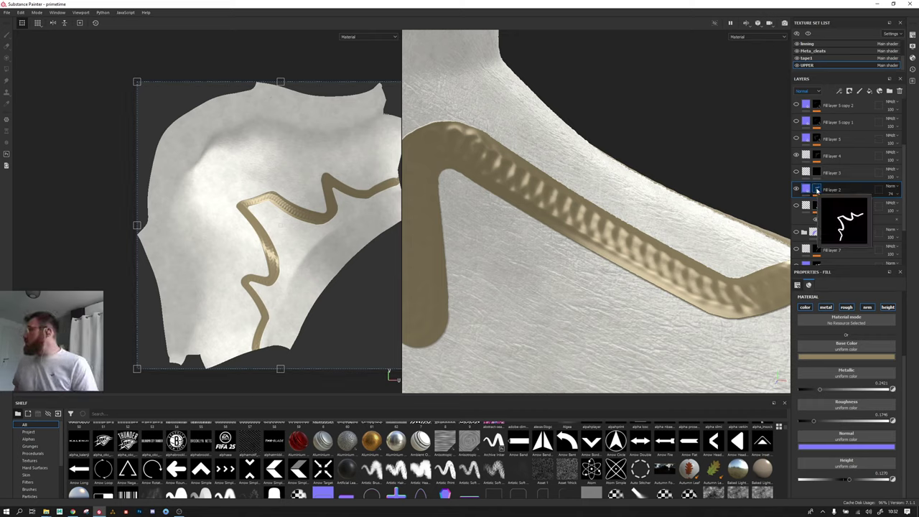
Step: Select Fill layer 2's mask rather than its fill and add a Paint effect to it
left_click(816, 188)
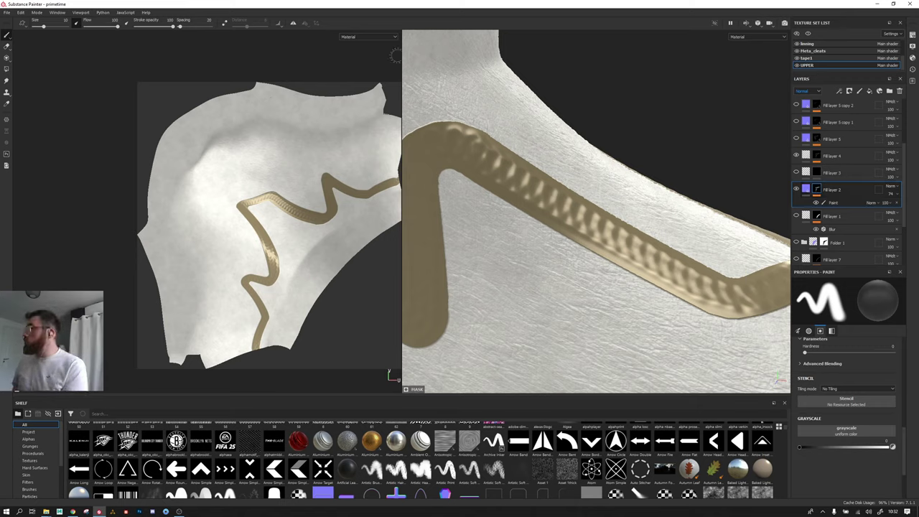
left_click(804, 189)
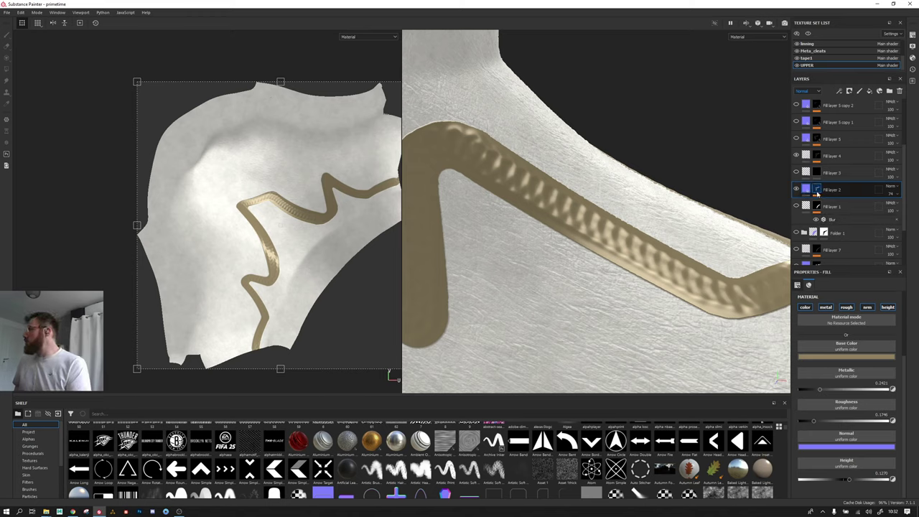
left_click(816, 191)
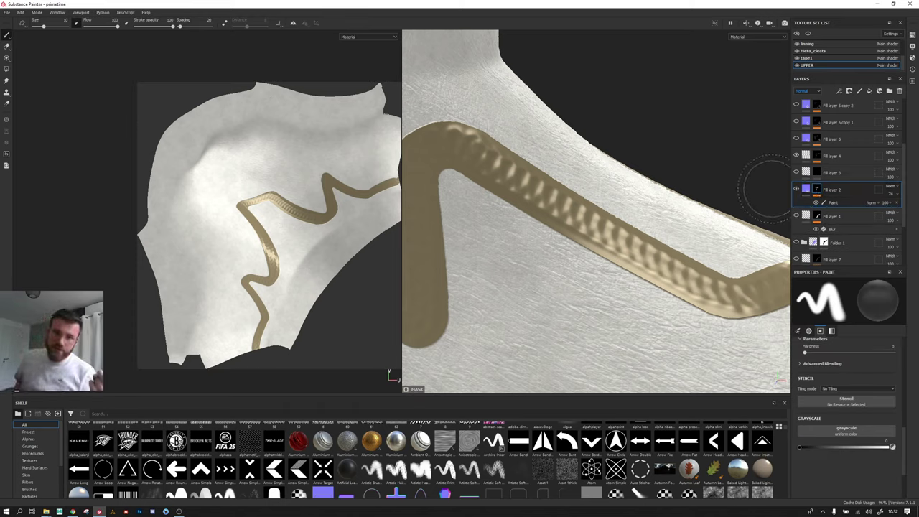
left_click(805, 189)
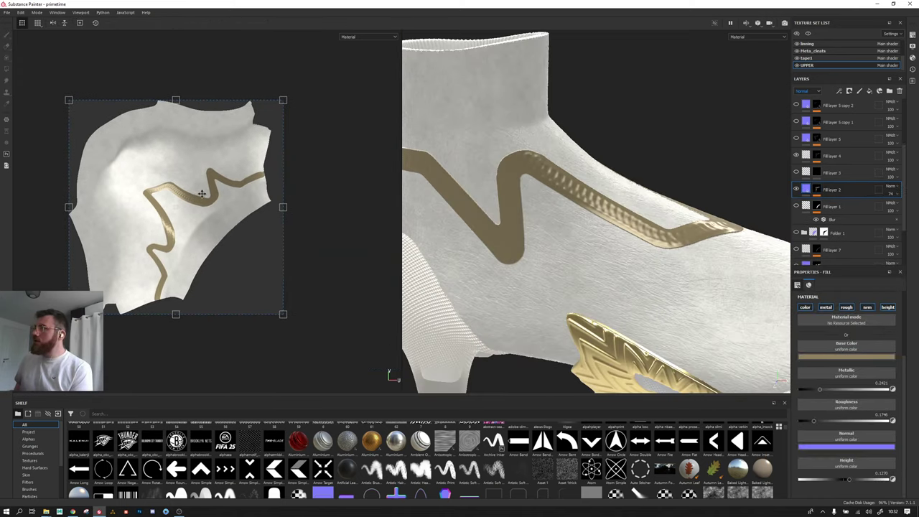
scroll(202, 193, "up", 2)
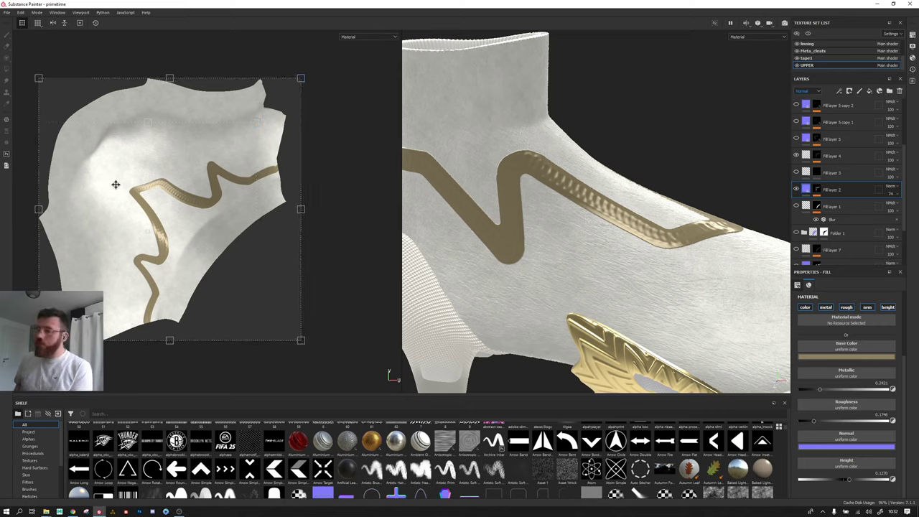
left_click(818, 191)
key("1")
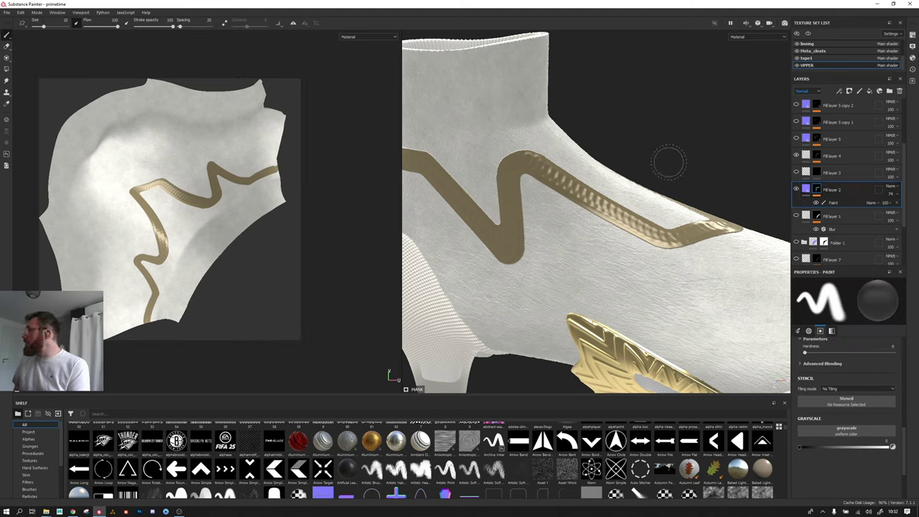
Step: Add a paint effect to the strap mask and set up the Basic Hard brush at grayscale 1
right_click(818, 189)
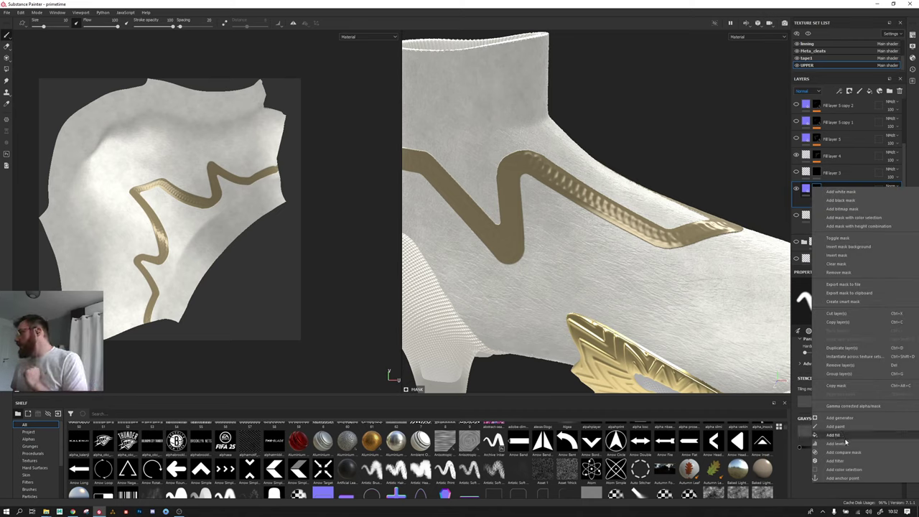
left_click(836, 427)
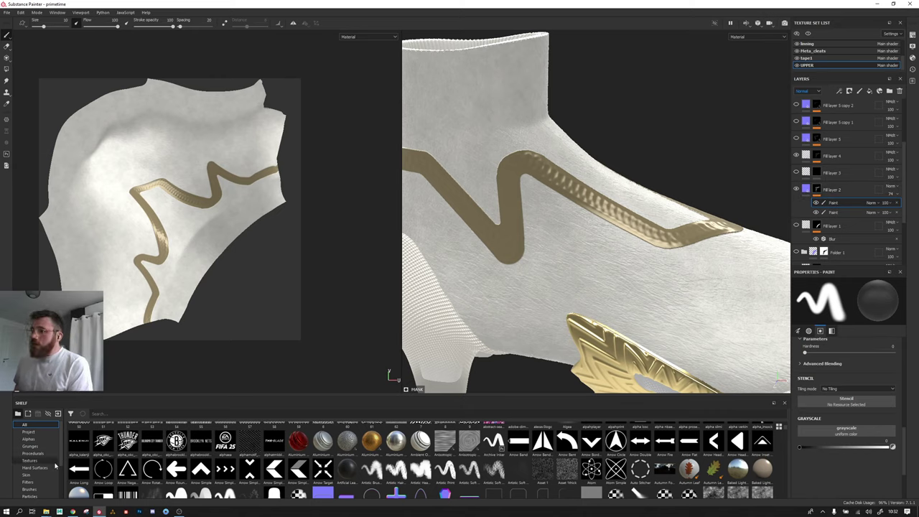
left_click(29, 488)
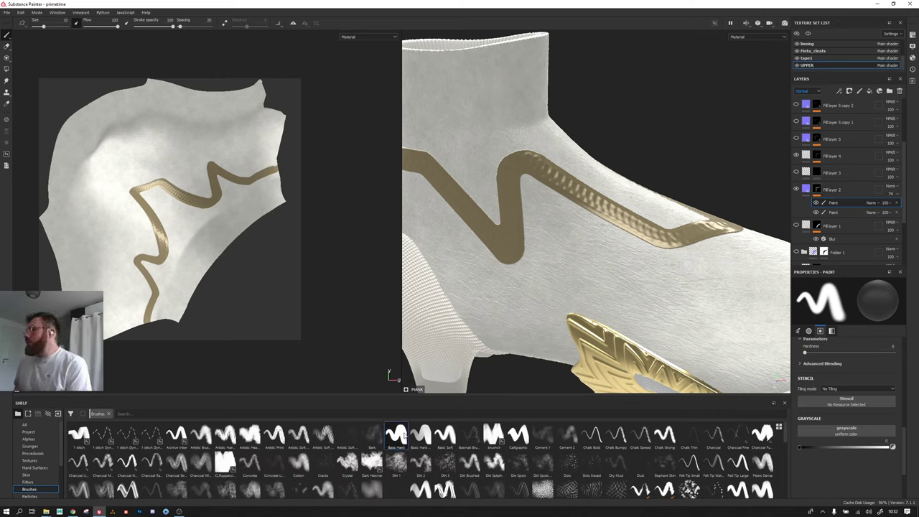
left_click(397, 434)
scroll(136, 219, "up", 5)
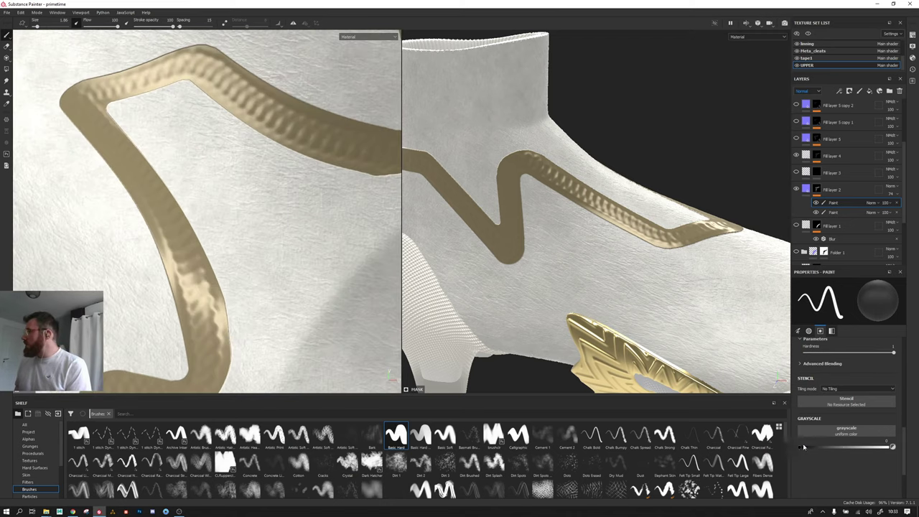
left_click_drag(867, 447, 859, 446)
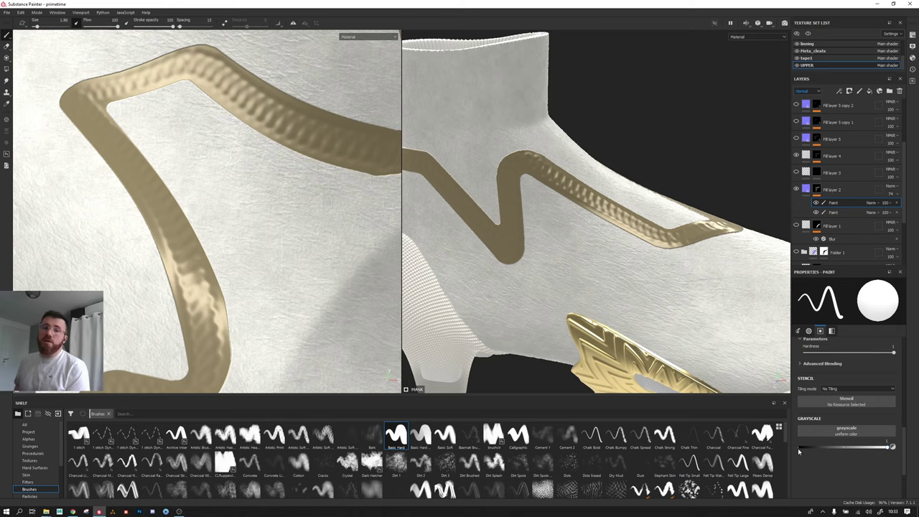
Step: Paint a gold looping stroke across the boot's white upper
mouse_move(574, 267)
left_mouse_down()
mouse_move(595, 296)
mouse_move(646, 280)
left_mouse_up()
scroll(645, 280, "down", 3)
scroll(650, 265, "up", 6)
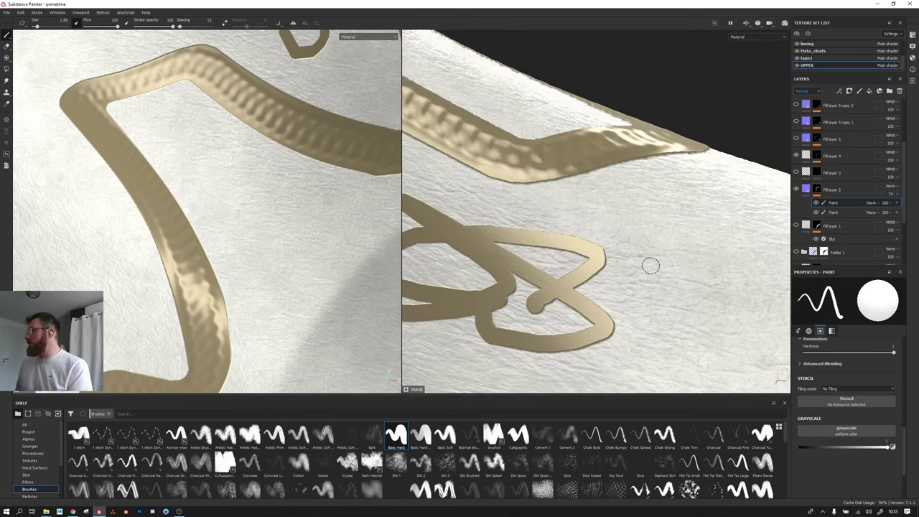
scroll(650, 265, "up", 5)
scroll(543, 241, "down", 3)
scroll(672, 236, "up", 2)
scroll(651, 256, "down", 1)
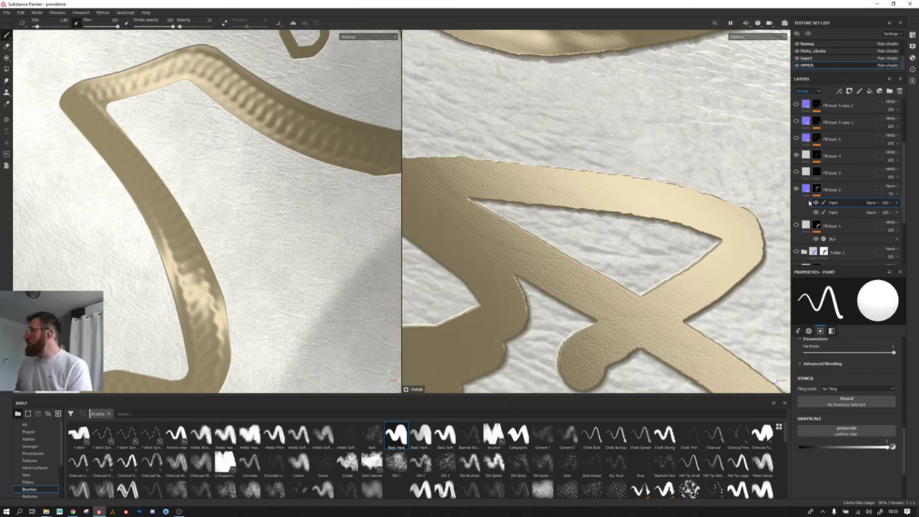
scroll(636, 215, "up", 2)
scroll(635, 215, "down", 2)
scroll(640, 217, "down", 3)
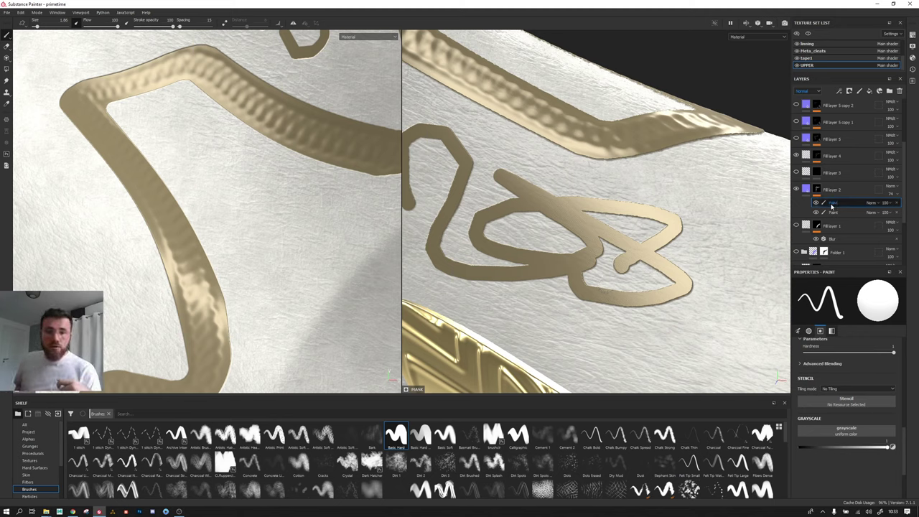
Step: Delete the new Paint effect, hide Fill layer 2 and Polyamide Swim Suit, and frame the boot
left_click(896, 203)
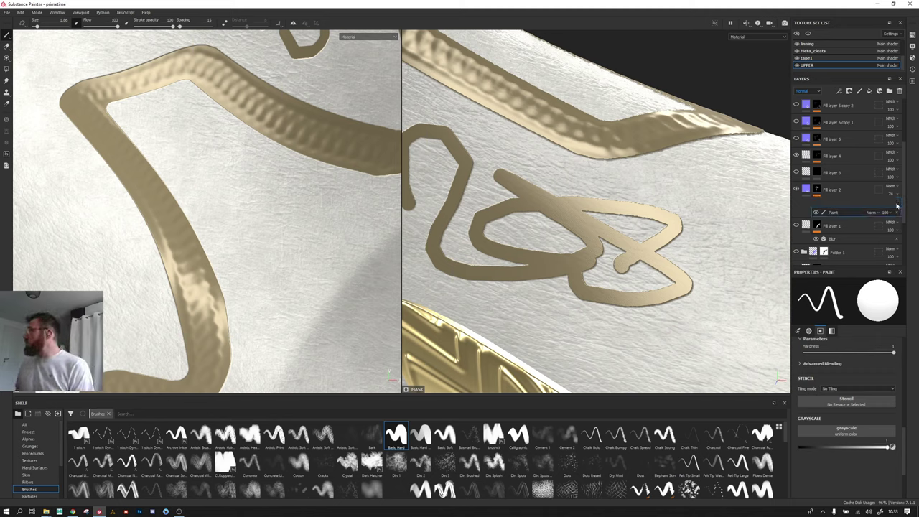
left_click(795, 190)
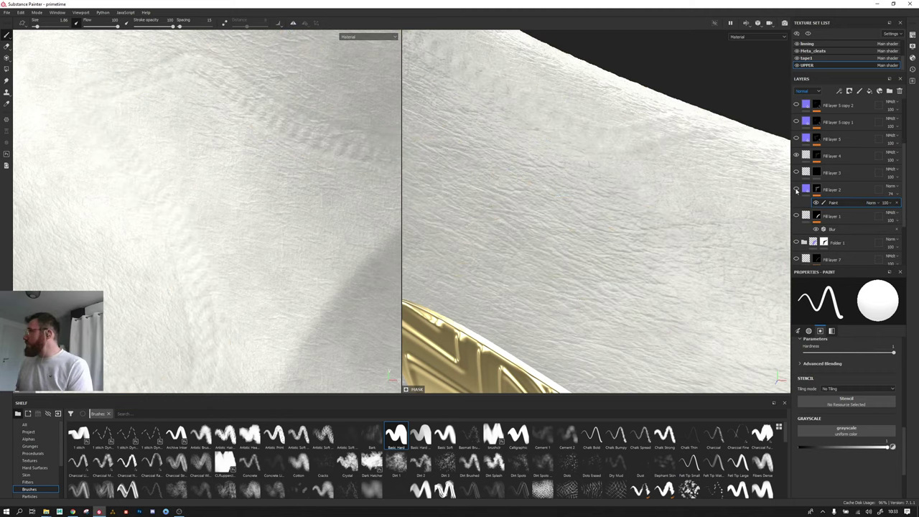
scroll(797, 208, "down", 3)
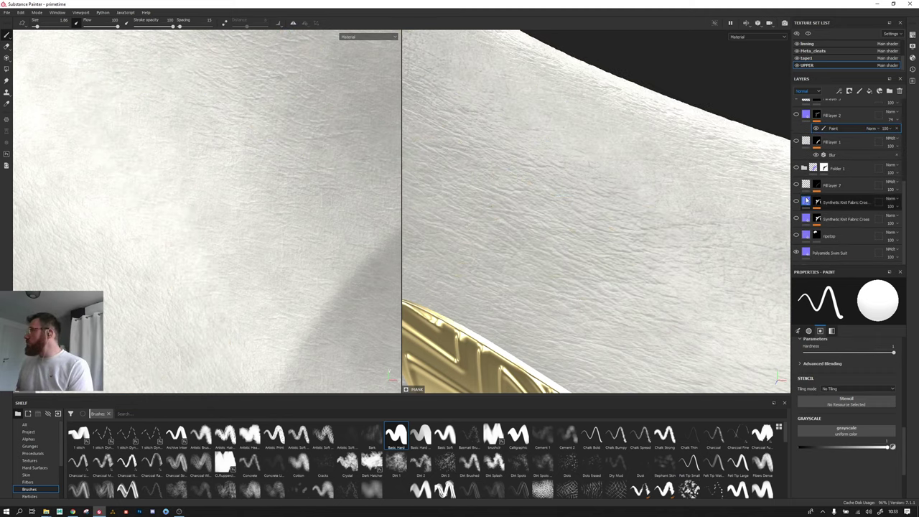
left_click(795, 252)
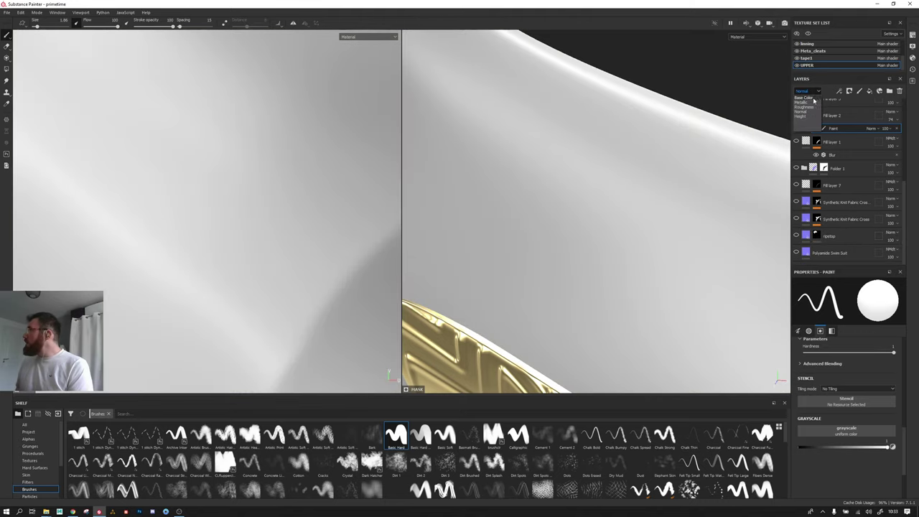
left_click(852, 255)
key("f")
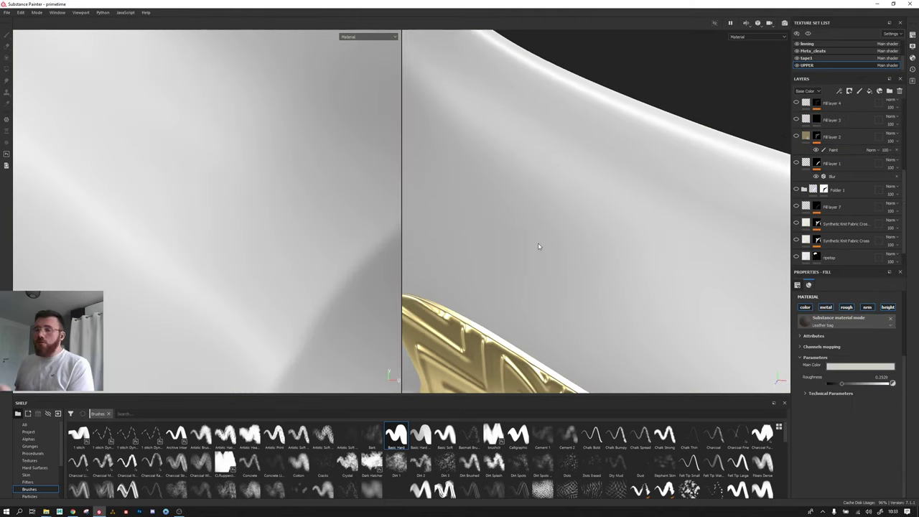
scroll(656, 216, "up", 3)
Step: Select Fill layer 11's mask and rearrange the layers and texture set panels
scroll(837, 109, "up", 5)
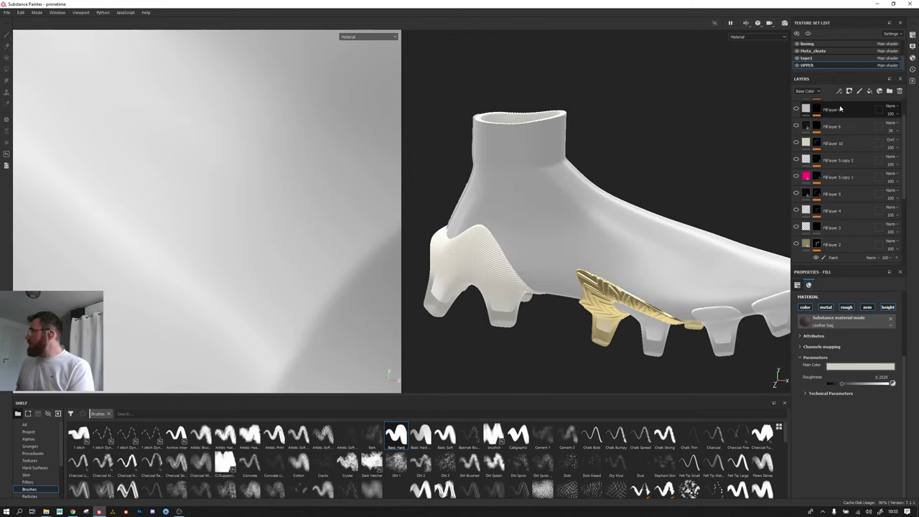
left_click(816, 106)
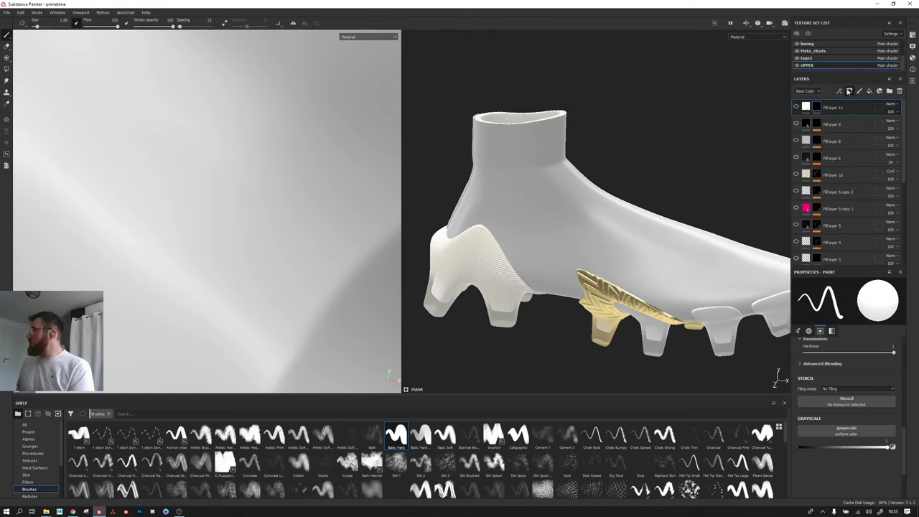
left_click_drag(854, 79, 825, 22)
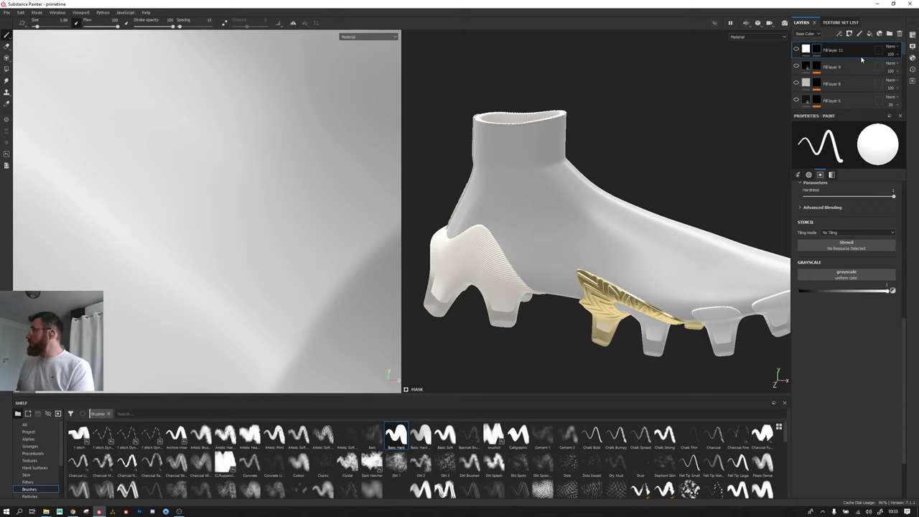
left_click(840, 22)
left_click(800, 22)
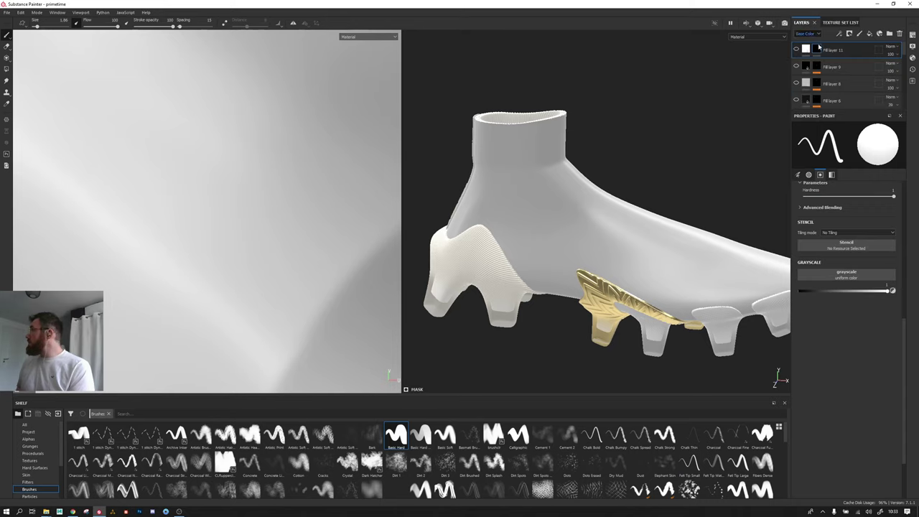
left_click_drag(799, 22, 820, 121)
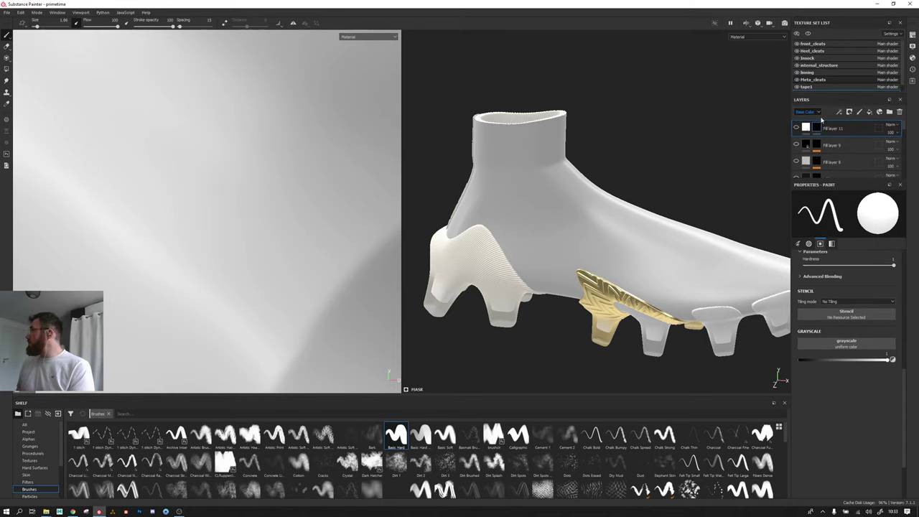
Step: Add a red fill layer with metal, rough, height and normal channels off, plus a black mask
left_click(867, 114)
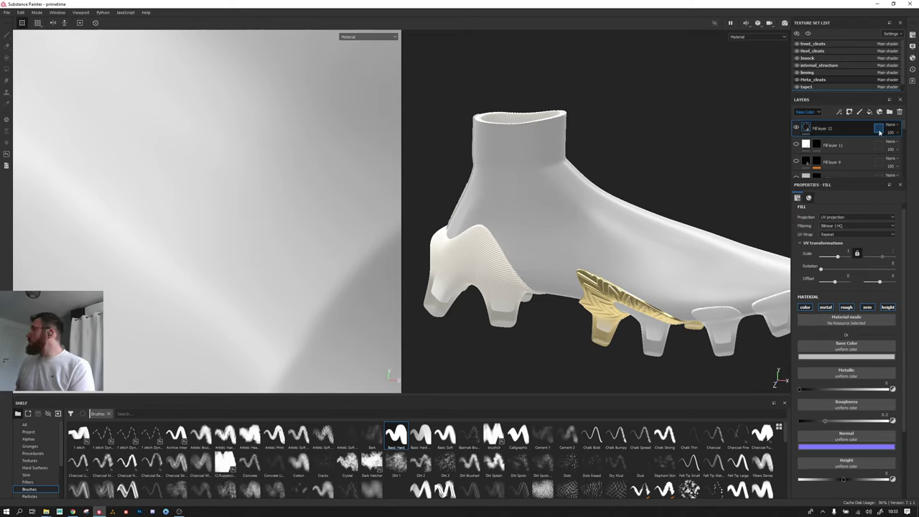
left_click(825, 307)
left_click(846, 307)
left_click(887, 307)
left_click(867, 307)
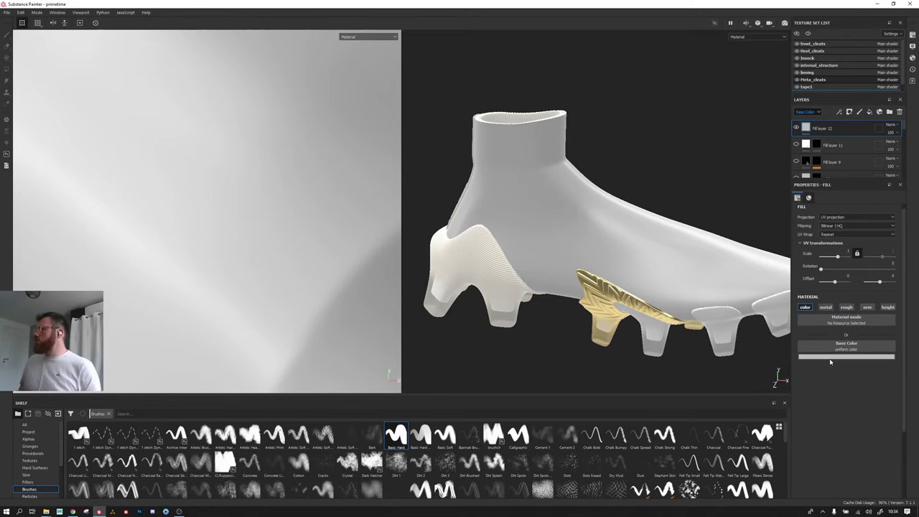
left_click(846, 357)
left_click(872, 375)
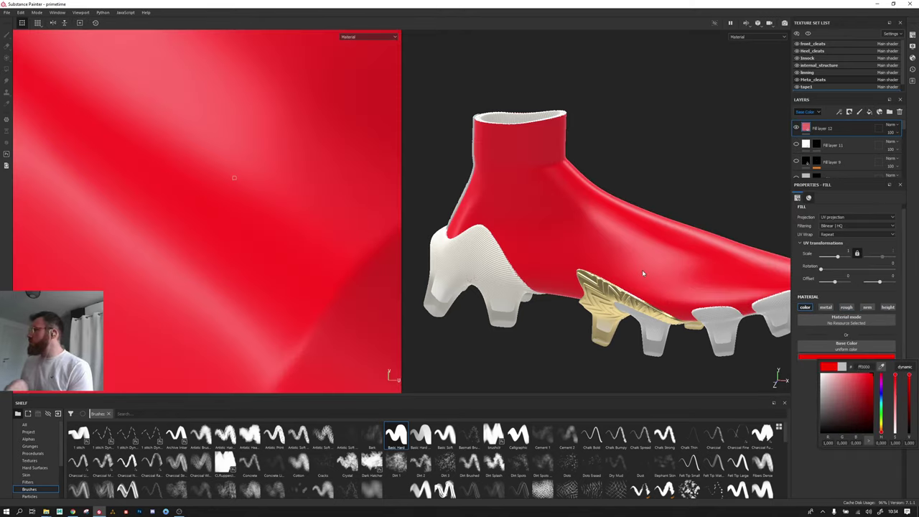
left_click(851, 112)
left_click(864, 130)
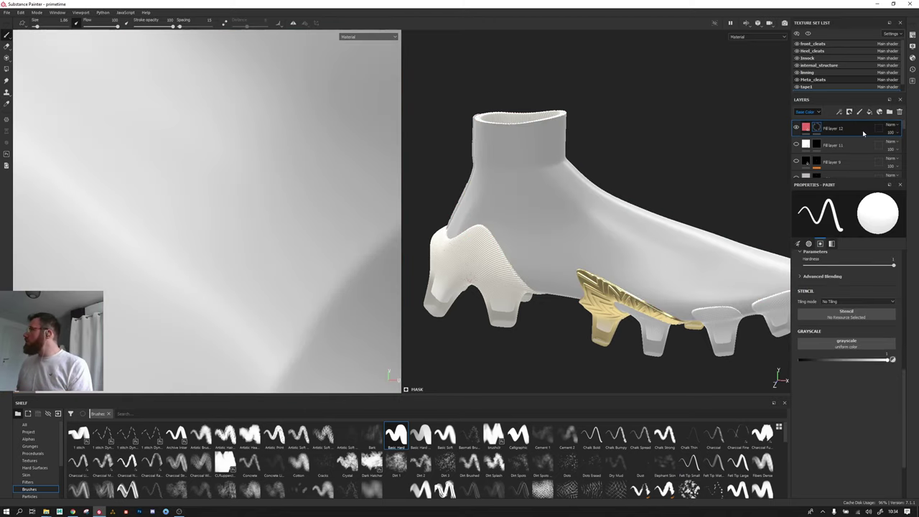
Step: Paint trial red strokes across the boot upper and toe, undoing the first one
mouse_move(559, 262)
left_mouse_down()
mouse_move(669, 251)
mouse_move(496, 188)
left_mouse_up()
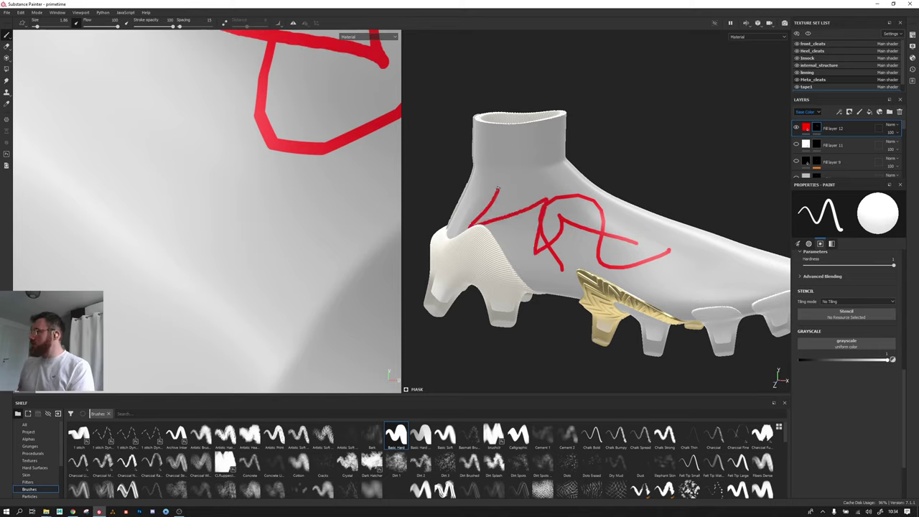
left_click_drag(653, 273, 566, 237, "alt")
key("ctrl+z")
key("ctrl+z")
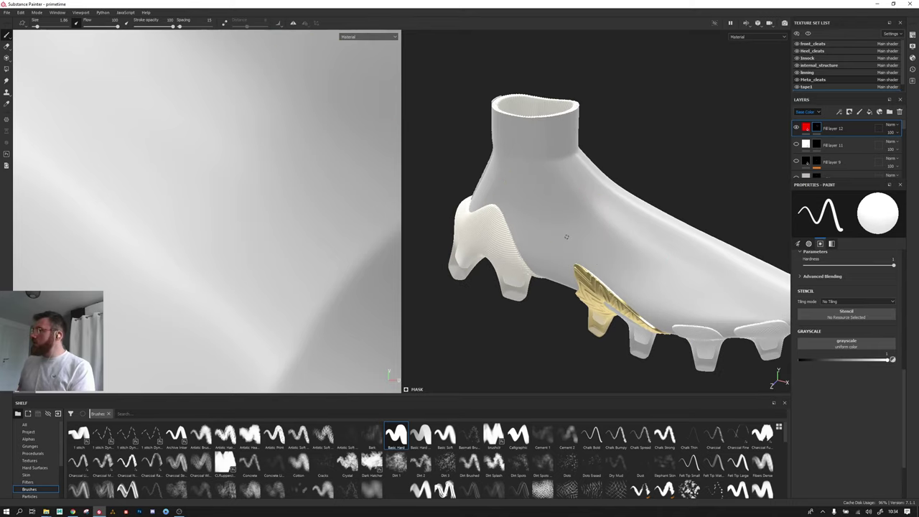
mouse_move(485, 201)
left_mouse_down()
mouse_move(669, 210)
mouse_move(609, 269)
mouse_move(754, 193)
mouse_move(646, 215)
left_mouse_up()
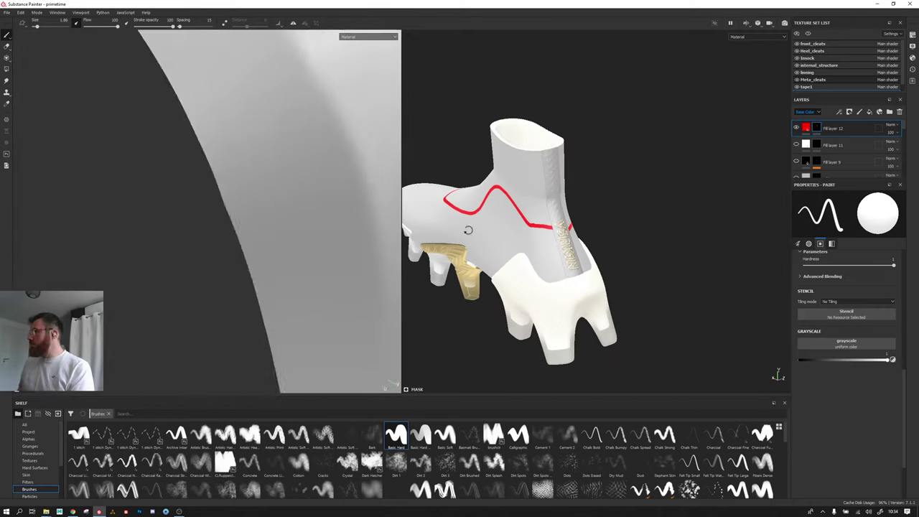
middle_click_drag(471, 236, 701, 280, "alt")
mouse_move(701, 281)
left_mouse_down("alt")
mouse_move(625, 322)
mouse_move(648, 291)
left_mouse_up("alt")
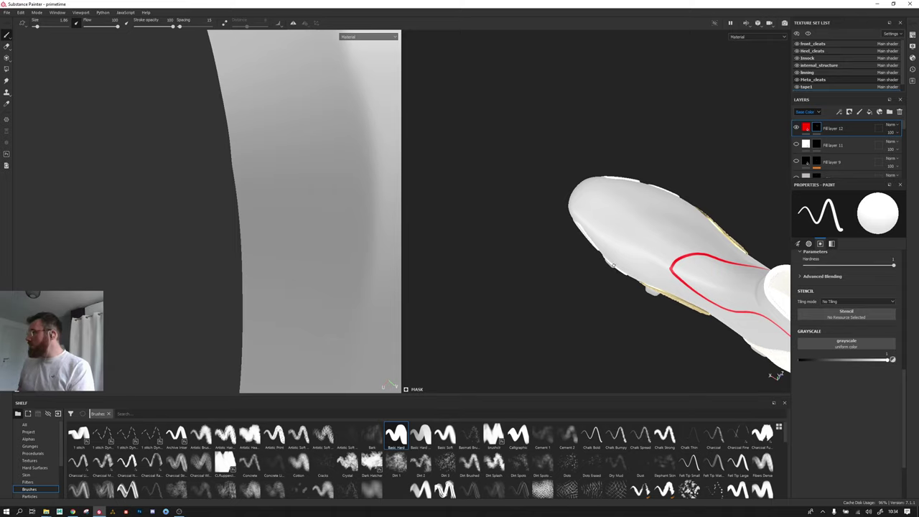
mouse_move(641, 257)
left_mouse_down()
mouse_move(594, 229)
mouse_move(657, 190)
left_mouse_up()
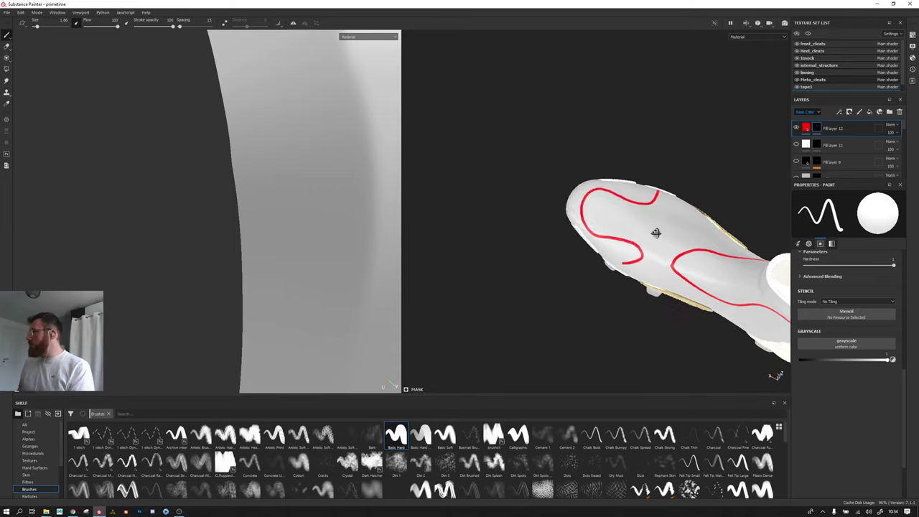
left_click_drag(652, 236, 685, 220, "alt")
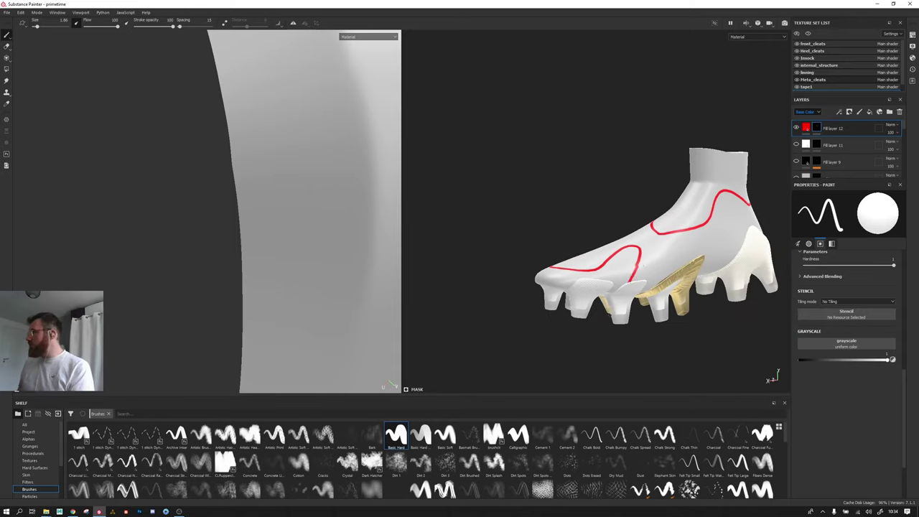
scroll(298, 250, "down", 3)
scroll(297, 250, "down", 3)
scroll(646, 253, "up", 3)
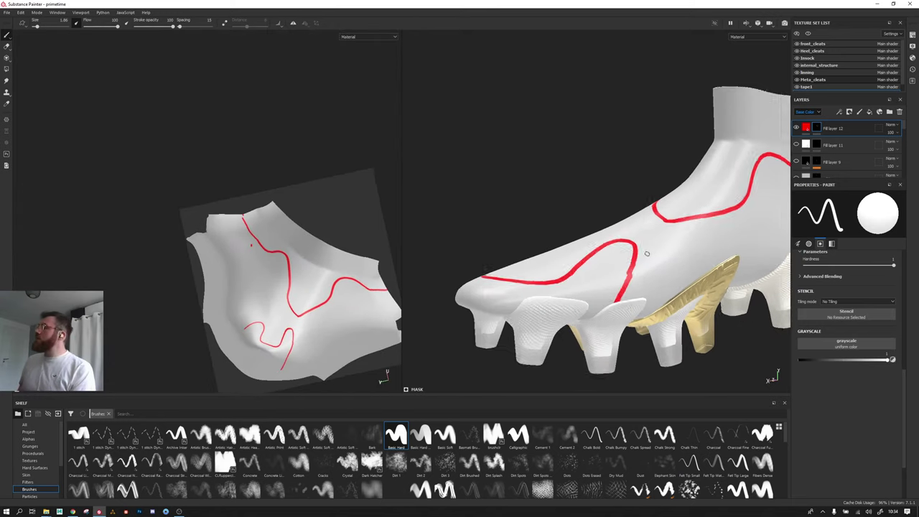
scroll(646, 254, "up", 2)
left_click_drag(595, 261, 720, 255, "alt")
Step: Undo the red toe strokes and Fill layer 12's mask so the fill shows fully
right_click(849, 129)
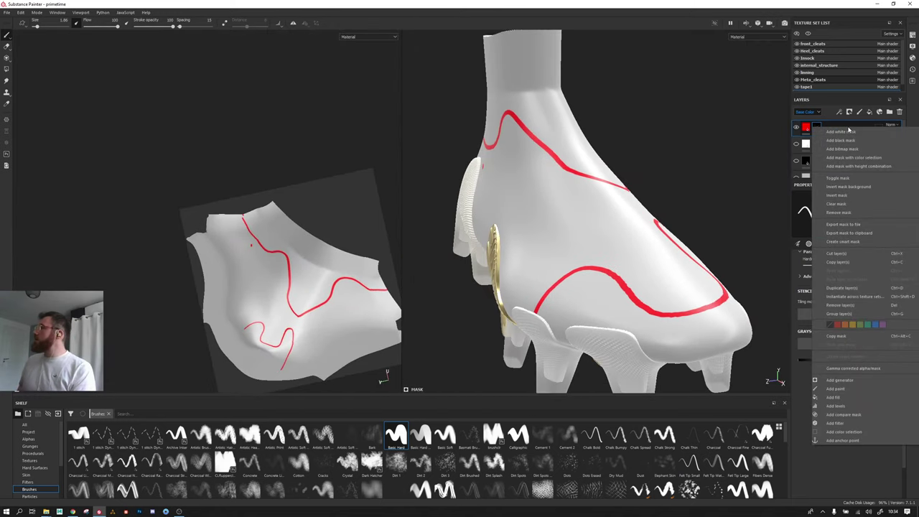
left_click(679, 156)
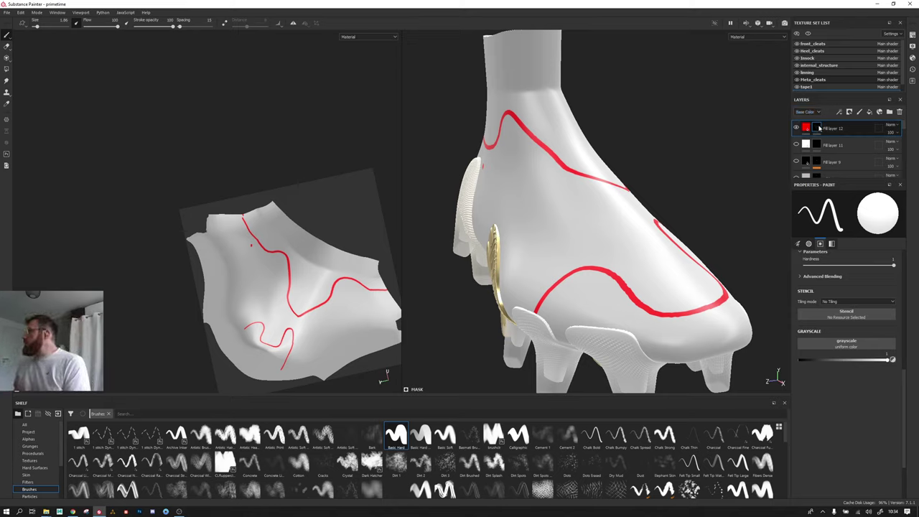
key("ctrl+z")
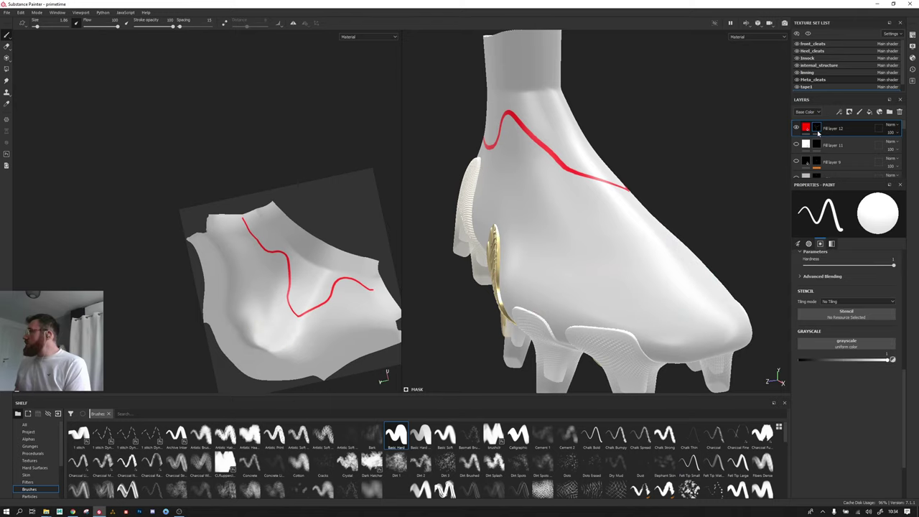
key("ctrl+z")
key("ctrl+z")
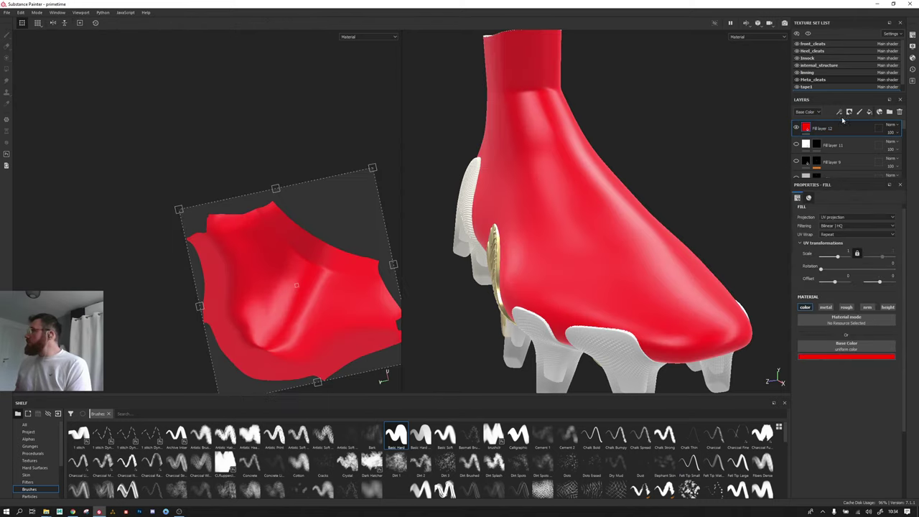
Step: Add a black mask with a paint effect to Fill layer 12
left_click(849, 113)
left_click(863, 130)
right_click(818, 126)
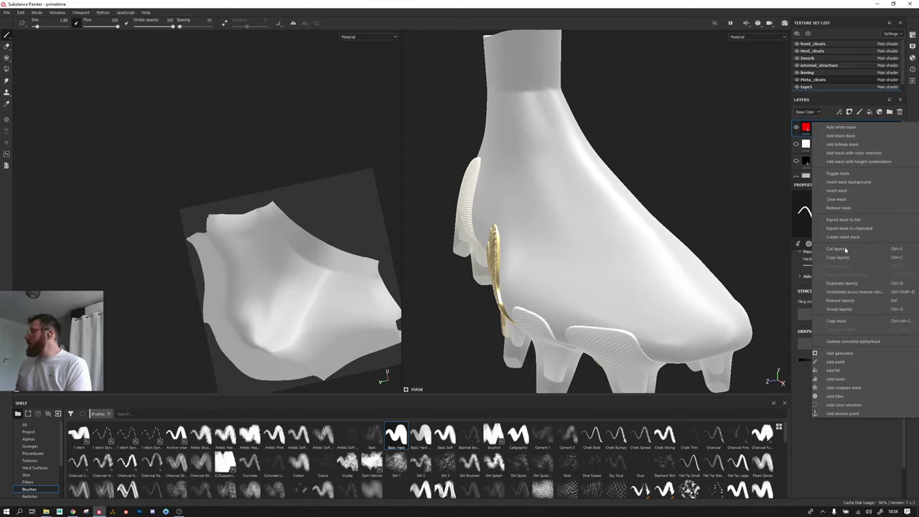
left_click(846, 362)
Step: Paint a red curving line along the boot's side, undoing the stray stroke along the top
mouse_move(624, 276)
left_mouse_down("alt")
mouse_move(613, 272)
mouse_move(608, 227)
mouse_move(710, 229)
left_mouse_up("alt")
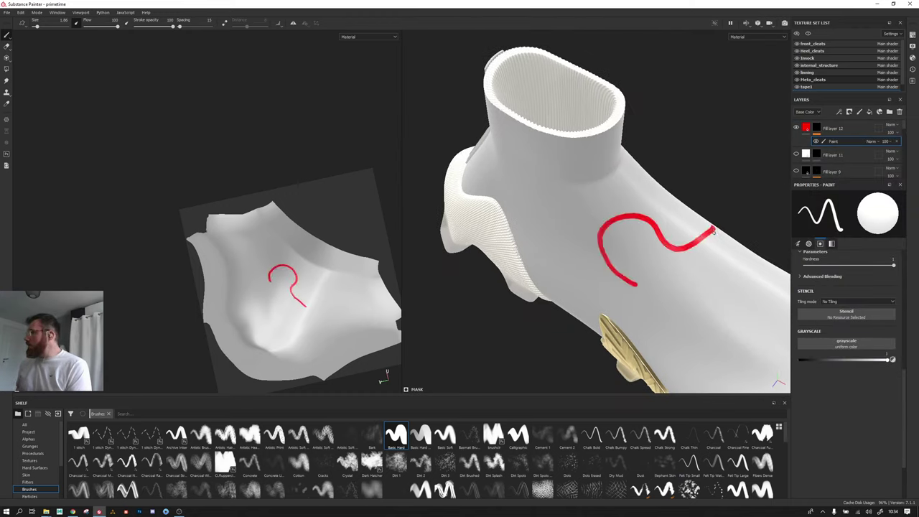
key("ctrl+z")
mouse_move(597, 180)
left_mouse_down("alt")
mouse_move(586, 172)
mouse_move(642, 211)
mouse_move(560, 295)
mouse_move(700, 200)
mouse_move(582, 199)
mouse_move(546, 271)
mouse_move(531, 265)
mouse_move(580, 223)
mouse_move(619, 222)
left_mouse_up("alt")
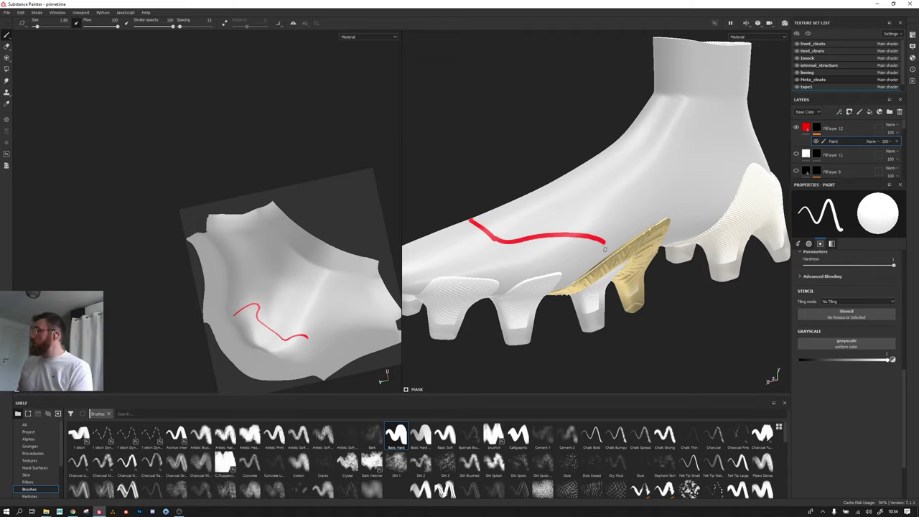
mouse_move(592, 296)
left_mouse_down("alt")
mouse_move(638, 258)
mouse_move(613, 252)
mouse_move(622, 247)
left_mouse_up("alt")
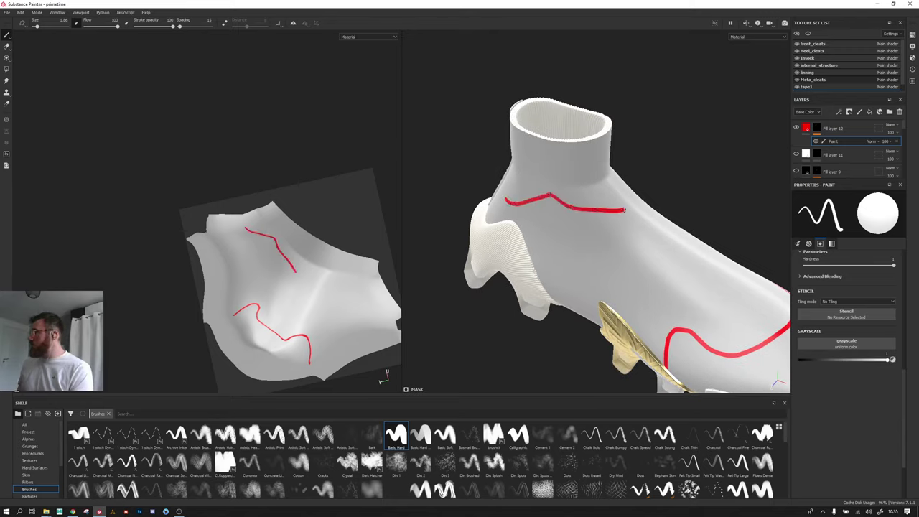
key("ctrl+z")
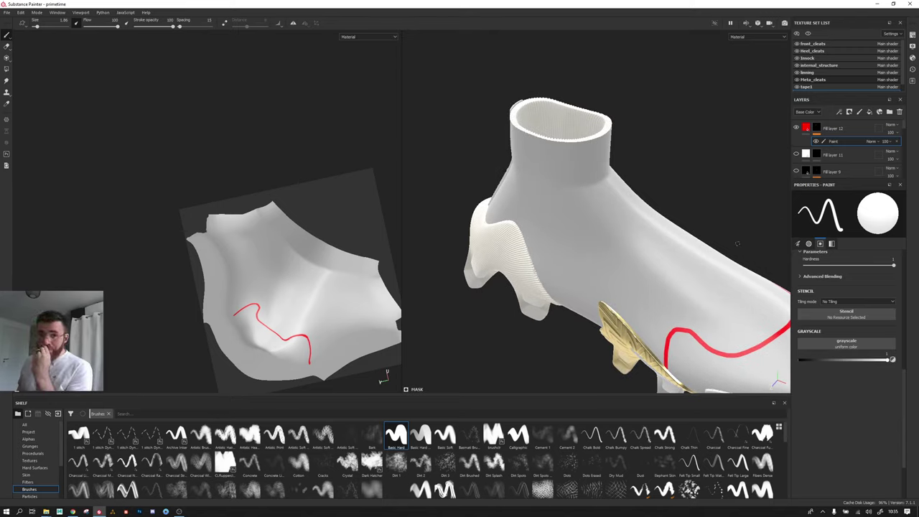
Step: Add a second paint effect to Fill layer 12 and inspect the boot from several sides
right_click(837, 143)
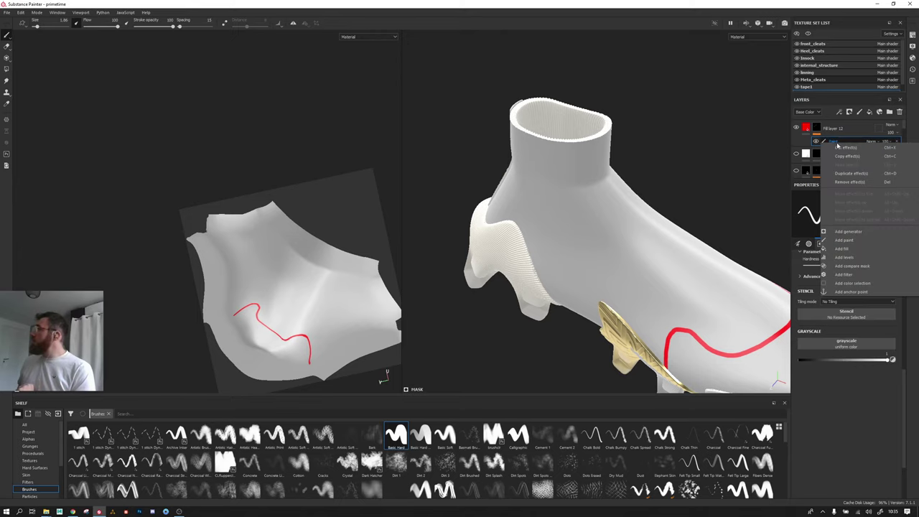
left_click(867, 240)
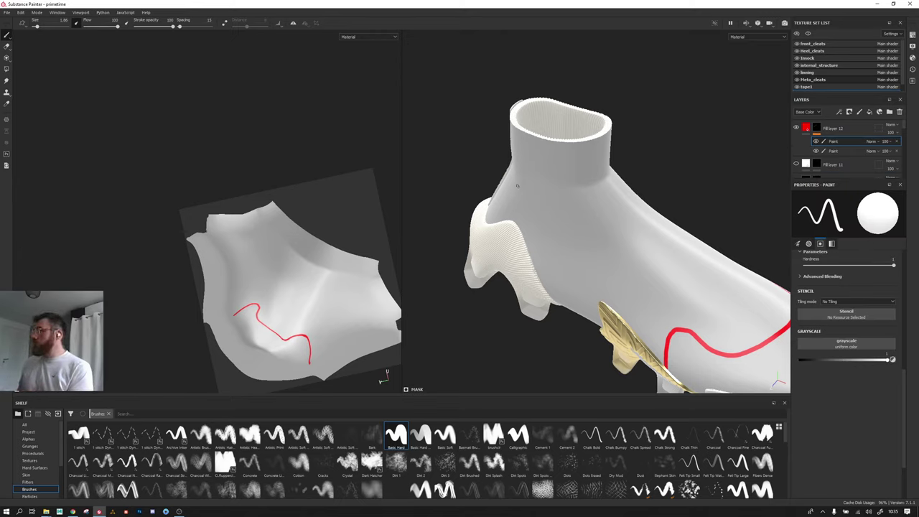
mouse_move(535, 178)
left_mouse_down("alt")
mouse_move(626, 149)
mouse_move(475, 206)
left_mouse_up("alt")
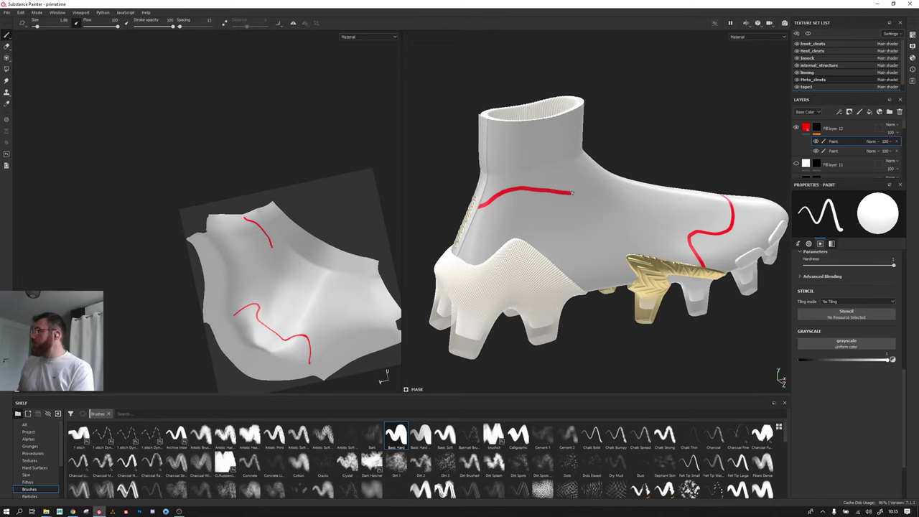
mouse_move(674, 188)
left_mouse_down("alt")
mouse_move(519, 197)
mouse_move(550, 216)
mouse_move(446, 260)
mouse_move(504, 227)
left_mouse_up("alt")
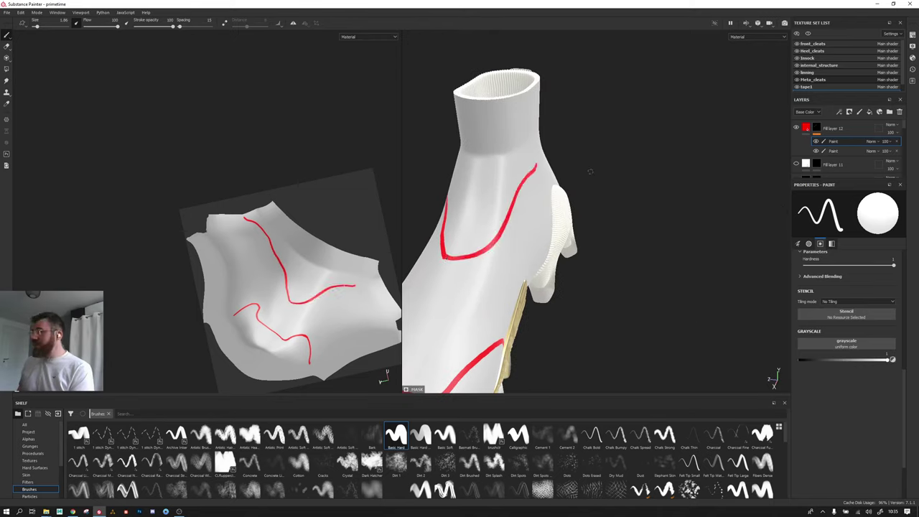
mouse_move(589, 171)
left_mouse_down("alt")
mouse_move(488, 158)
mouse_move(555, 160)
left_mouse_up("alt")
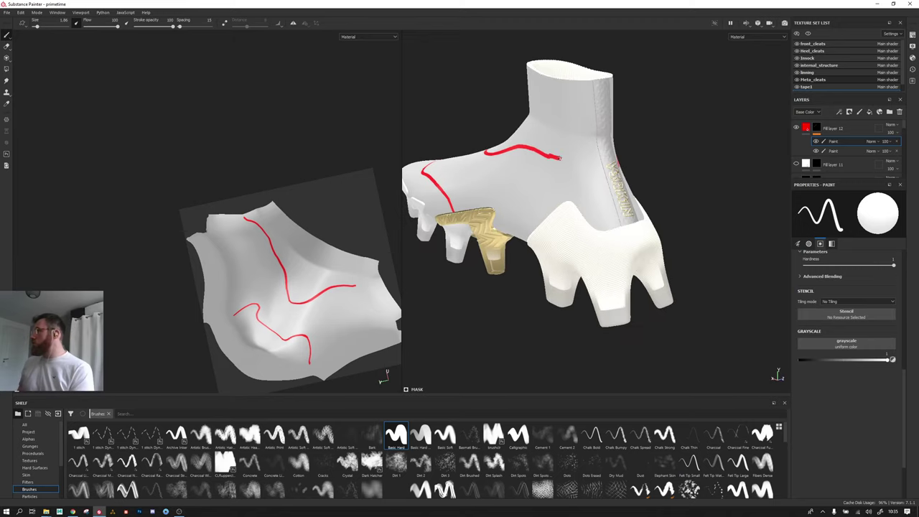
mouse_move(595, 182)
left_mouse_down("alt")
mouse_move(529, 184)
mouse_move(488, 215)
mouse_move(589, 236)
mouse_move(538, 251)
mouse_move(574, 221)
mouse_move(553, 205)
mouse_move(648, 177)
left_mouse_up("alt")
scroll(287, 273, "up", 2)
scroll(588, 236, "up", 3)
scroll(574, 221, "up", 2)
scroll(558, 211, "down", 4)
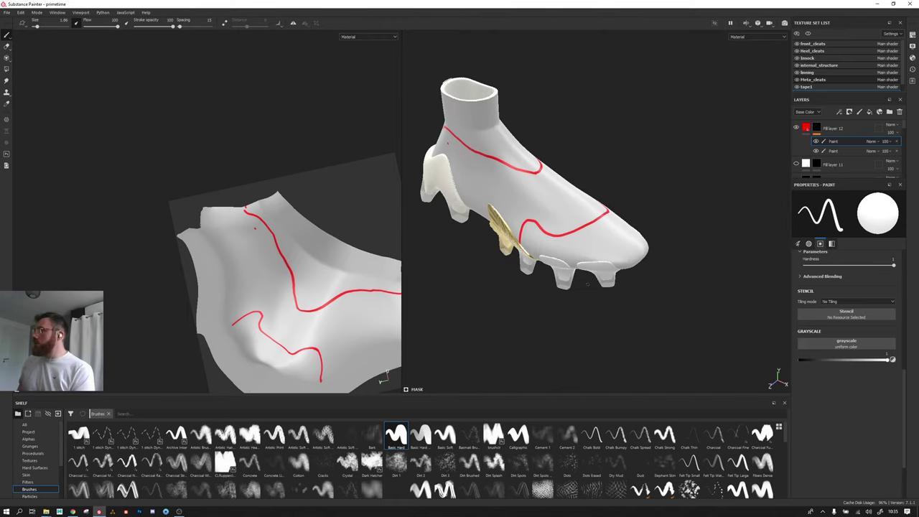
Step: Select the second paint effect, raise brush size to 10, and test then undo a dab
left_click(847, 151)
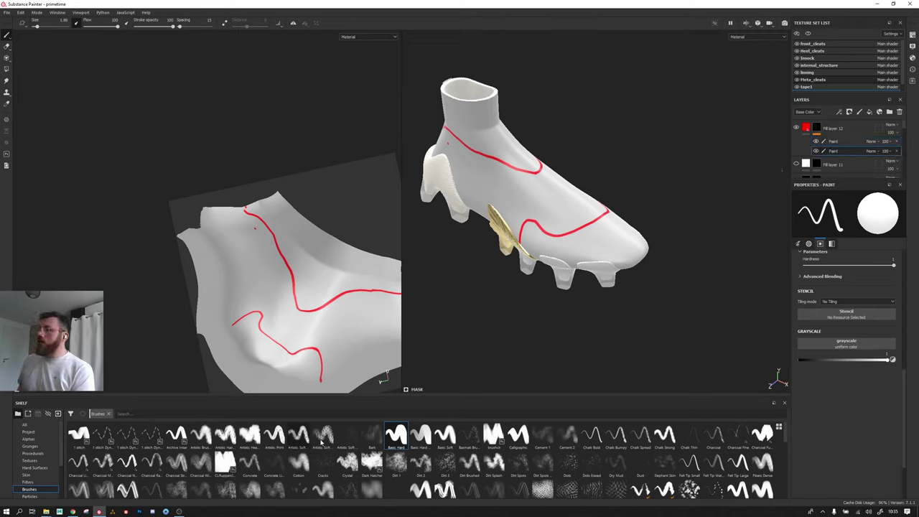
key("bracketright")
key("bracketright")
key("bracketright")
left_click_drag(587, 250, 567, 242)
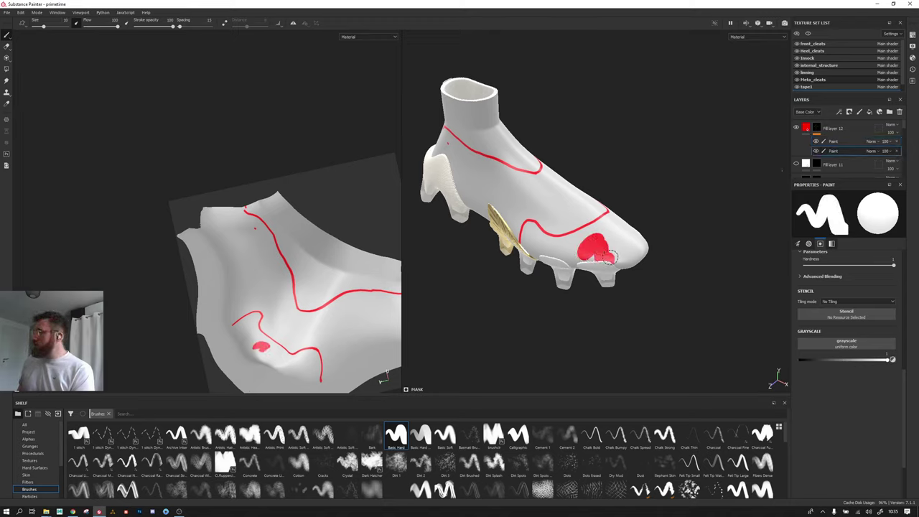
key("ctrl+z")
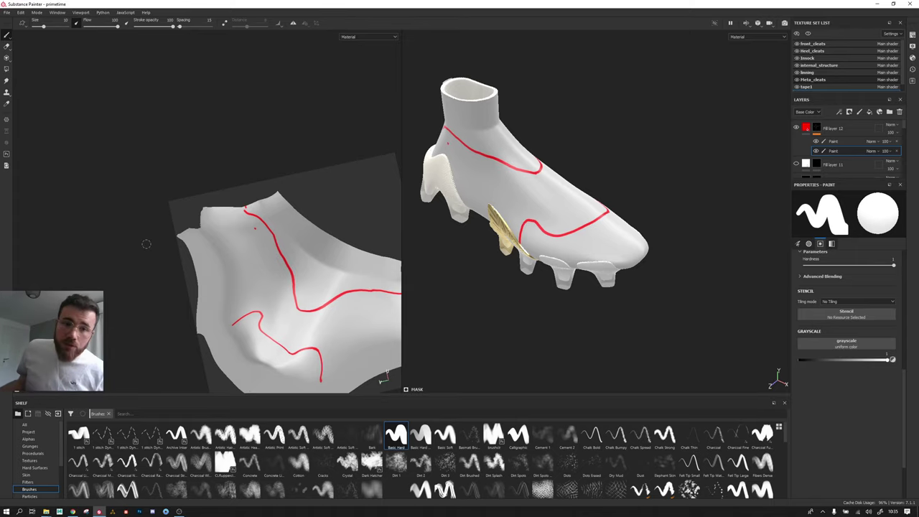
scroll(306, 267, "up", 3)
scroll(306, 267, "up", 2)
Step: Keep the brush on UV alignment and make its size relative to the texture
middle_click_drag(307, 282, 320, 154)
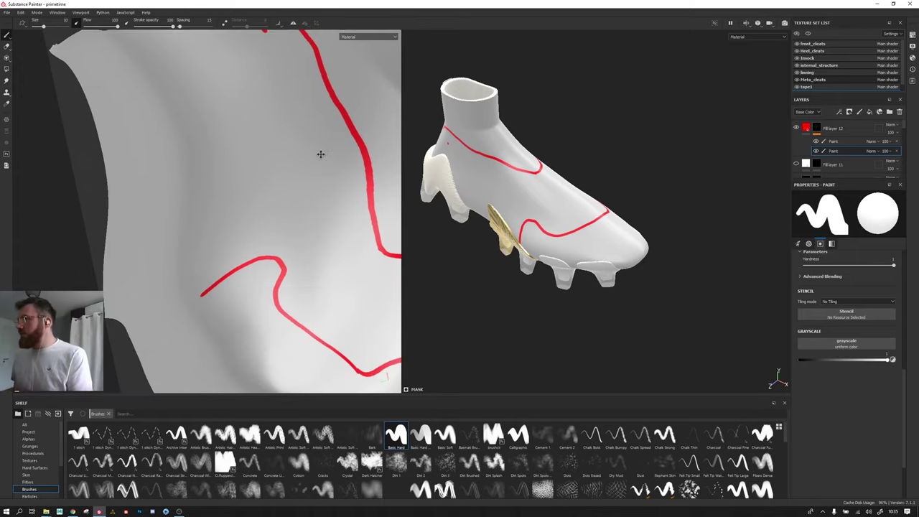
scroll(847, 388, "up", 1)
scroll(847, 388, "up", 2)
scroll(847, 391, "up", 1)
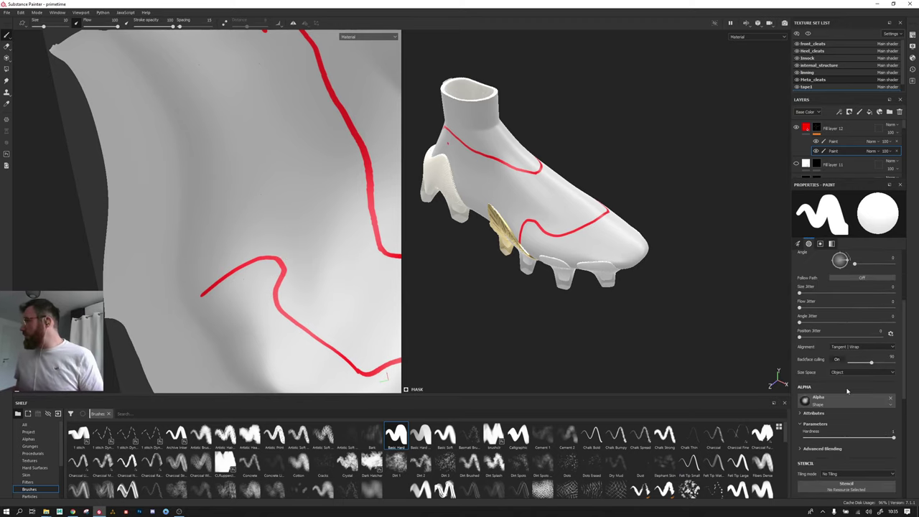
left_click(851, 347)
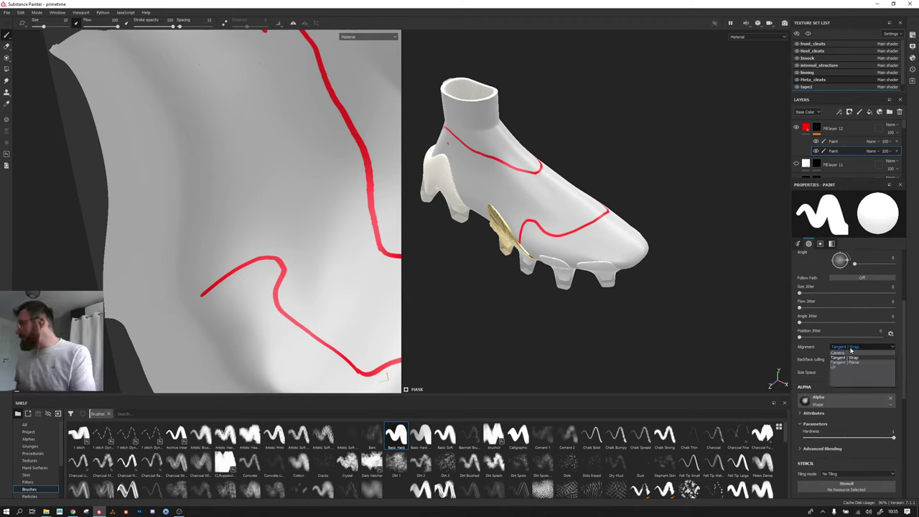
left_click(845, 359)
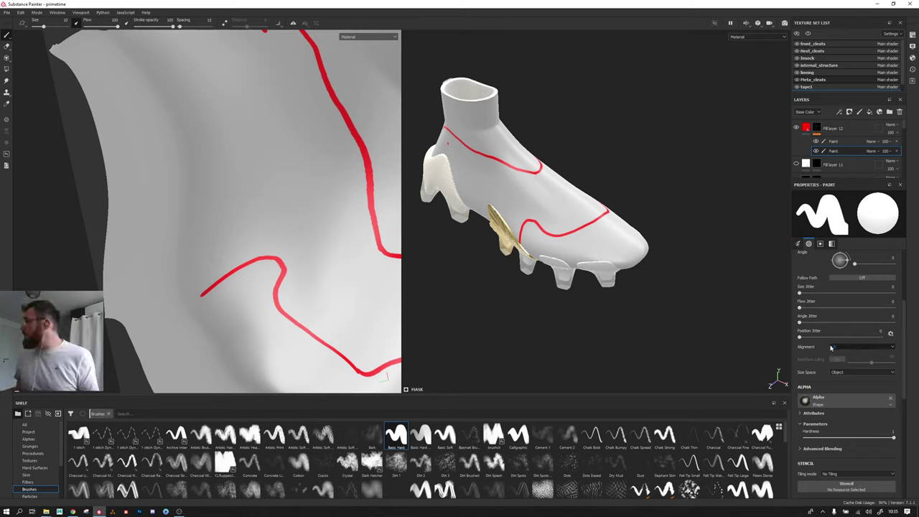
left_click(830, 348)
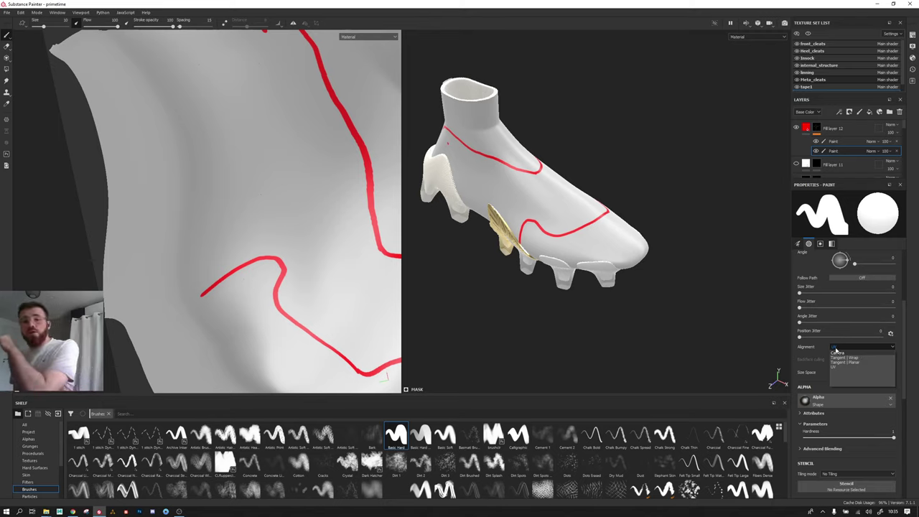
left_click(845, 371)
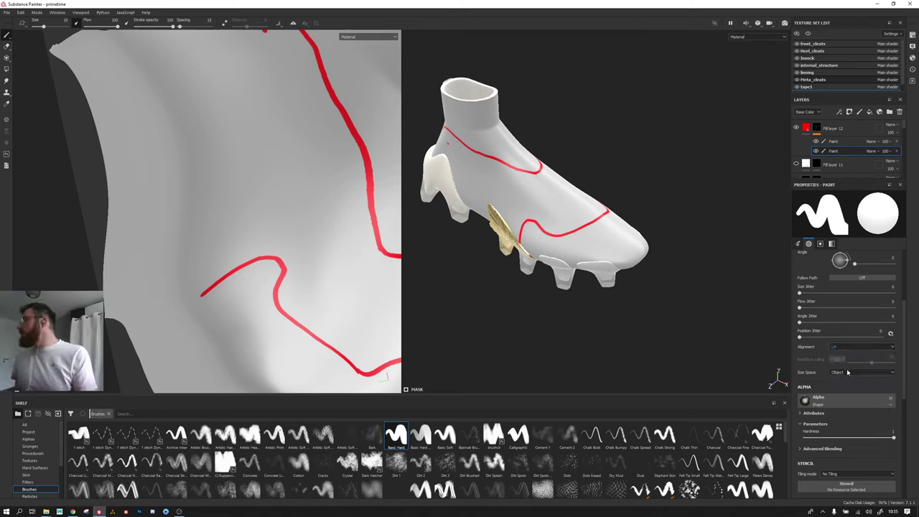
left_click(845, 372)
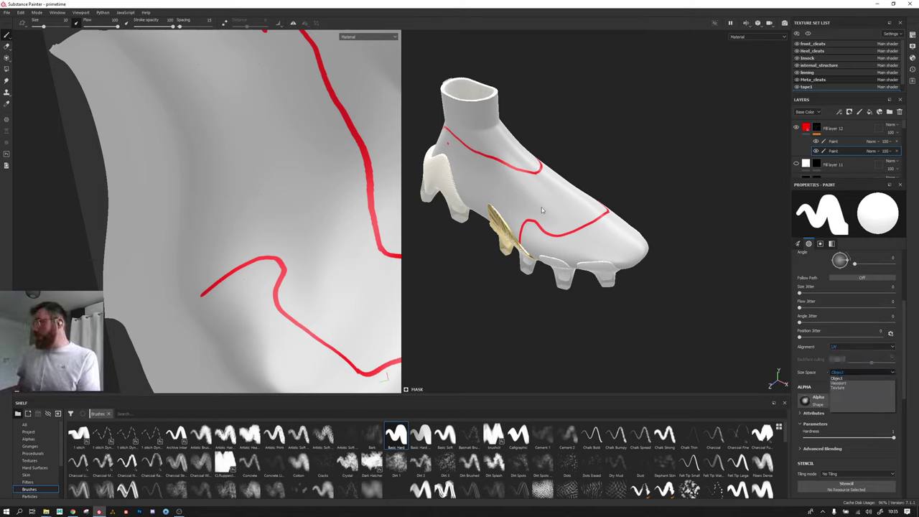
left_click(836, 383)
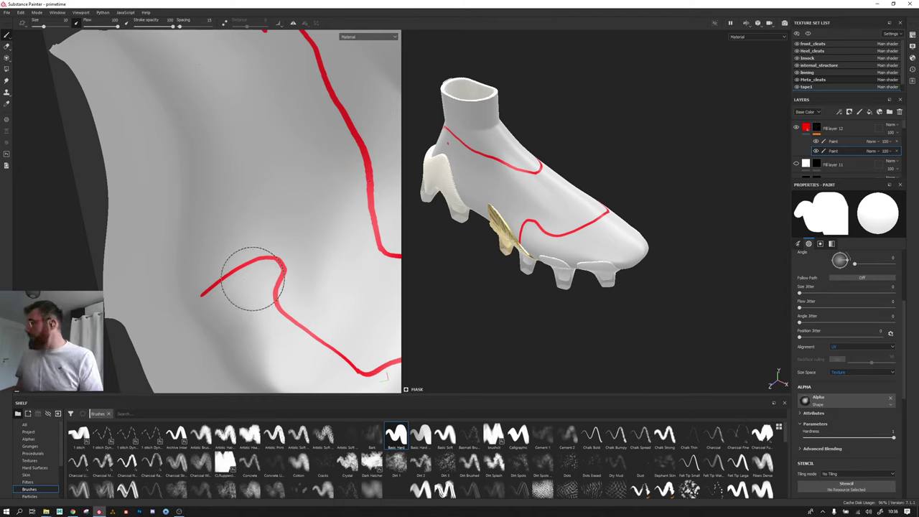
Step: Paint thick red strokes with an enlarged brush until the whole toe area is solid red
left_click_drag(267, 266, 200, 356)
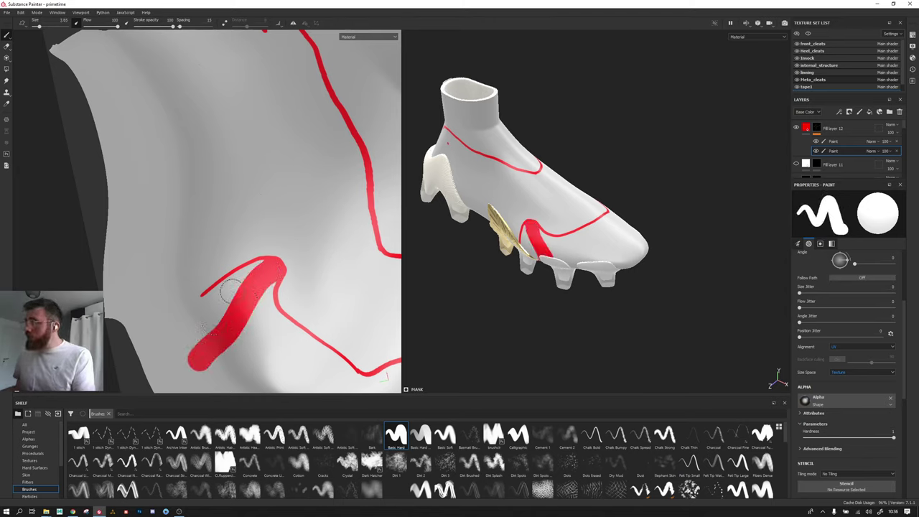
left_click_drag(260, 271, 154, 374)
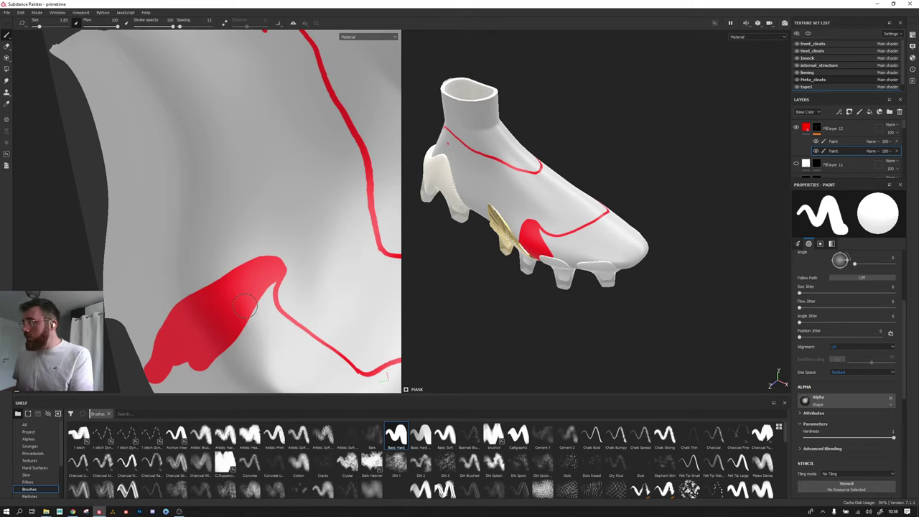
middle_click_drag(262, 296, 230, 183)
mouse_move(229, 192)
left_mouse_down()
mouse_move(237, 316)
mouse_move(255, 238)
mouse_move(308, 298)
left_mouse_up()
left_click_drag(252, 225, 312, 269)
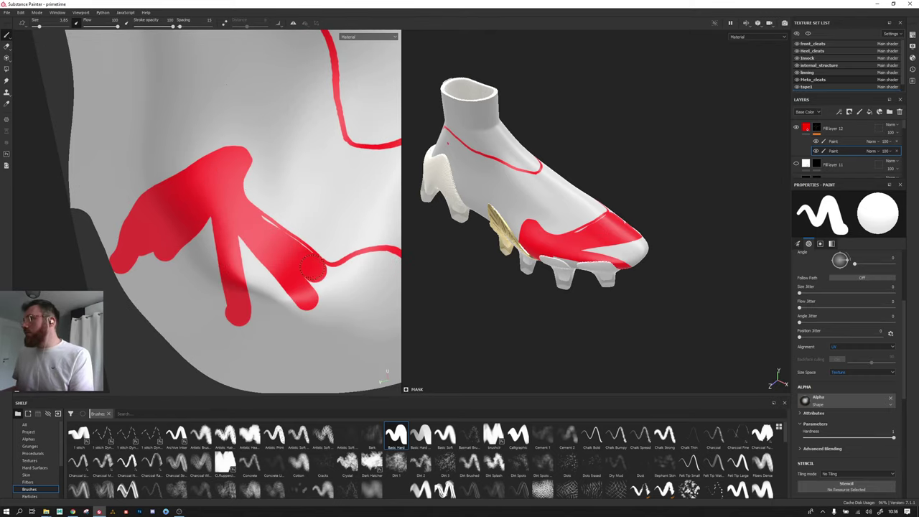
middle_click_drag(257, 237, 141, 188)
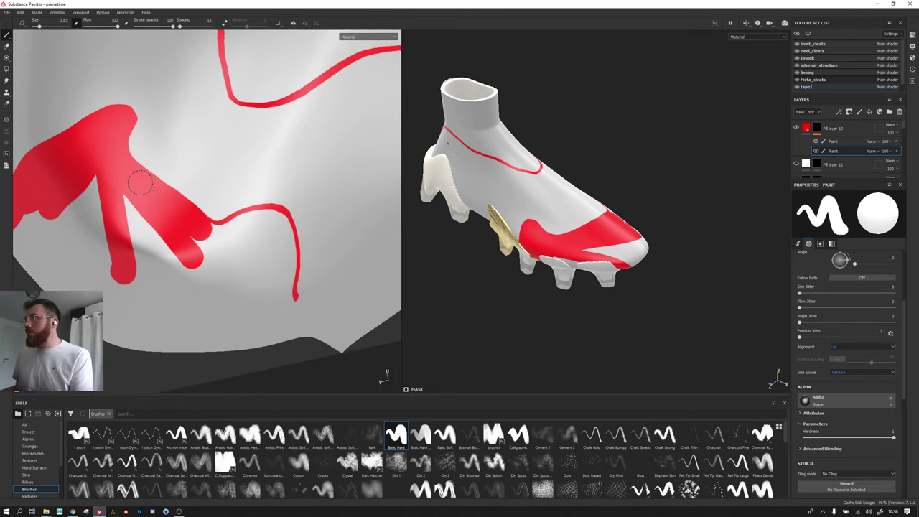
mouse_move(208, 229)
left_mouse_down()
mouse_move(226, 238)
mouse_move(264, 220)
mouse_move(295, 287)
mouse_move(263, 323)
left_mouse_up()
right_click_drag(262, 323, 247, 281, "ctrl")
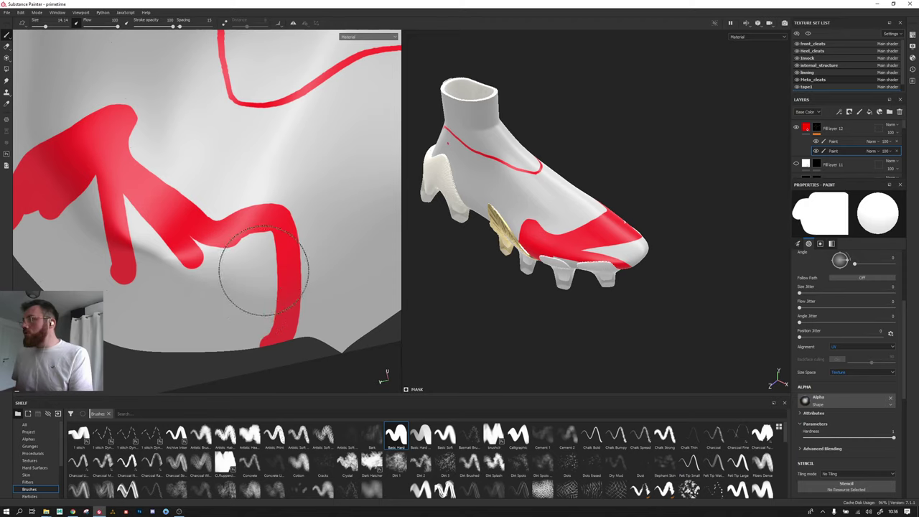
mouse_move(246, 280)
left_mouse_down()
mouse_move(154, 348)
mouse_move(244, 327)
left_mouse_up()
middle_click_drag(244, 326, 280, 262)
left_click_drag(237, 287, 111, 251)
scroll(605, 297, "up", 5)
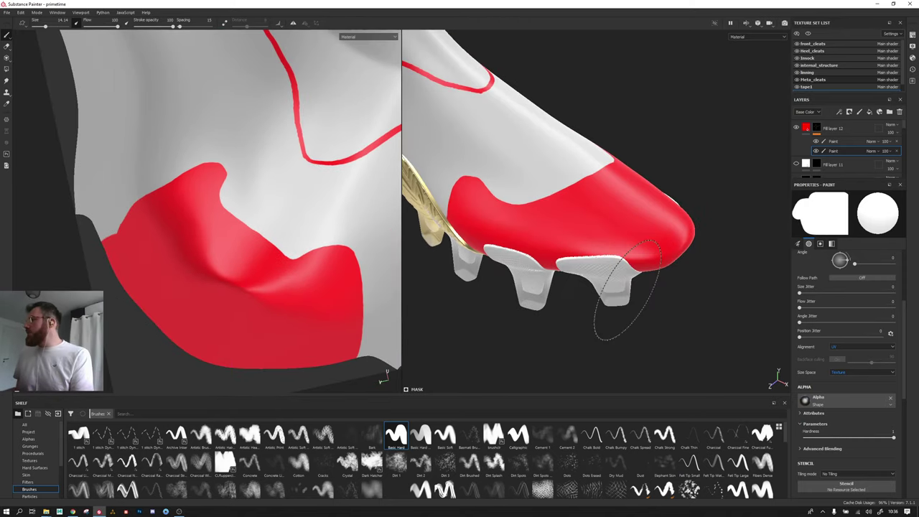
mouse_move(605, 297)
left_mouse_down("alt")
mouse_move(498, 129)
mouse_move(507, 102)
mouse_move(529, 266)
mouse_move(585, 287)
left_mouse_up("alt")
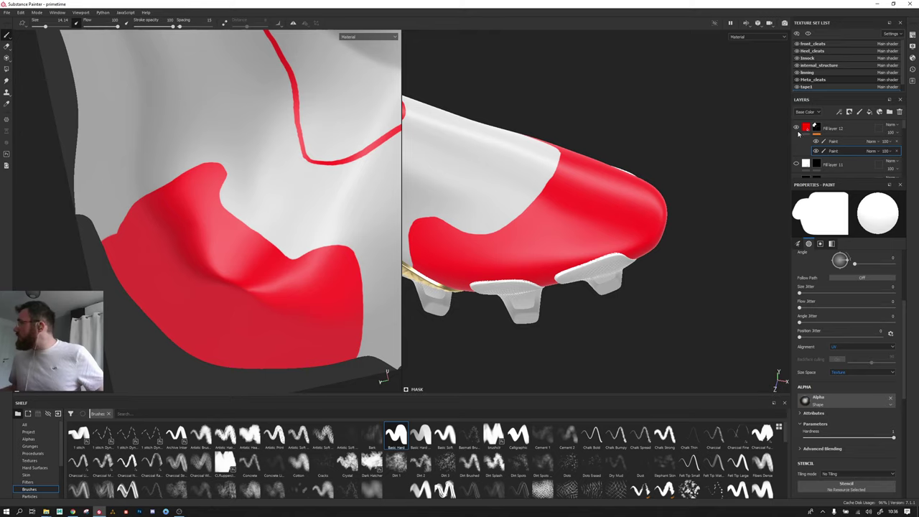
Step: Hide Fill layer 12 and add the Lizard Scales material, found by searching 'liz', as a layer
left_click(796, 127)
mouse_move(490, 237)
left_mouse_down("alt")
mouse_move(467, 234)
mouse_move(492, 194)
mouse_move(605, 142)
left_mouse_up("alt")
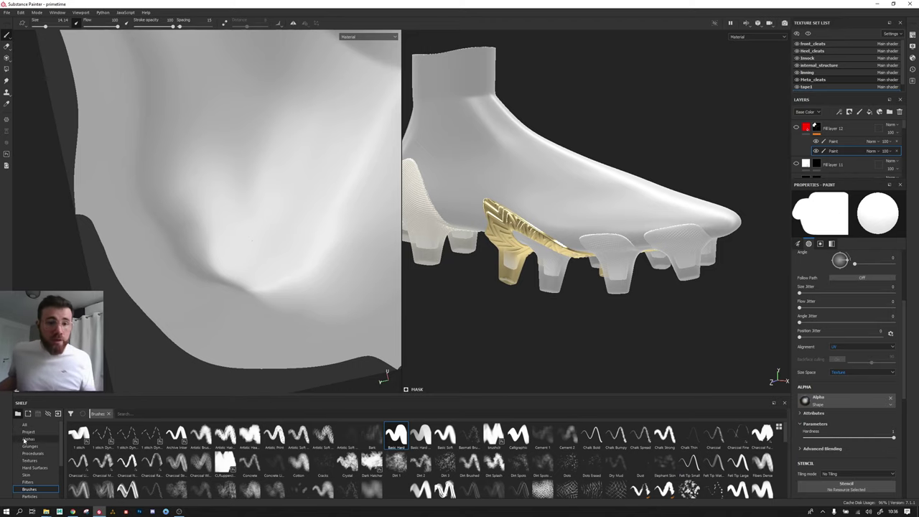
scroll(28, 459, "down", 3)
left_click(30, 460)
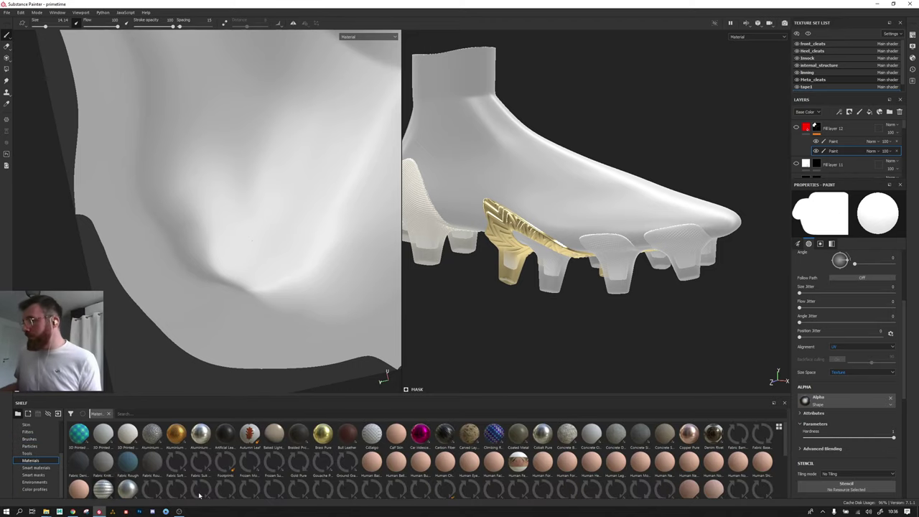
scroll(400, 462, "down", 5)
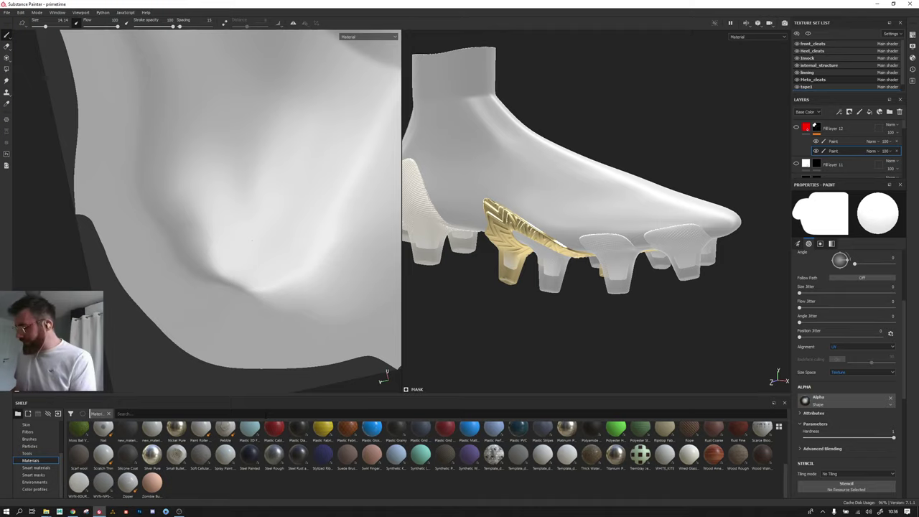
left_click(266, 415)
type("liz")
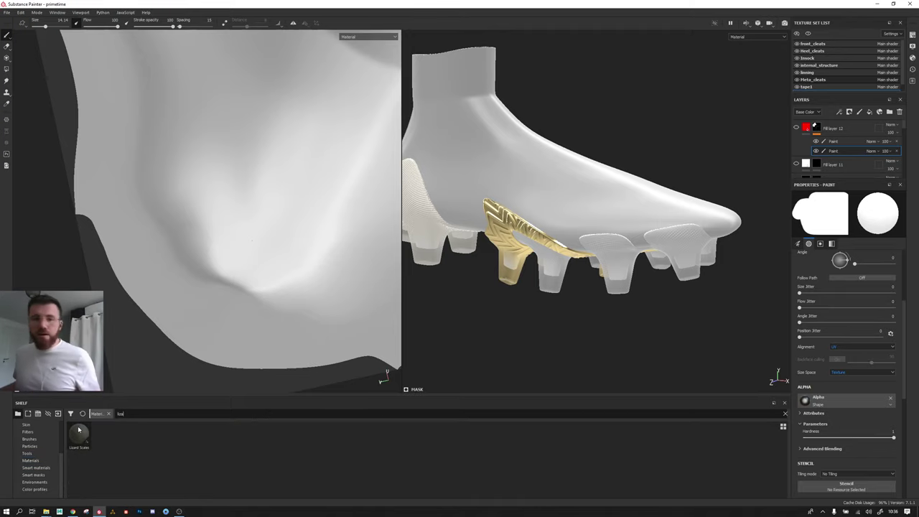
mouse_move(79, 431)
mouse_move(79, 430)
left_mouse_down()
mouse_move(642, 303)
mouse_move(824, 126)
left_mouse_up()
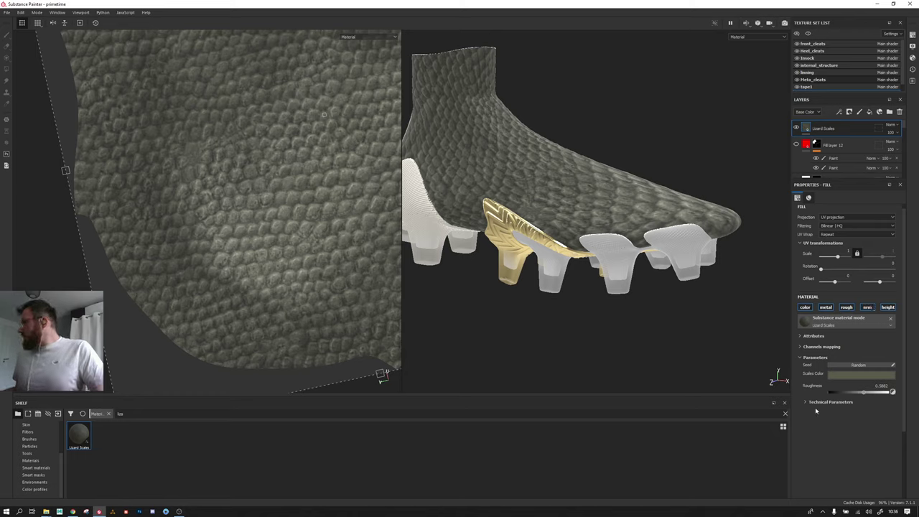
Step: Lower Lizard Scales roughness, set normal intensity about 2 and height range 0.24; move Fill layer 12 above
left_click_drag(832, 391, 835, 391)
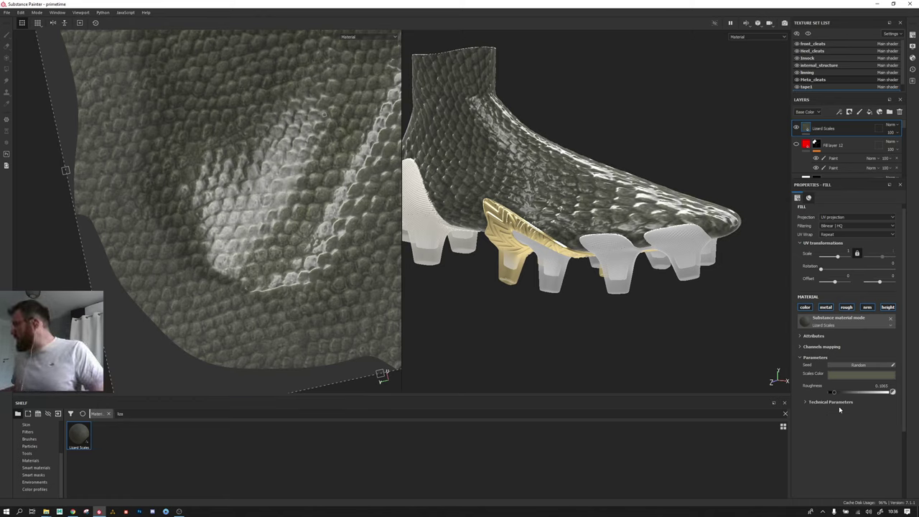
left_click(832, 403)
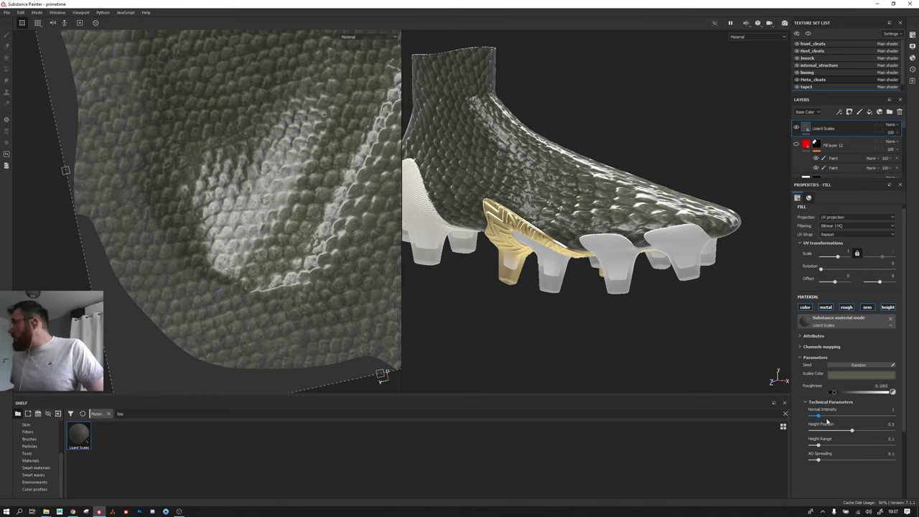
left_click_drag(826, 417, 829, 417)
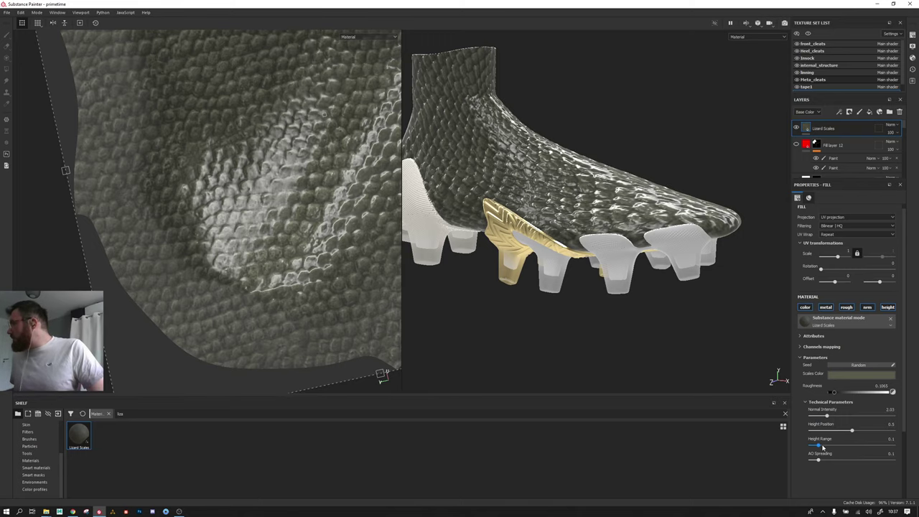
scroll(689, 287, "down", 2)
scroll(669, 201, "up", 5)
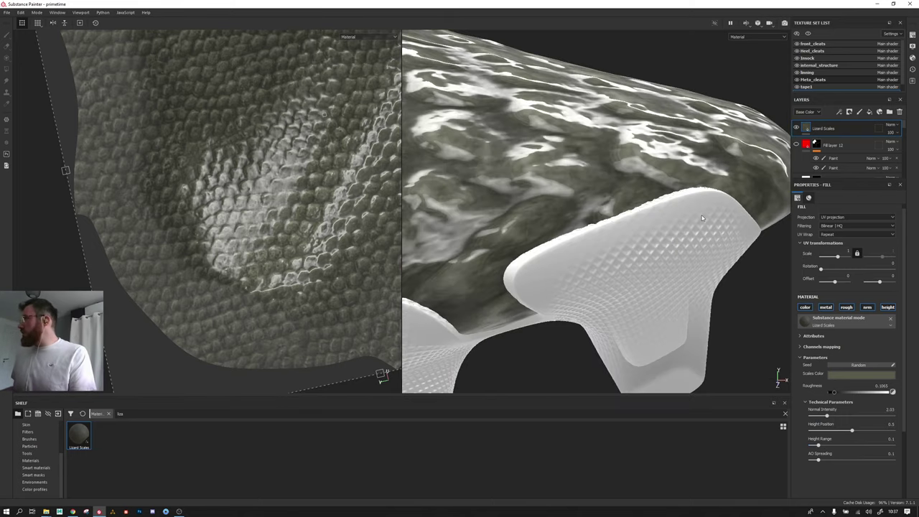
left_click_drag(562, 172, 714, 358, "alt")
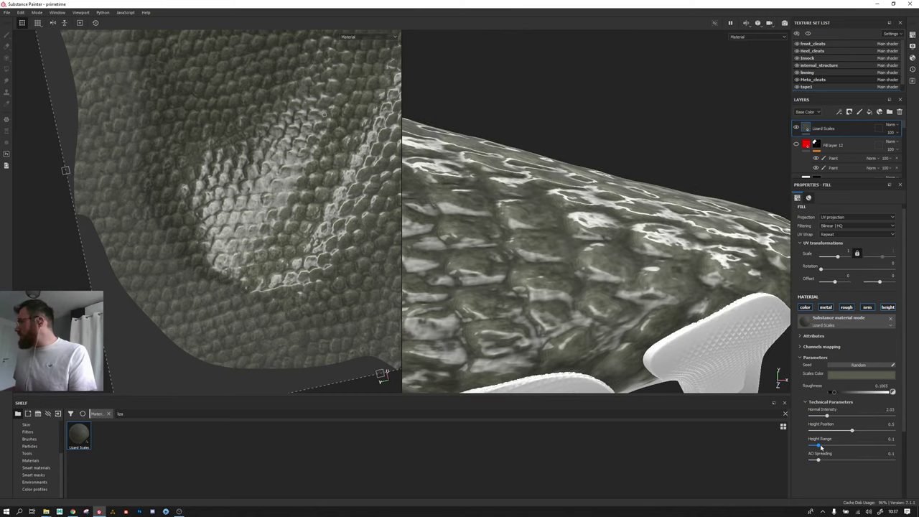
left_click_drag(821, 446, 829, 445)
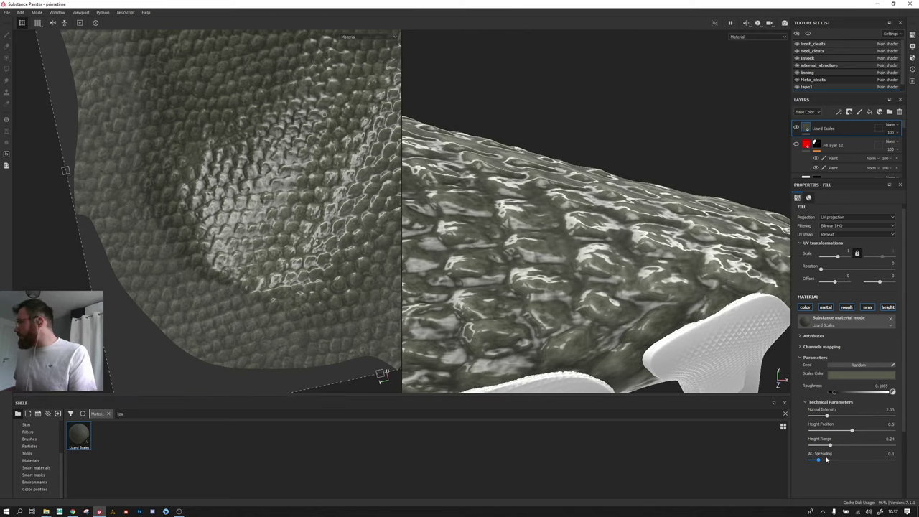
scroll(646, 323, "down", 3)
mouse_move(645, 323)
left_mouse_down("alt")
mouse_move(409, 334)
mouse_move(606, 304)
mouse_move(713, 207)
left_mouse_up("alt")
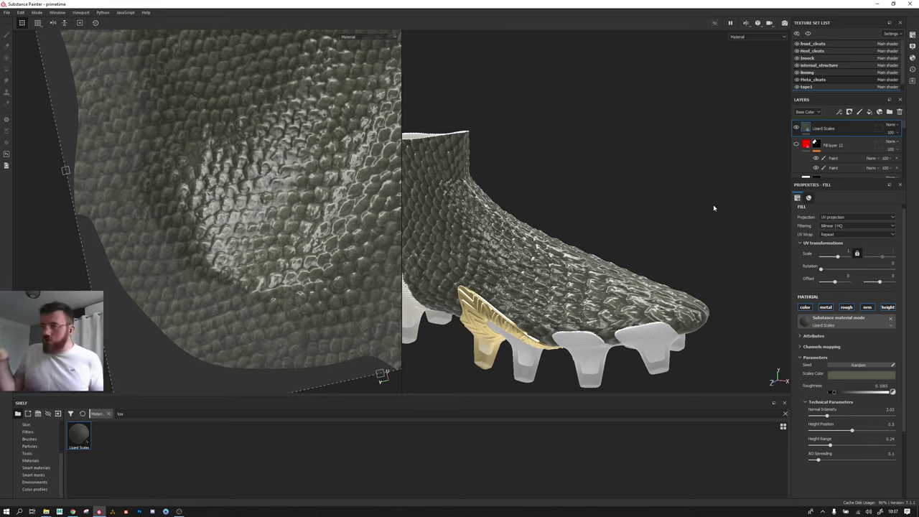
left_click_drag(808, 145, 815, 129)
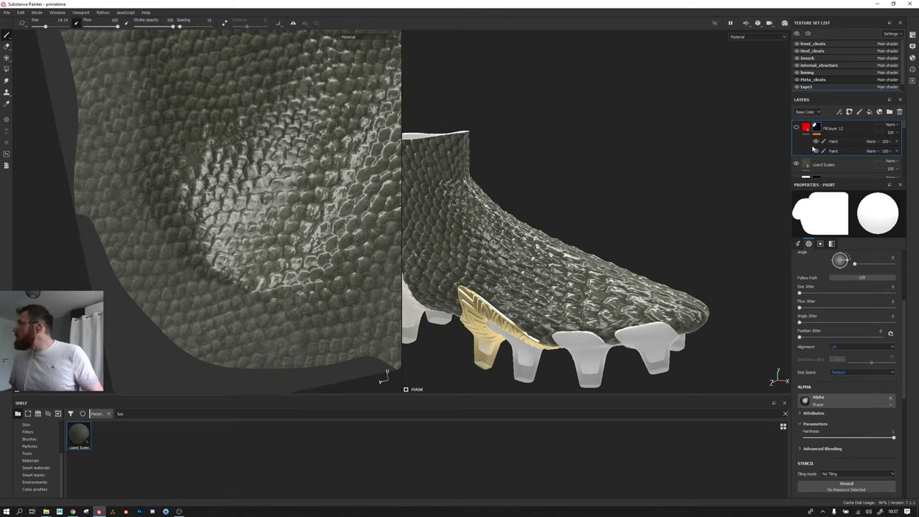
Step: Show Fill layer 12 at partial opacity and add a black mask to Lizard Scales
left_click(795, 127)
left_click_drag(899, 137, 880, 140)
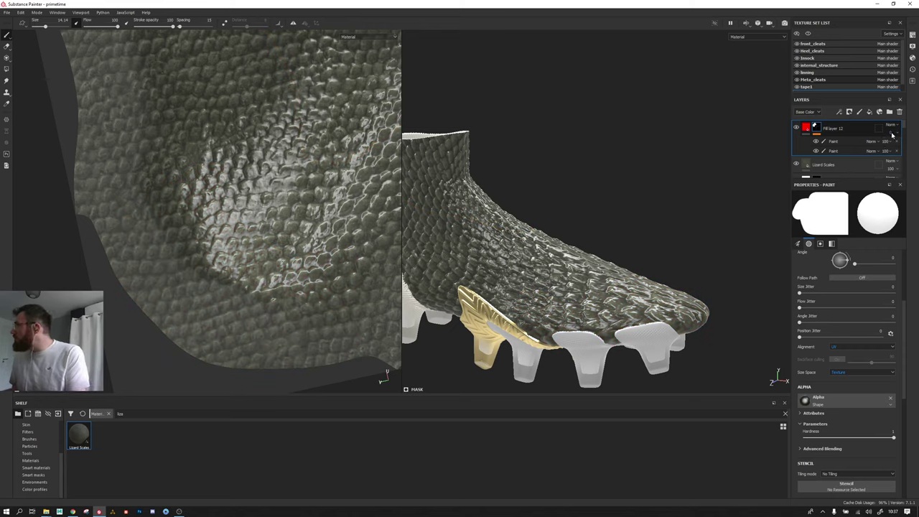
left_click_drag(896, 144, 886, 145)
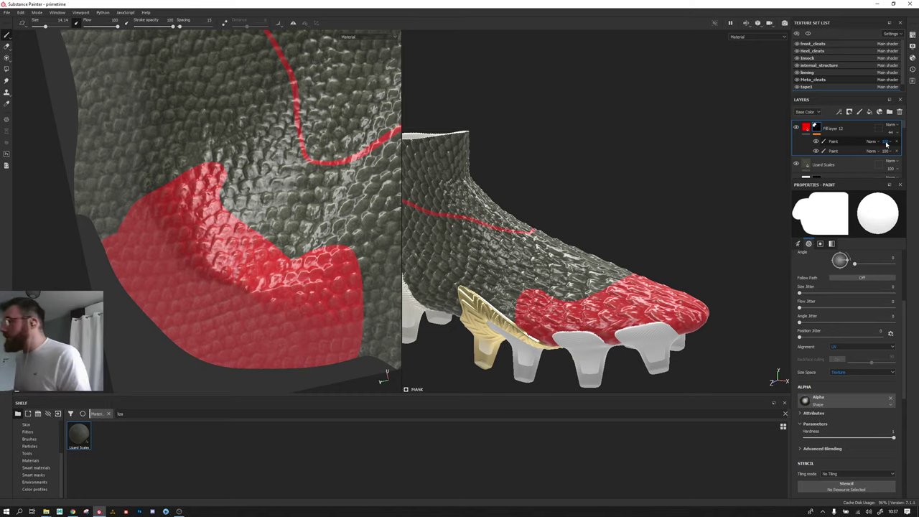
left_click(832, 165)
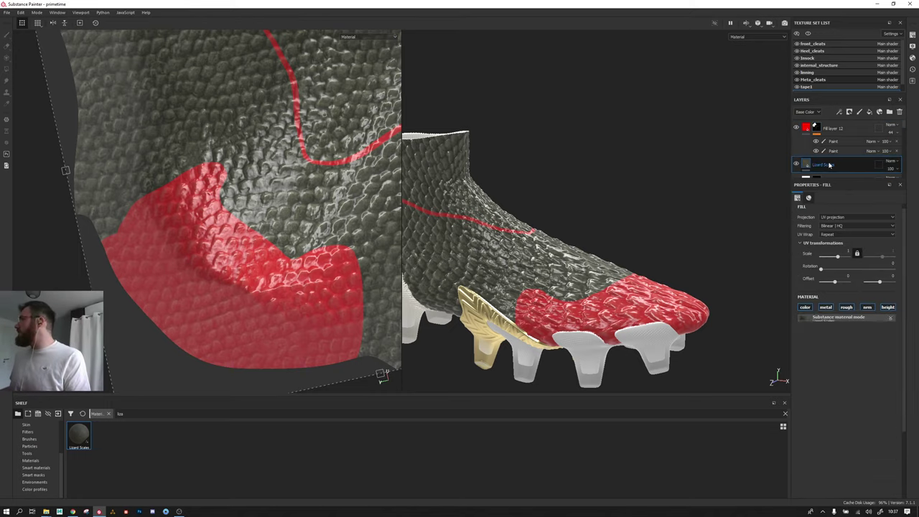
left_click(850, 113)
left_click(862, 131)
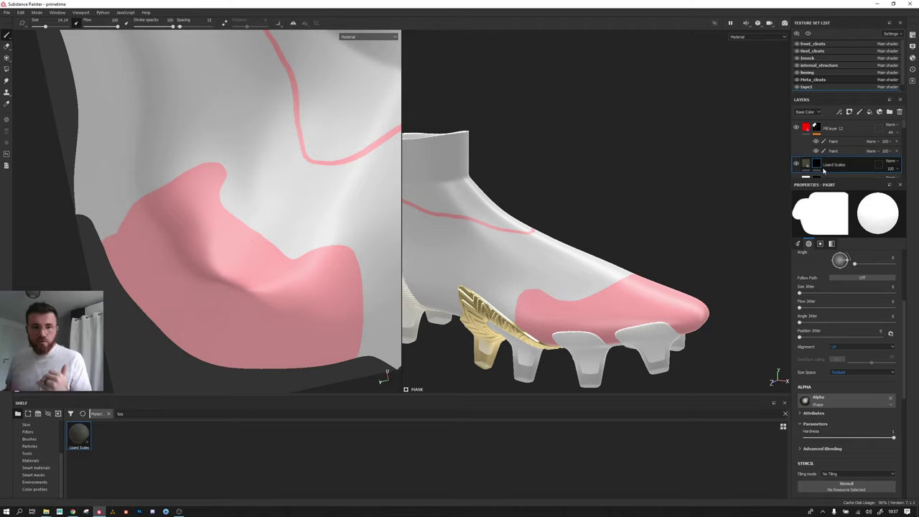
Step: Copy Fill layer 12's toe-cap paint effect into the Lizard Scales mask, then select Fill layer 12
right_click(836, 152)
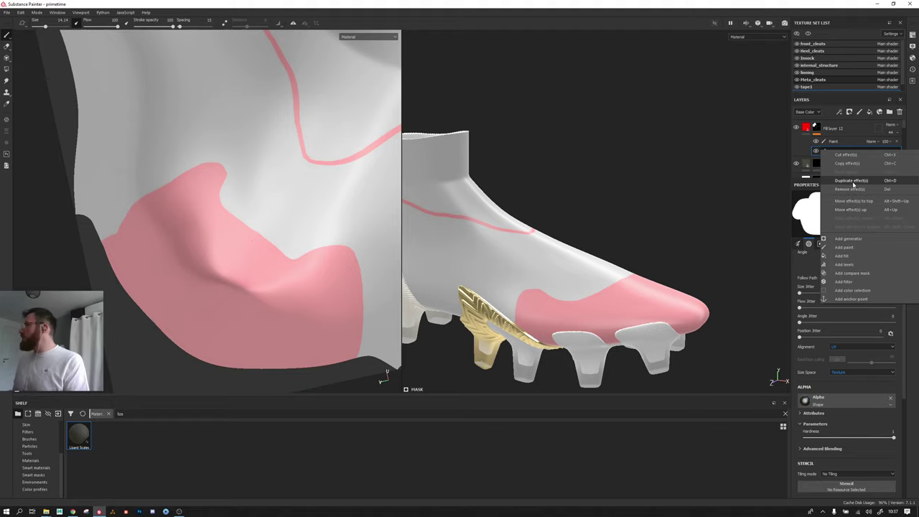
left_click(847, 163)
scroll(839, 151, "down", 3)
left_click(816, 133)
scroll(816, 137, "up", 3)
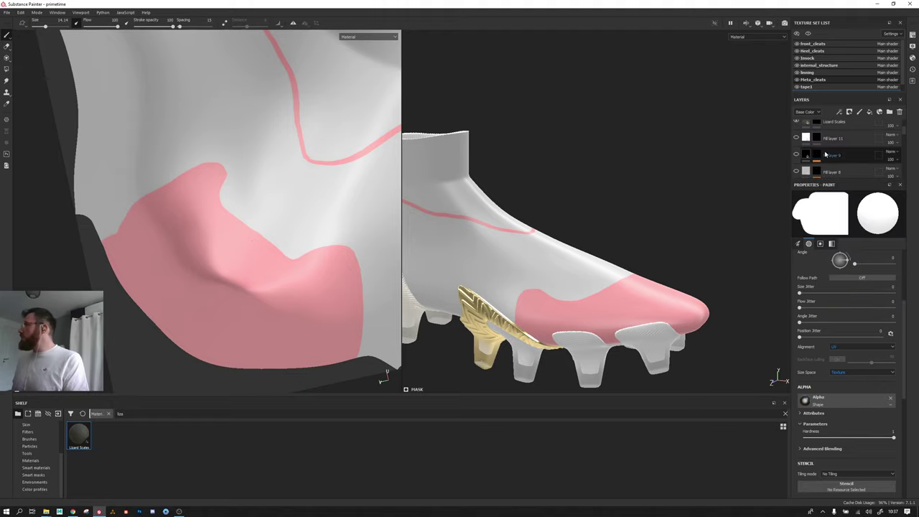
left_click(816, 165)
right_click(816, 165)
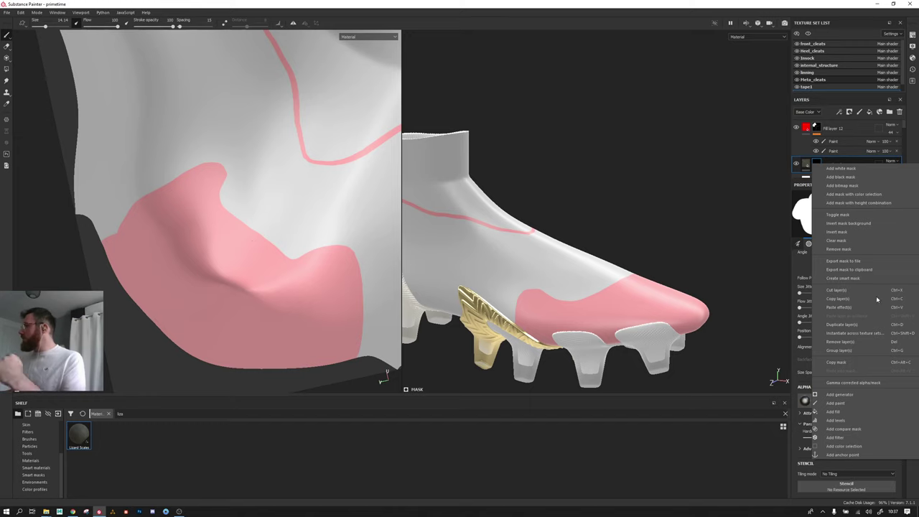
left_click(841, 307)
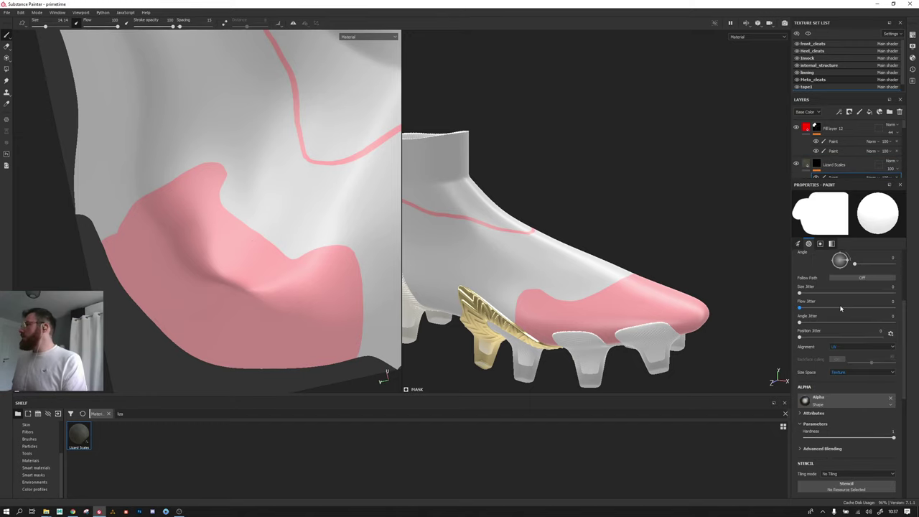
left_click(802, 128)
Step: Hide the red paint layer and orbit to view the gold plate from below
left_click(795, 128)
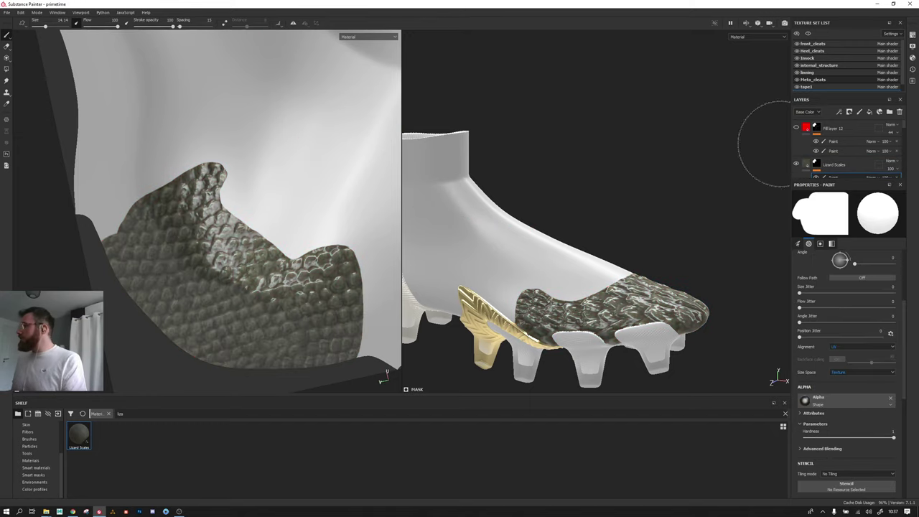
left_click_drag(420, 205, 513, 184, "alt")
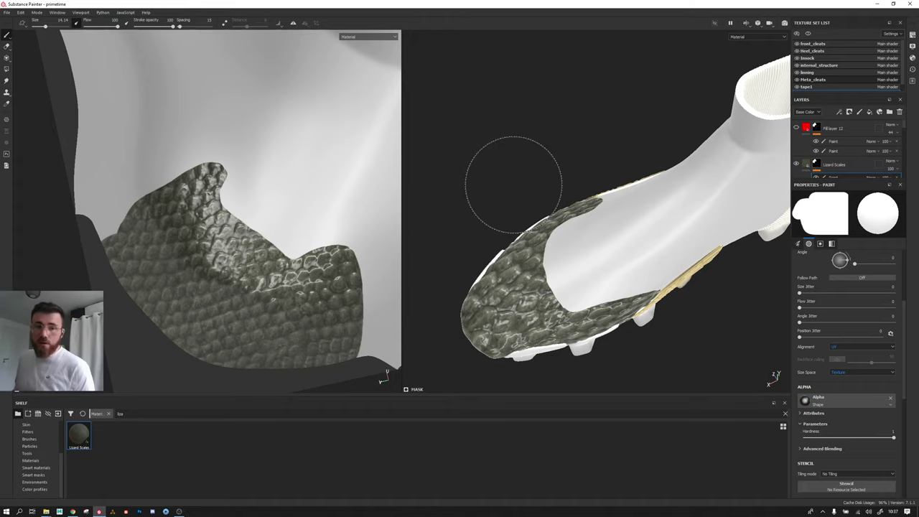
scroll(584, 236, "up", 2)
scroll(588, 236, "up", 3)
scroll(595, 236, "up", 2)
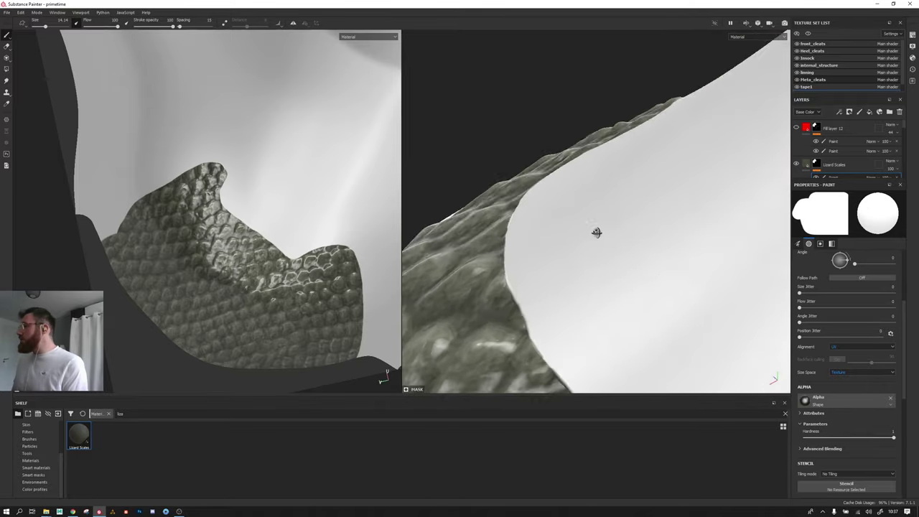
scroll(595, 236, "up", 2)
scroll(574, 244, "down", 3)
scroll(538, 266, "down", 3)
mouse_move(538, 265)
left_mouse_down("alt")
mouse_move(523, 316)
mouse_move(474, 143)
left_mouse_up("alt")
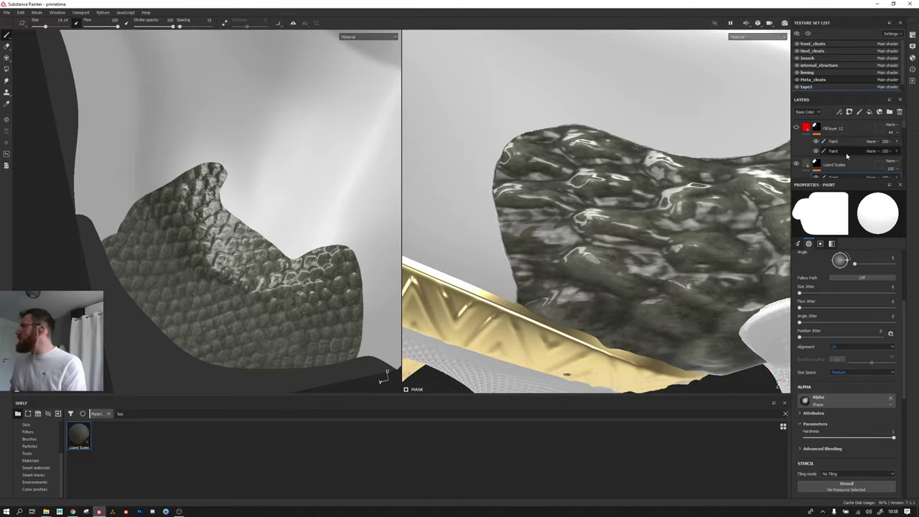
scroll(834, 146, "down", 2)
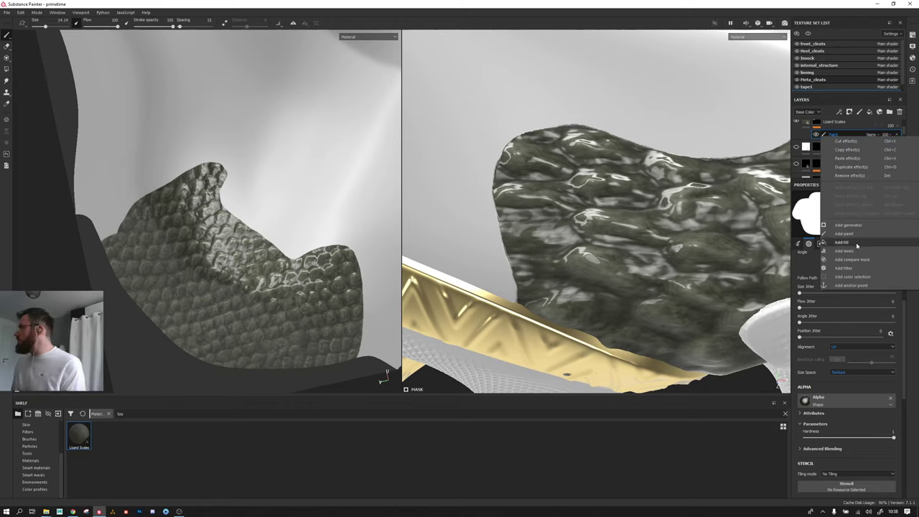
scroll(843, 430, "down", 3)
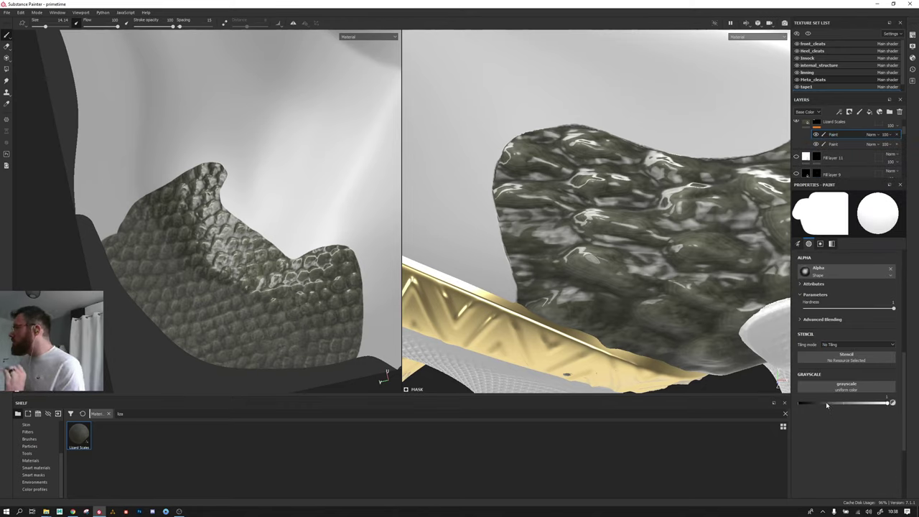
Step: Shrink the brush to size 3.85 and set its alignment to Tangent | Wrap
mouse_move(494, 273)
right_mouse_down("ctrl")
mouse_move(459, 272)
mouse_move(473, 272)
right_mouse_up("ctrl")
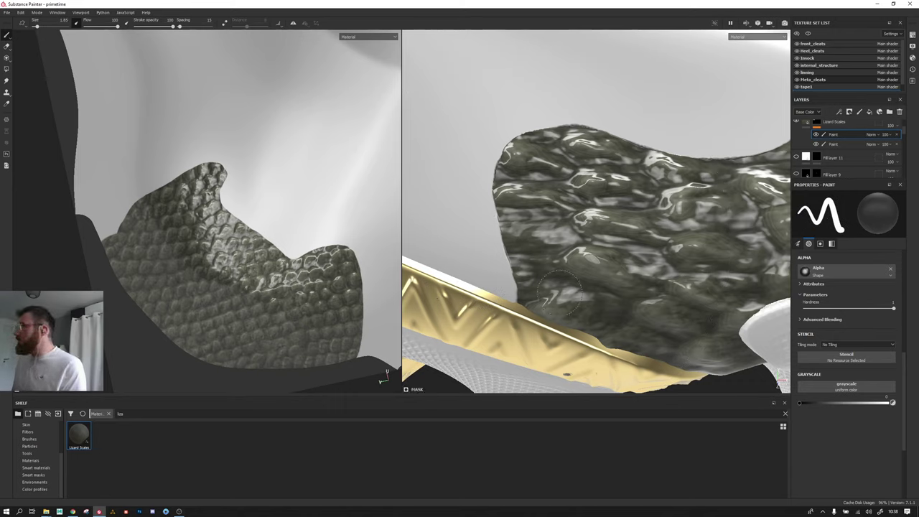
scroll(872, 343, "up", 2)
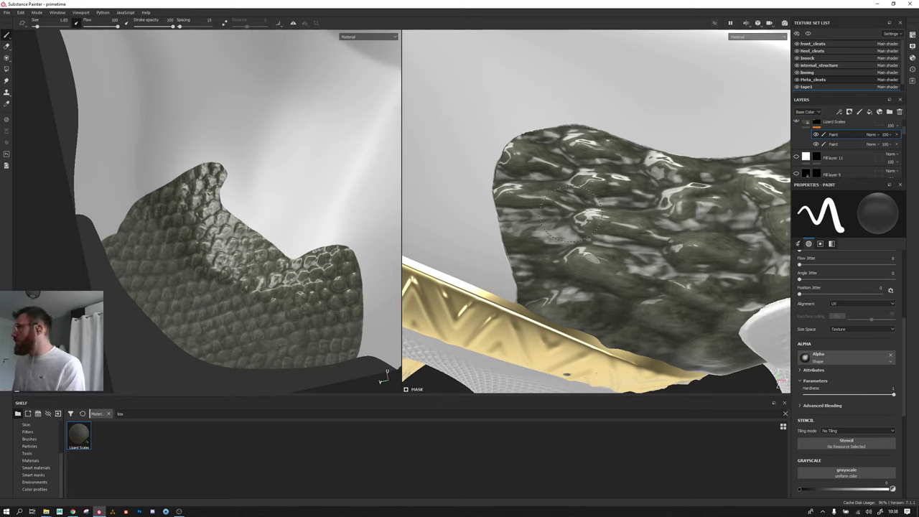
left_click(871, 305)
left_click(866, 315)
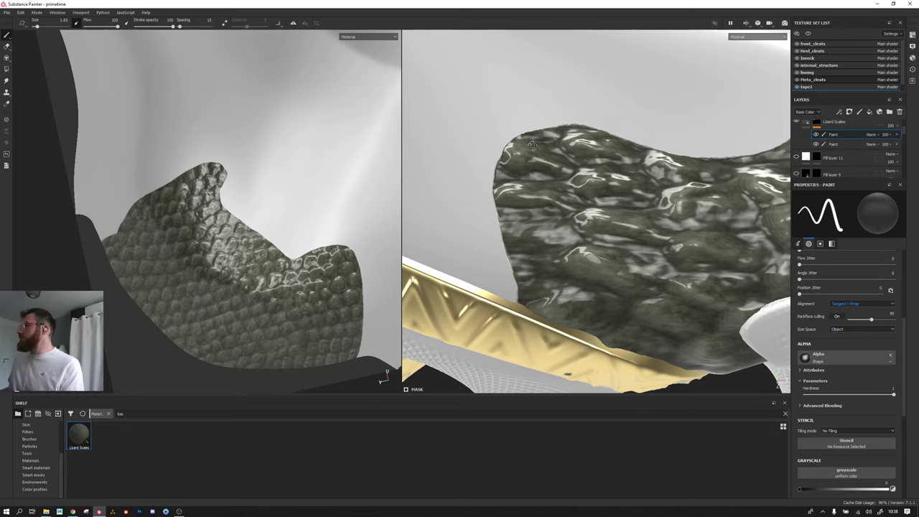
Step: Orbit in close along the scale patch edge down toward the gold sole
left_click_drag(566, 374, 482, 266, "alt")
scroll(482, 266, "up", 3)
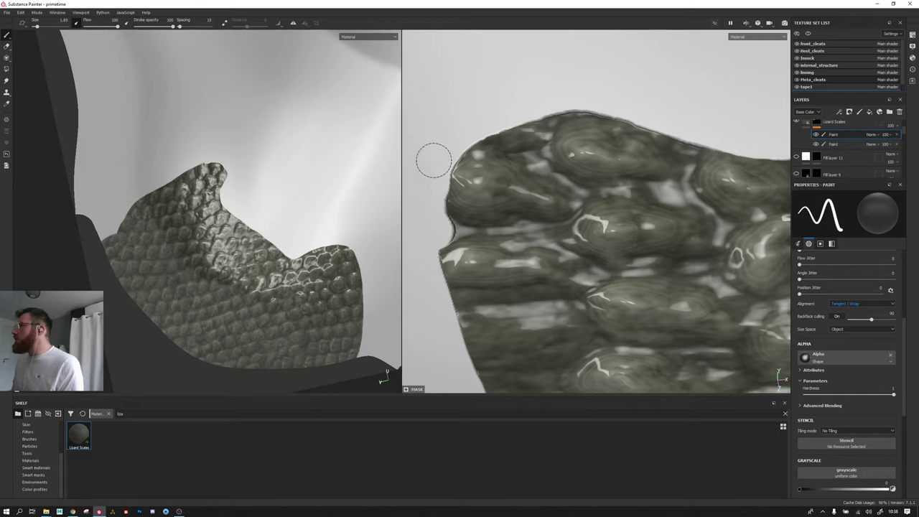
mouse_move(508, 188)
left_mouse_down("alt")
mouse_move(519, 195)
mouse_move(476, 216)
mouse_move(483, 207)
left_mouse_up("alt")
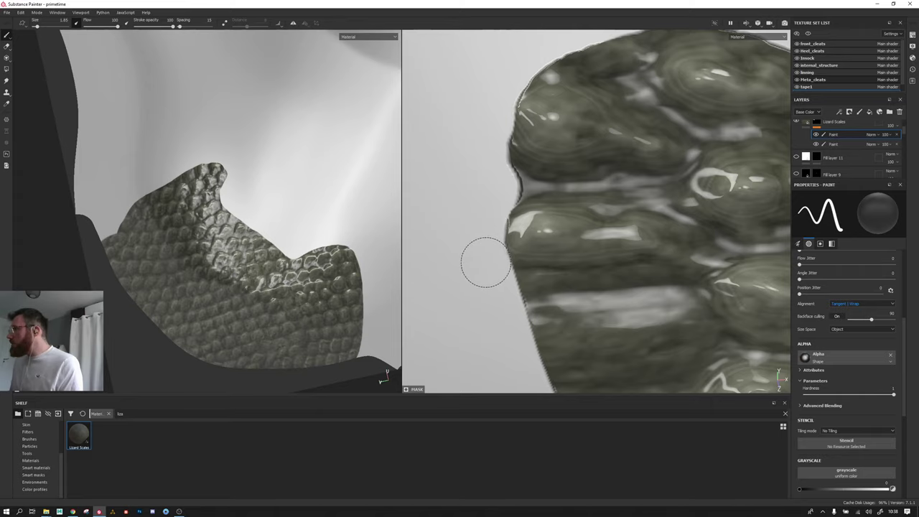
left_click_drag(533, 315, 498, 189, "alt")
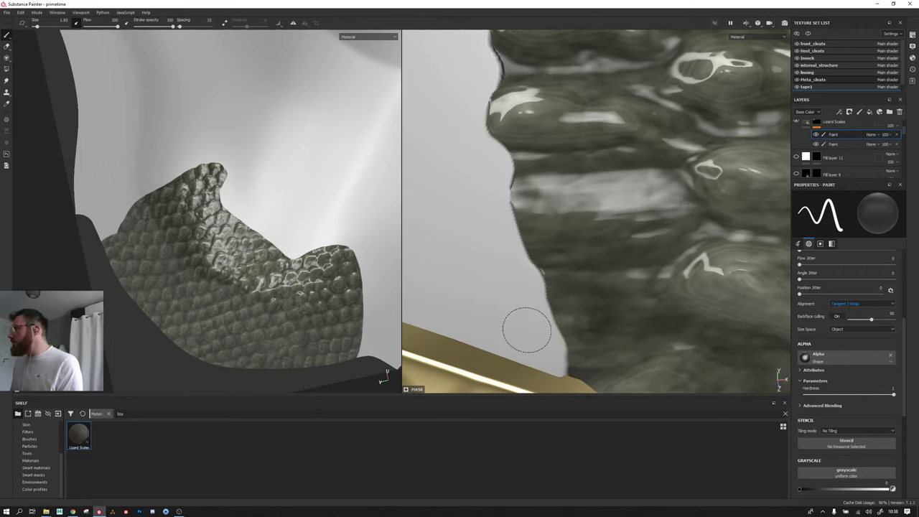
mouse_move(526, 336)
left_mouse_down("alt")
mouse_move(666, 270)
mouse_move(595, 215)
mouse_move(557, 155)
mouse_move(566, 179)
left_mouse_up("alt")
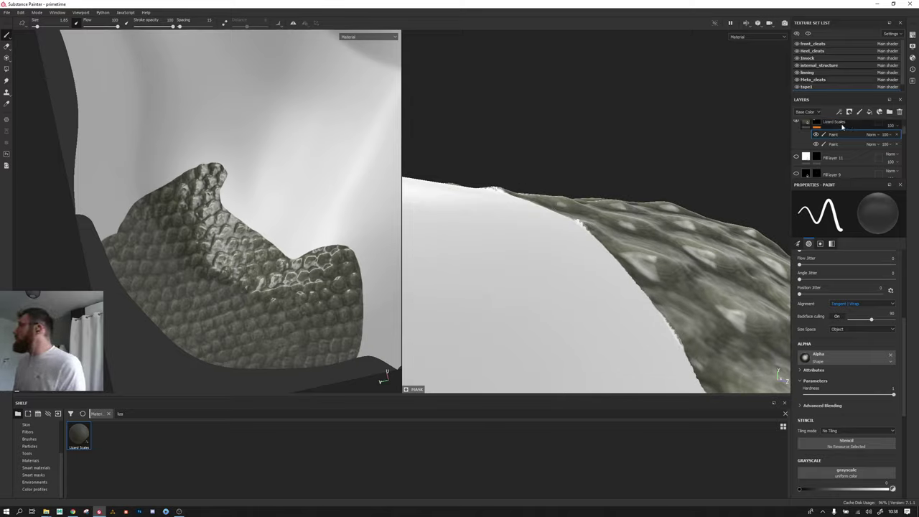
Step: Raise the Lizard Scales fill's height position to 0.64 and check the whole shoe
left_click(832, 143)
scroll(830, 397, "down", 2)
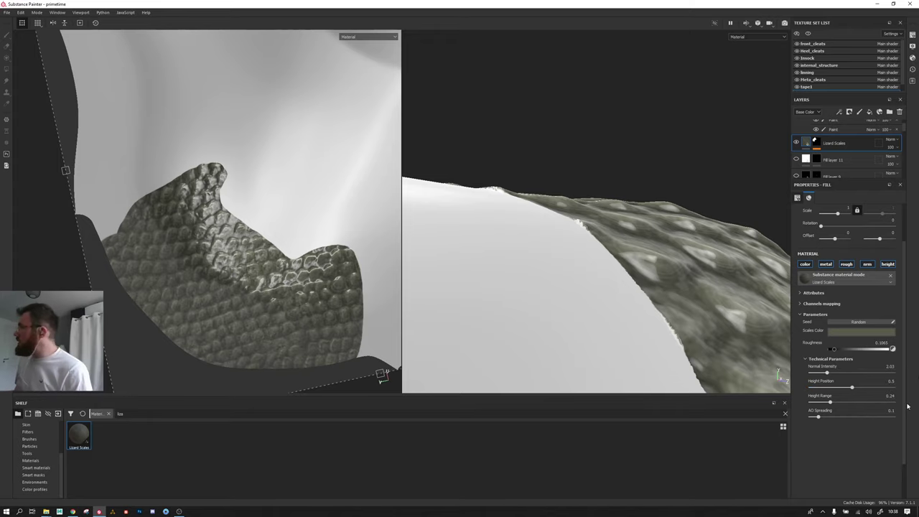
left_click_drag(854, 389, 860, 388)
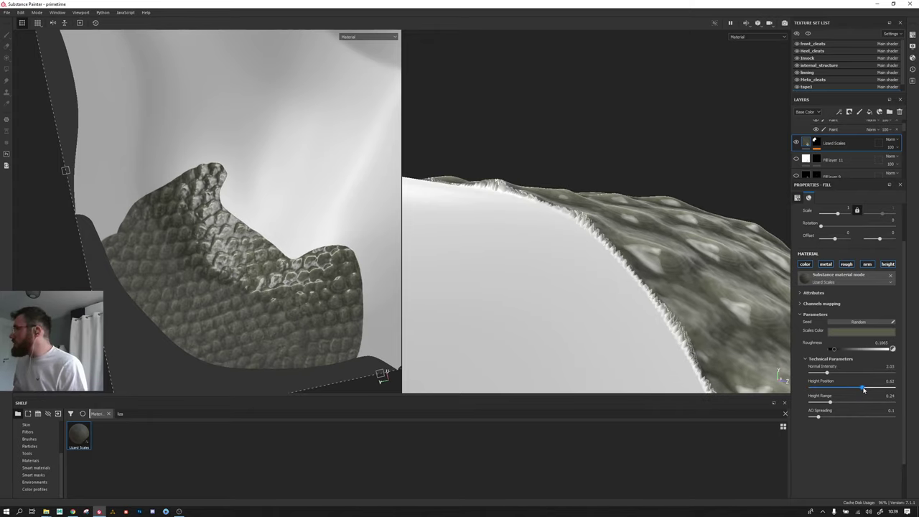
left_click_drag(624, 230, 559, 239, "alt")
scroll(560, 240, "down", 5)
mouse_move(427, 226)
left_mouse_down("alt")
mouse_move(672, 283)
mouse_move(683, 311)
left_mouse_up("alt")
scroll(673, 283, "up", 5)
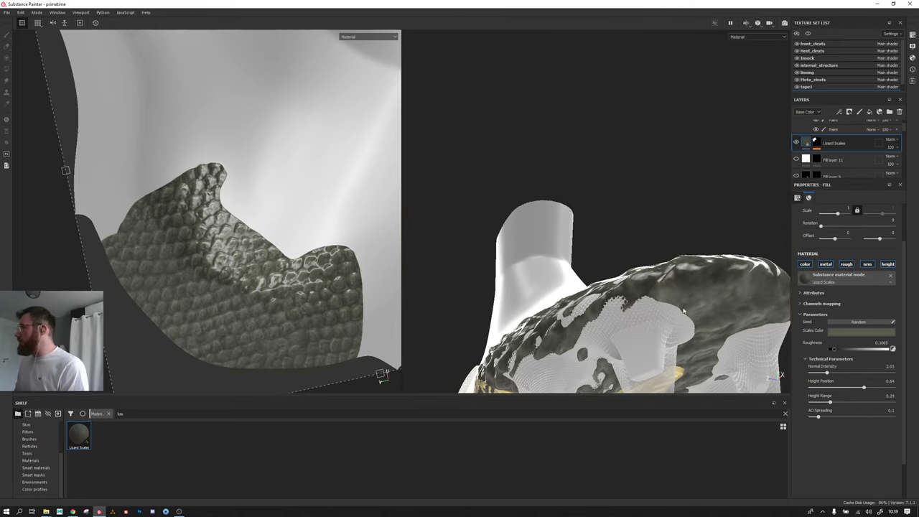
mouse_move(740, 366)
left_mouse_down("alt")
mouse_move(582, 165)
mouse_move(575, 216)
mouse_move(572, 129)
mouse_move(708, 257)
mouse_move(469, 332)
mouse_move(806, 330)
left_mouse_up("alt")
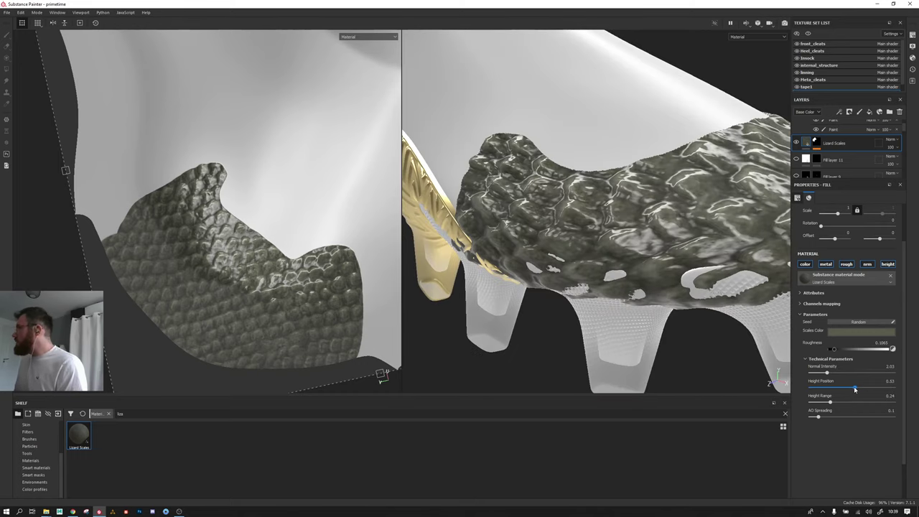
Step: Lower the Lizard Scales height position back to about 0.51, checking heel and toe scales
left_click_drag(854, 388, 851, 390)
mouse_move(580, 280)
left_mouse_down("alt")
mouse_move(594, 213)
mouse_move(677, 185)
mouse_move(722, 225)
mouse_move(701, 216)
mouse_move(687, 185)
left_mouse_up("alt")
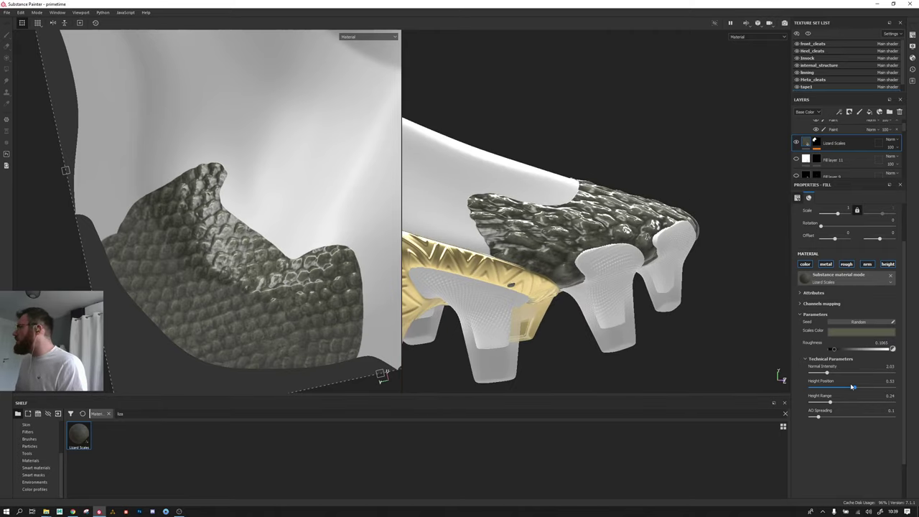
left_click_drag(853, 387, 852, 387)
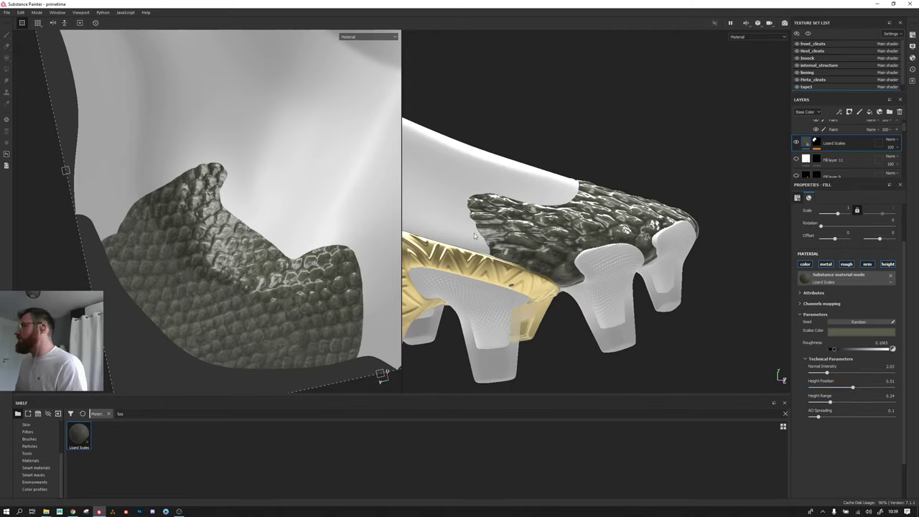
left_click_drag(443, 189, 463, 225, "alt")
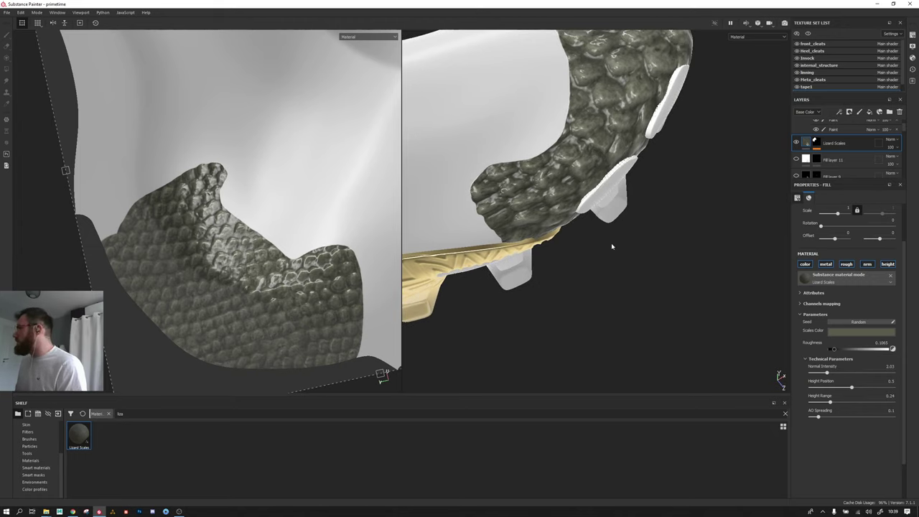
mouse_move(610, 242)
left_mouse_down("alt")
mouse_move(431, 148)
mouse_move(567, 318)
mouse_move(564, 277)
mouse_move(656, 259)
mouse_move(606, 280)
left_mouse_up("alt")
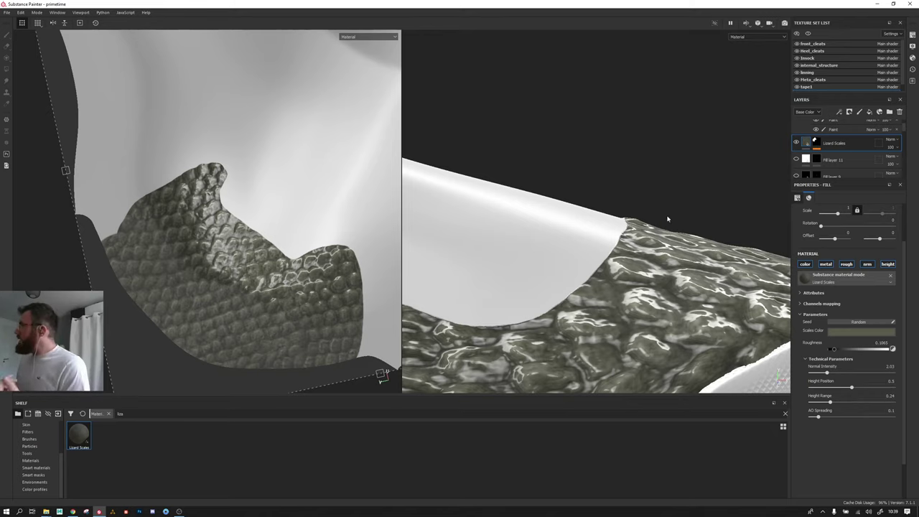
Step: Add a filter to the Lizard Scales mask's paint effect, first trying Blur
left_click(816, 145)
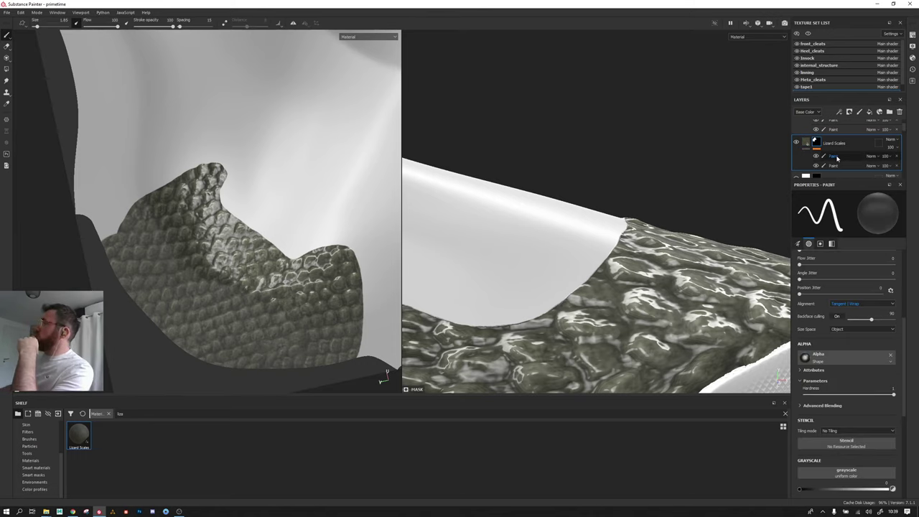
right_click(835, 157)
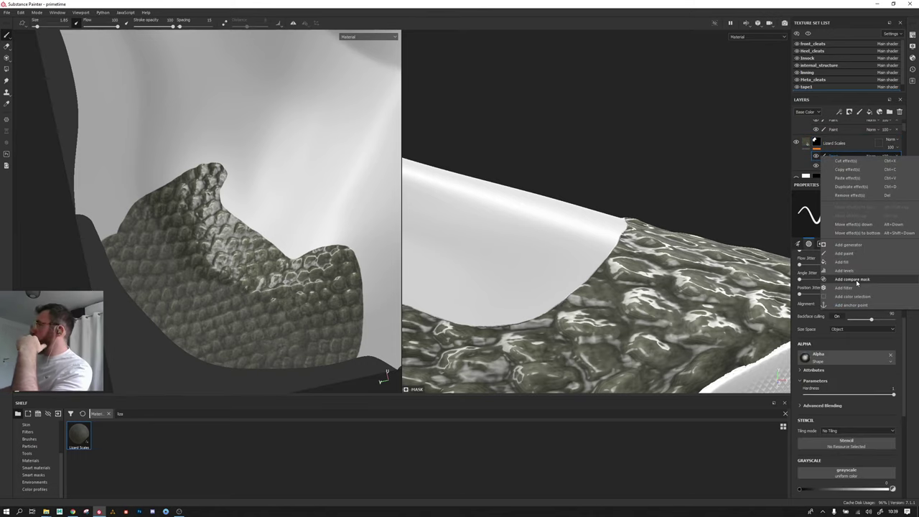
left_click(847, 150)
right_click(834, 156)
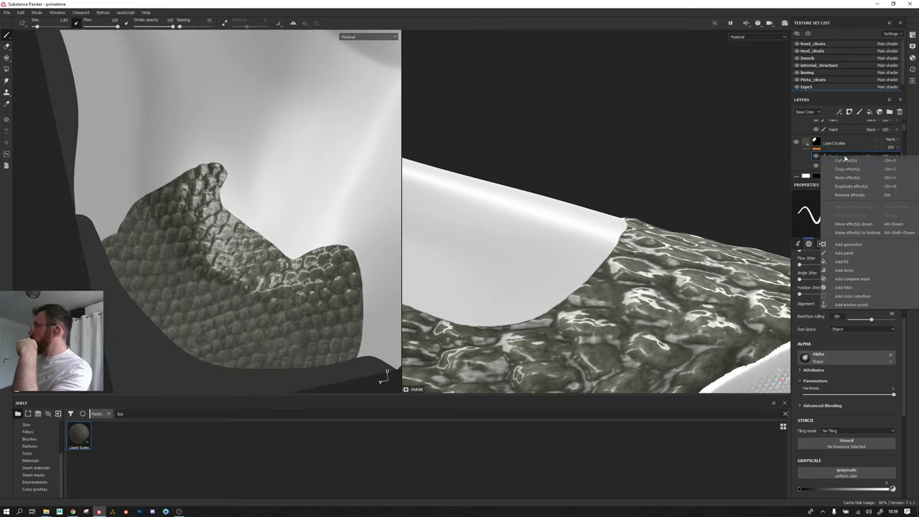
left_click(843, 287)
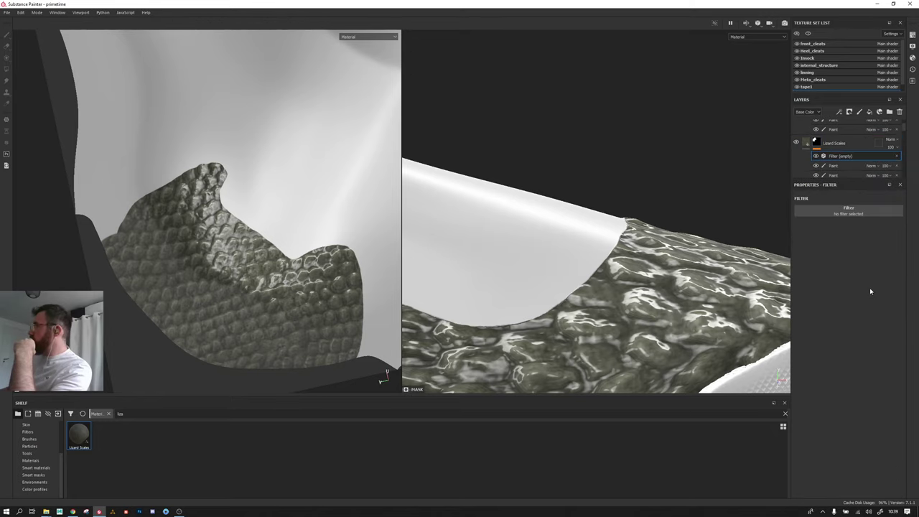
left_click(854, 210)
left_click(881, 236)
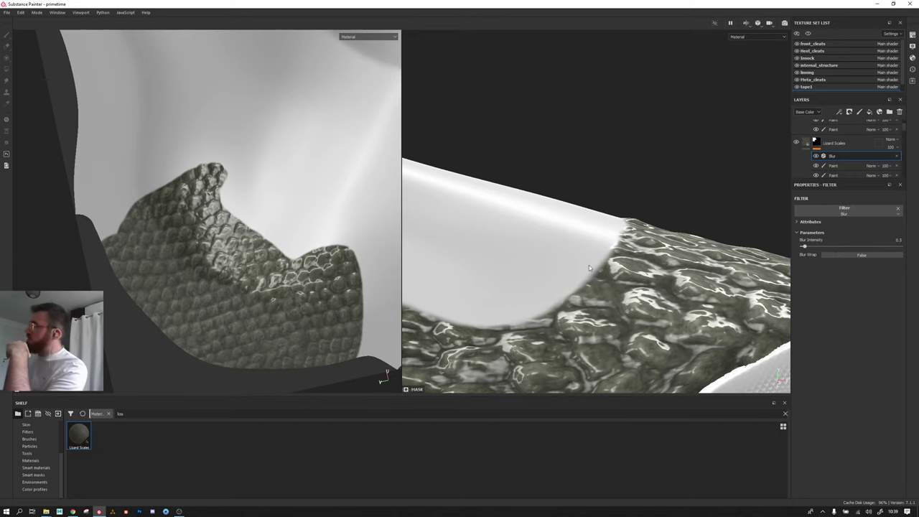
Step: Swap the mask filter to Bevel with distance -0.0217 and smoothing 0.4
left_click(844, 209)
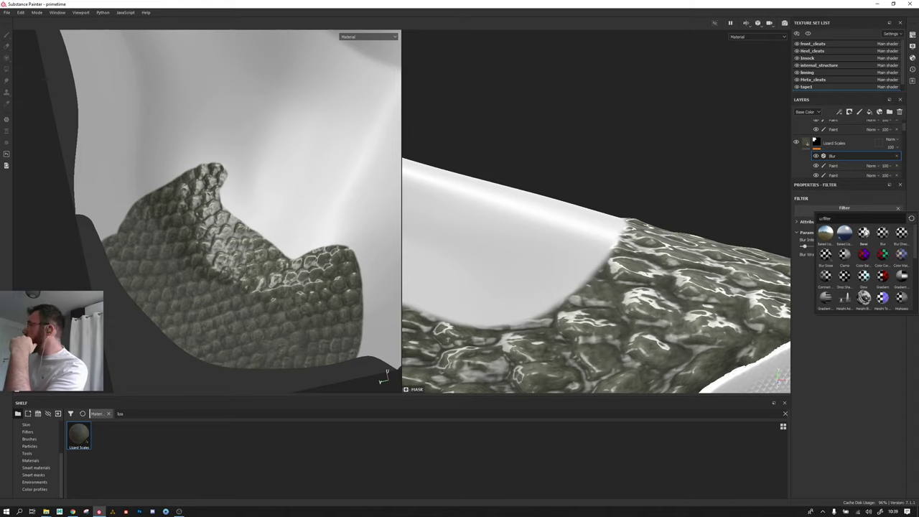
left_click(863, 232)
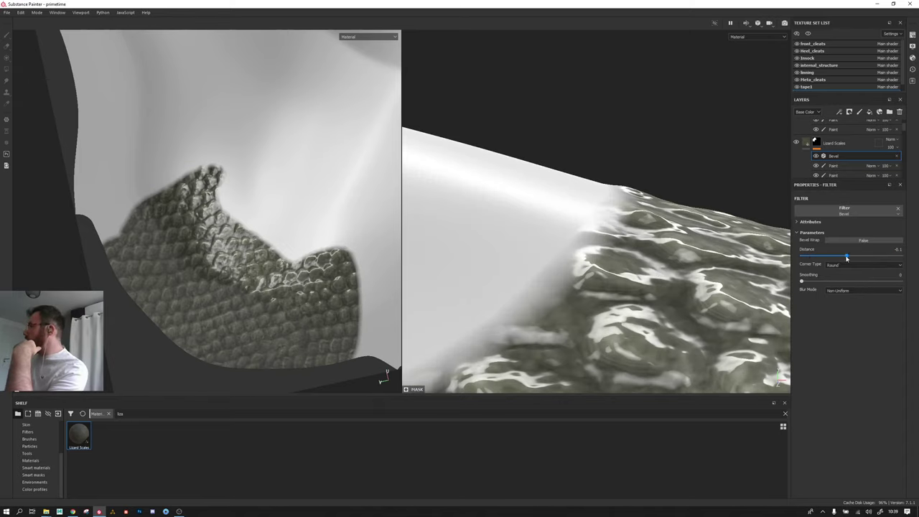
left_click_drag(846, 258, 850, 256)
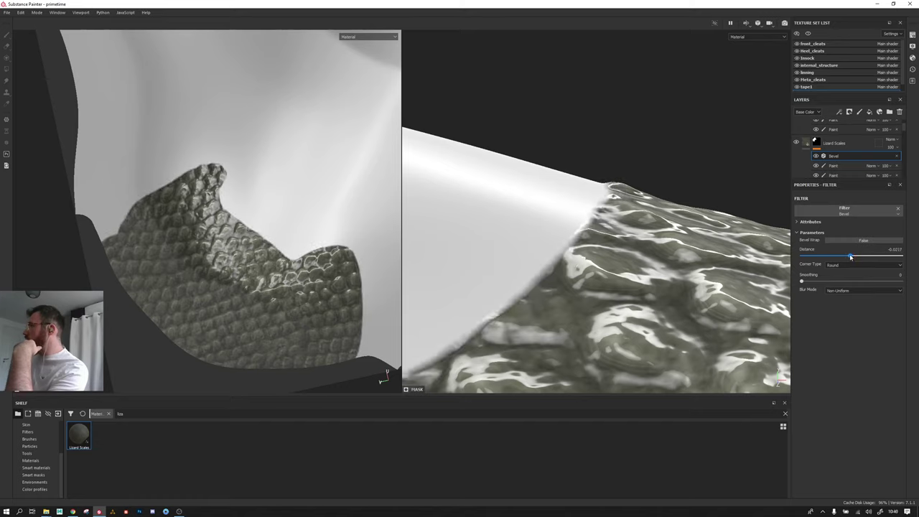
left_click_drag(811, 280, 811, 280)
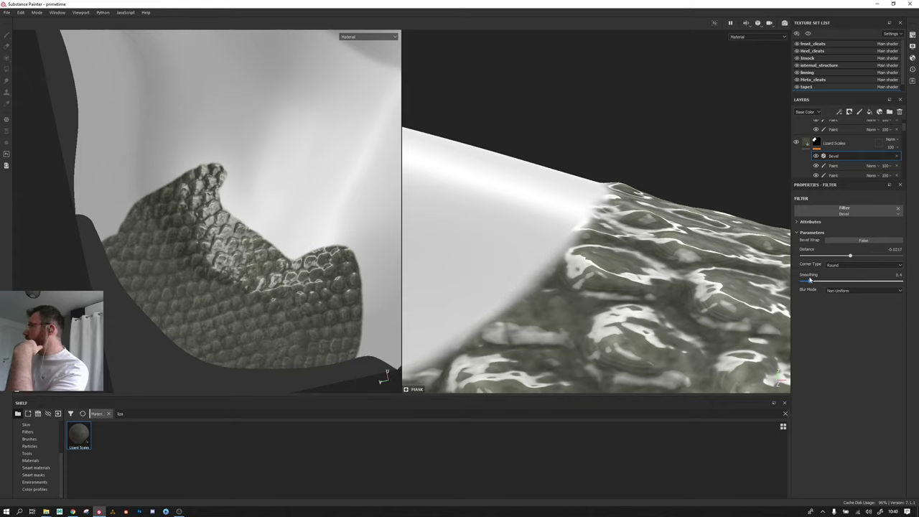
scroll(707, 290, "down", 5)
mouse_move(707, 290)
left_mouse_down("alt")
mouse_move(636, 327)
mouse_move(553, 236)
mouse_move(583, 260)
left_mouse_up("alt")
scroll(553, 236, "up", 5)
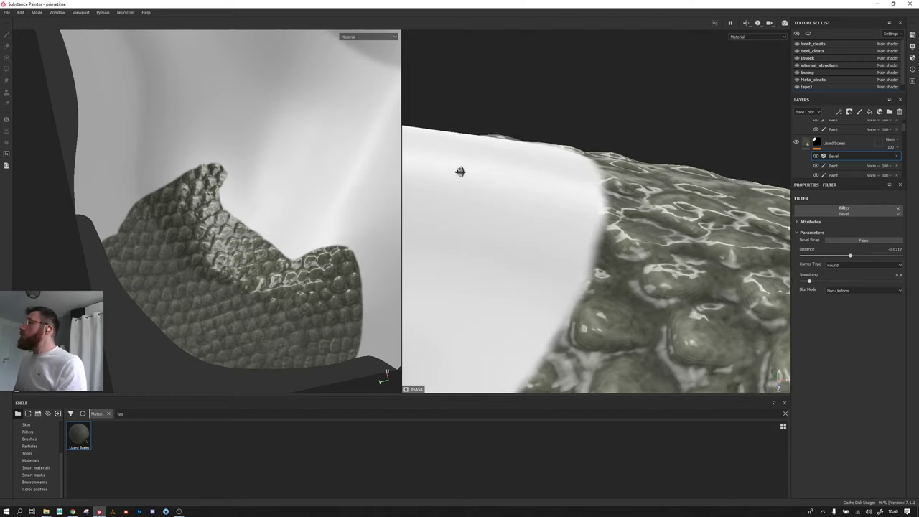
scroll(582, 260, "down", 2)
scroll(564, 273, "down", 2)
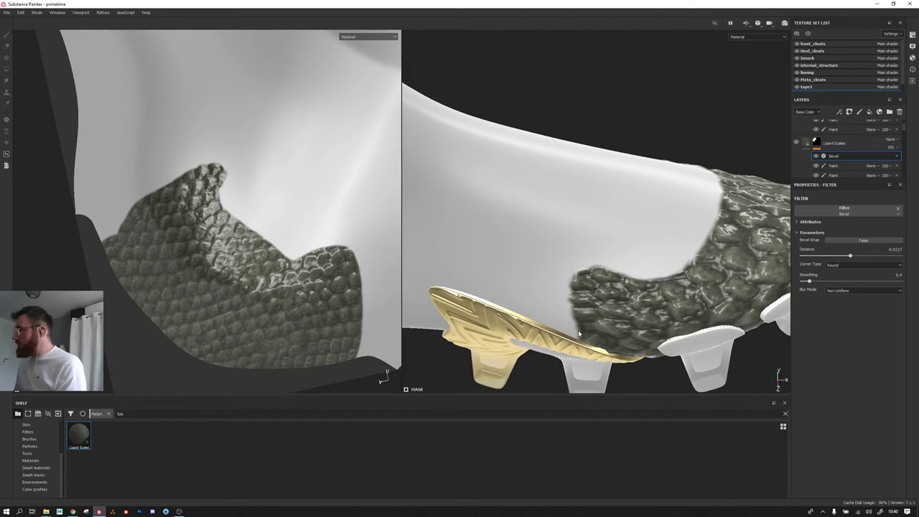
mouse_move(724, 180)
left_mouse_down("alt")
mouse_move(663, 175)
mouse_move(695, 234)
mouse_move(572, 279)
mouse_move(612, 193)
mouse_move(551, 250)
left_mouse_up("alt")
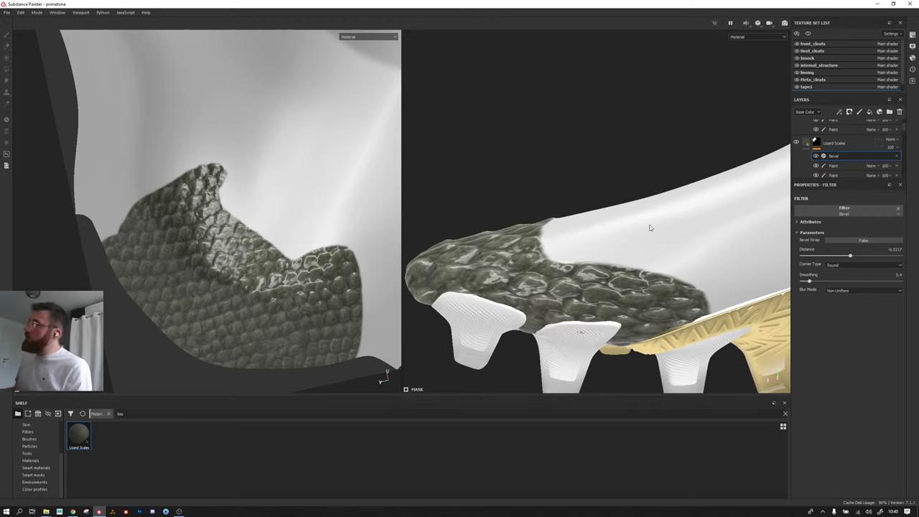
Step: Compare the ripstop layer, then show Synthetic Knit Fabric Cross and Folder 1
scroll(855, 152, "down", 5)
scroll(839, 156, "down", 3)
scroll(808, 162, "down", 3)
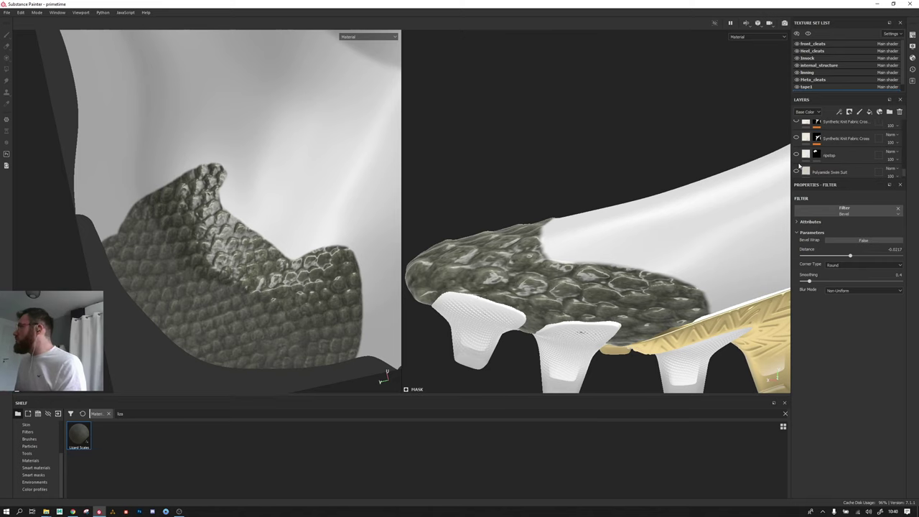
left_click(796, 149)
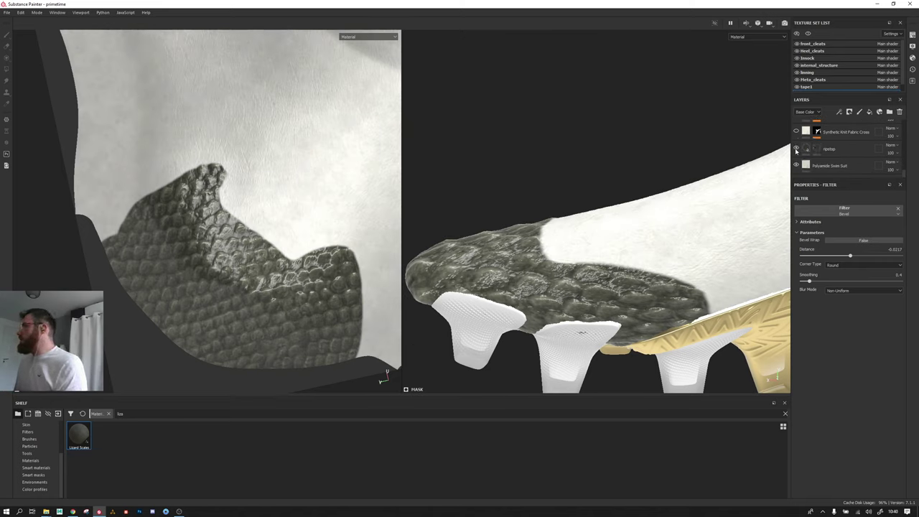
left_click(796, 149)
scroll(797, 154, "up", 1)
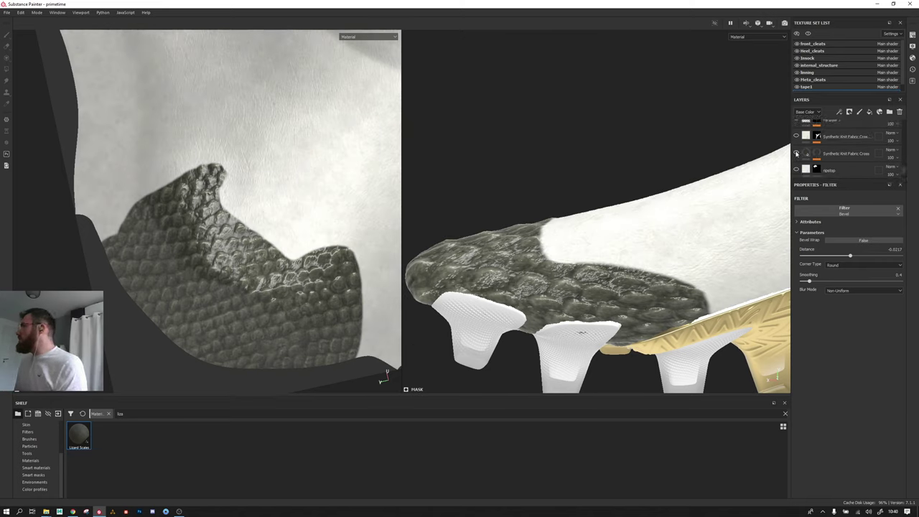
left_click(796, 153)
scroll(796, 151, "up", 1)
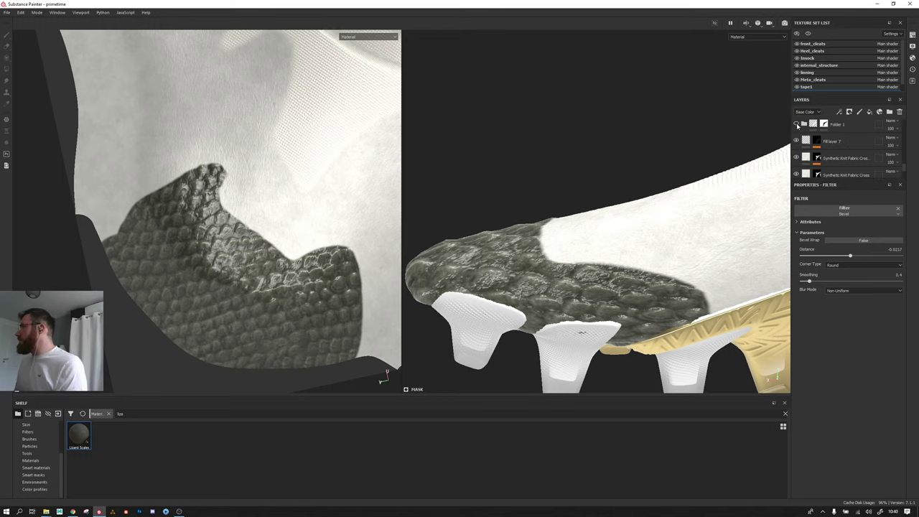
scroll(797, 126, "up", 1)
left_click(796, 146)
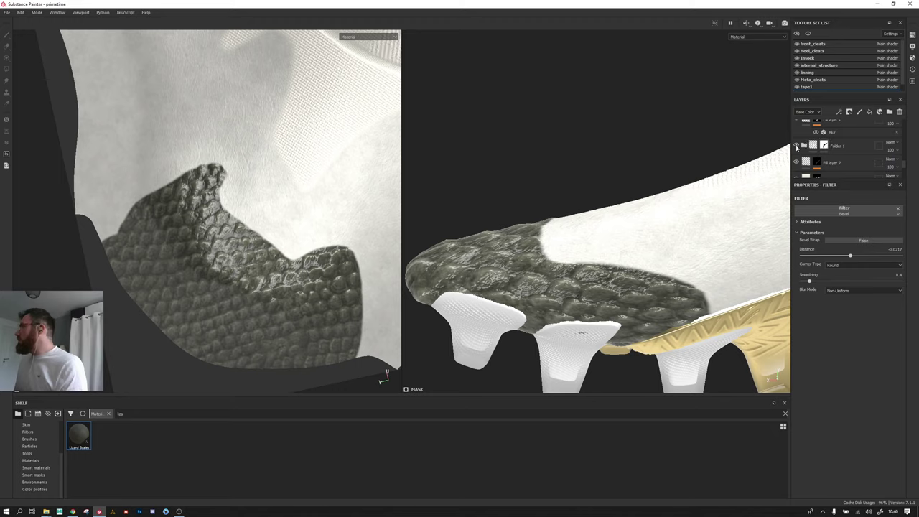
Step: Show the gold tape strip and Fill layer 4, testing then hiding the hole patterns
scroll(795, 148, "up", 1)
scroll(795, 142, "up", 2)
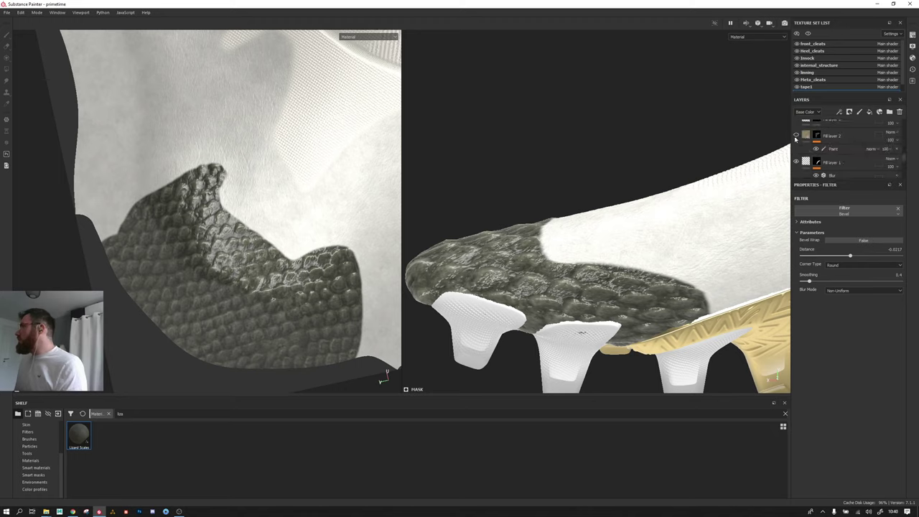
left_click(795, 136)
scroll(795, 139, "up", 1)
left_click(796, 123)
scroll(797, 140, "up", 1)
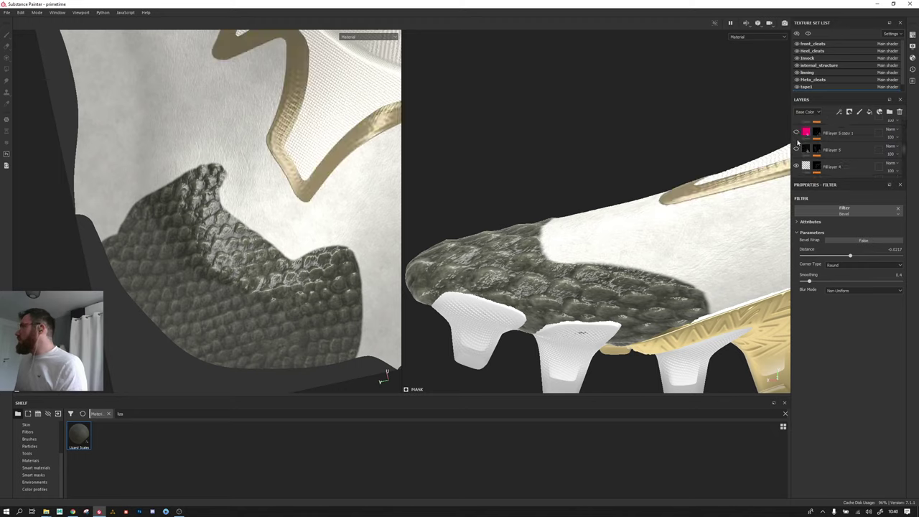
left_click(796, 149)
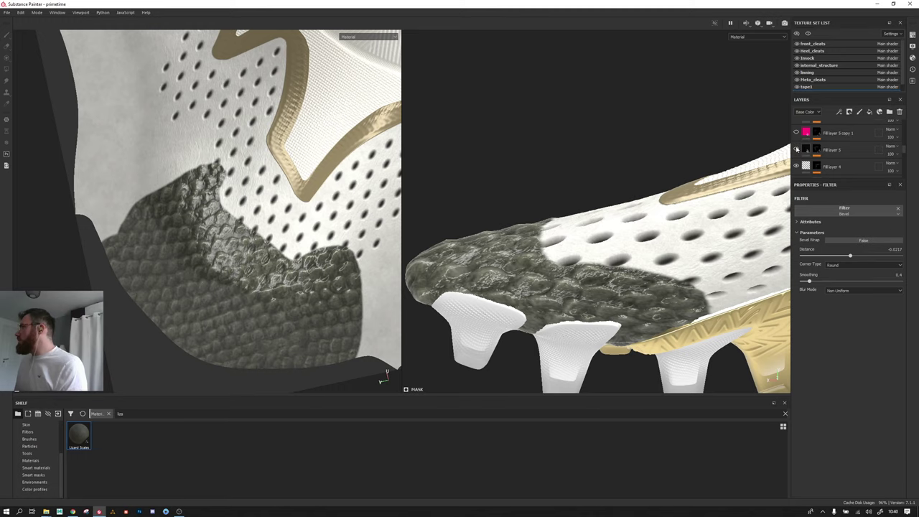
left_click(795, 133)
left_click(796, 133)
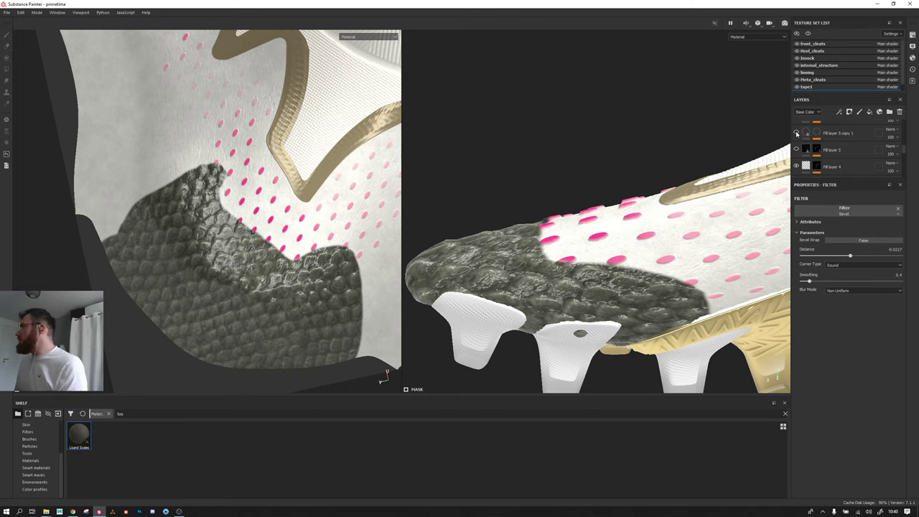
left_click(795, 132)
Step: Show the wavy embossed pattern and inspect the white upper under rotated lighting
scroll(796, 140, "up", 1)
scroll(798, 143, "up", 1)
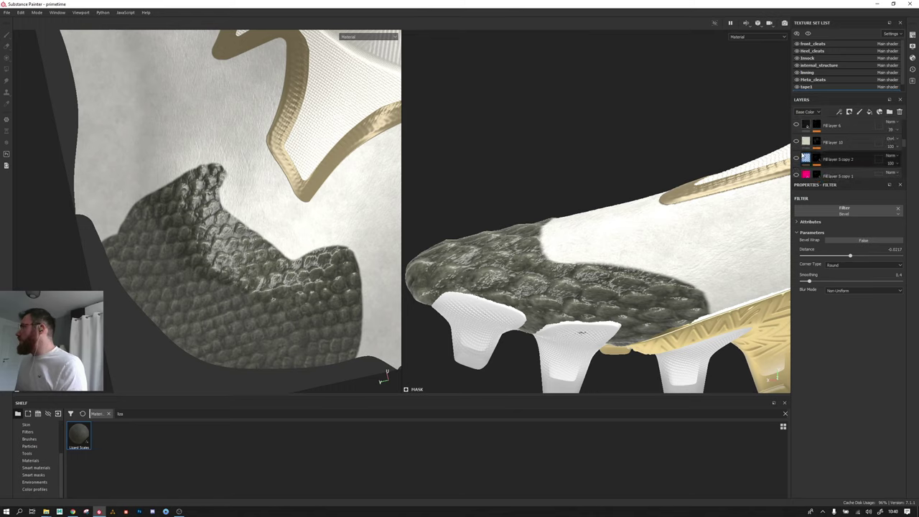
left_click(796, 142)
scroll(797, 144, "up", 1)
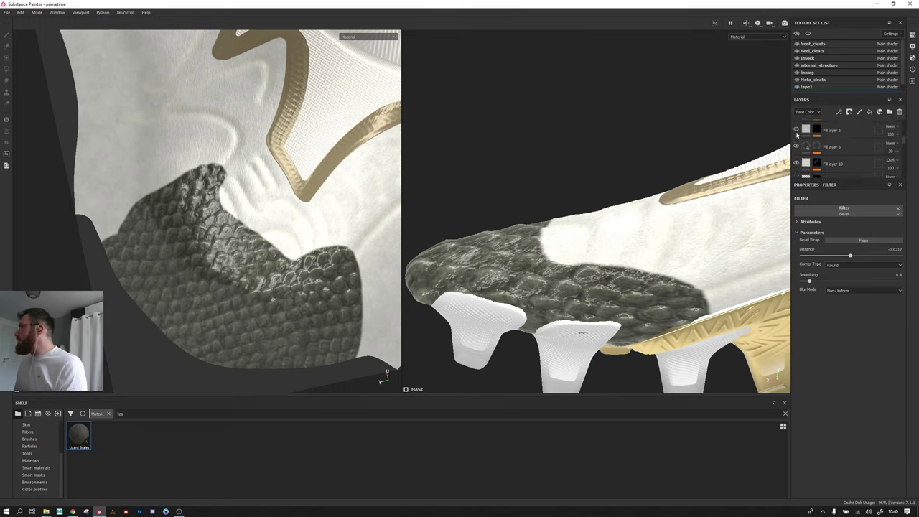
scroll(646, 230, "down", 2)
scroll(654, 210, "up", 5)
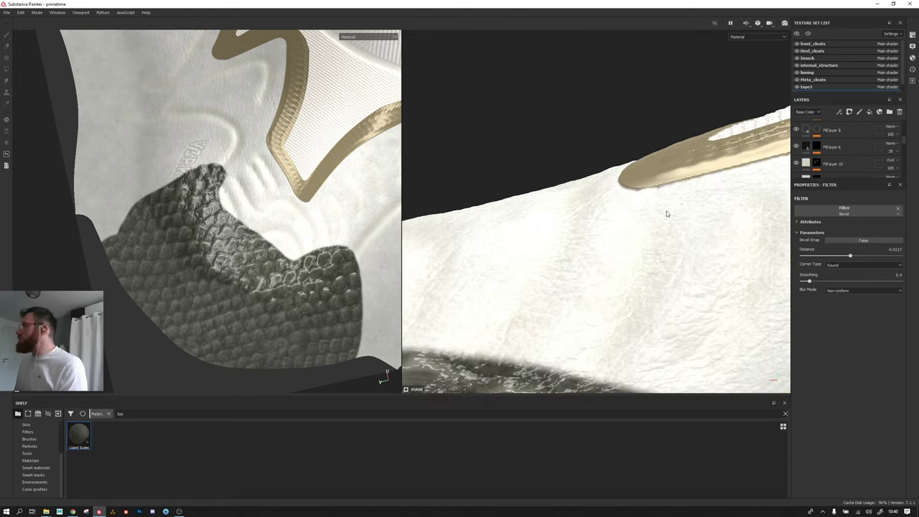
mouse_move(655, 211)
left_mouse_down("alt")
mouse_move(602, 302)
mouse_move(629, 219)
left_mouse_up("alt")
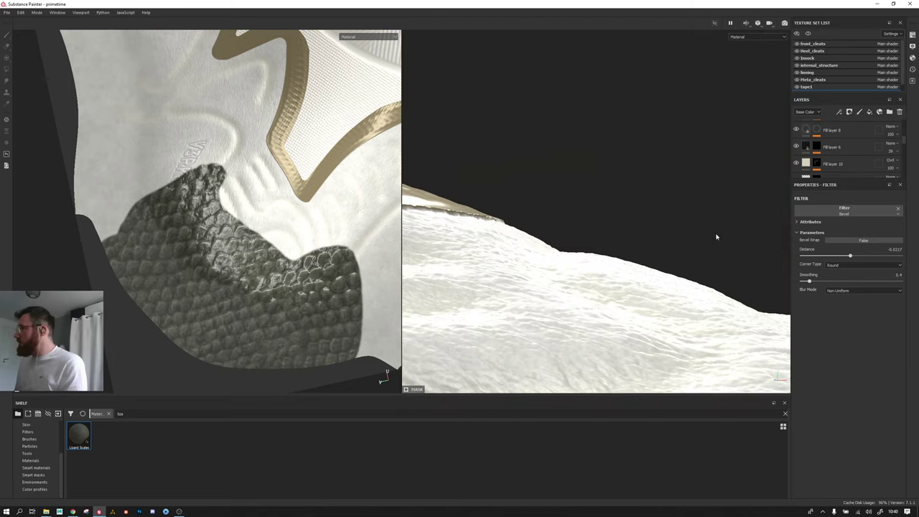
right_click_drag(629, 219, 488, 238, "shift")
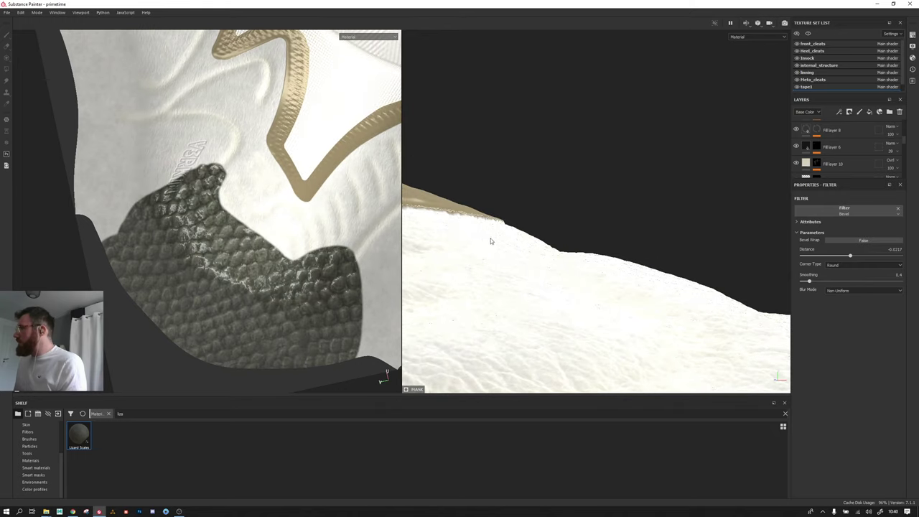
mouse_move(488, 237)
left_mouse_down("alt")
mouse_move(582, 326)
mouse_move(692, 185)
left_mouse_up("alt")
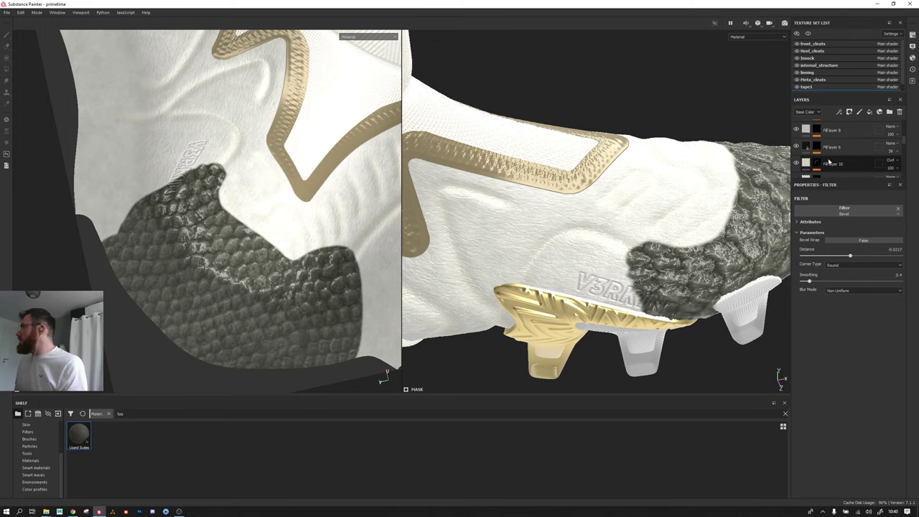
Step: Show the printed label text on the collar and inspect it up close
scroll(797, 147, "up", 2)
left_click(796, 156)
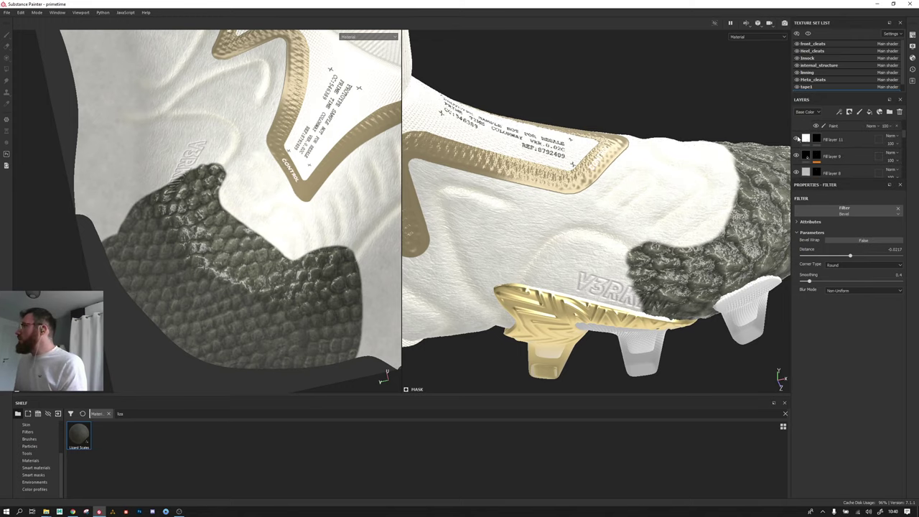
mouse_move(639, 125)
left_mouse_down("alt")
mouse_move(615, 125)
mouse_move(653, 140)
mouse_move(610, 256)
left_mouse_up("alt")
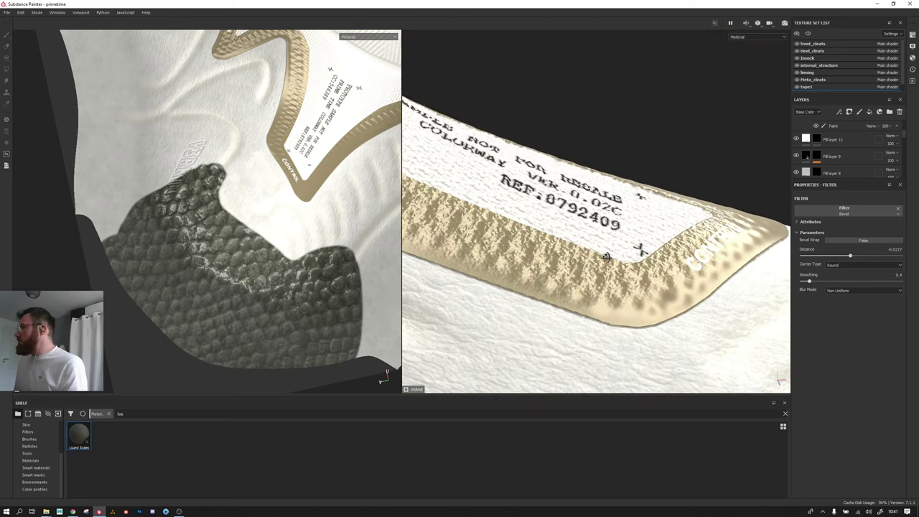
mouse_move(618, 324)
left_mouse_down("alt")
mouse_move(643, 221)
mouse_move(646, 227)
left_mouse_up("alt")
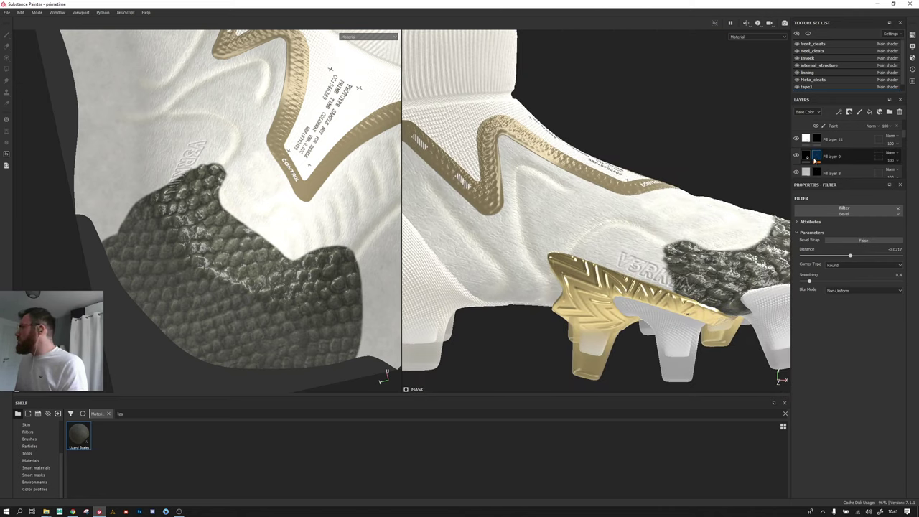
scroll(808, 152, "up", 3)
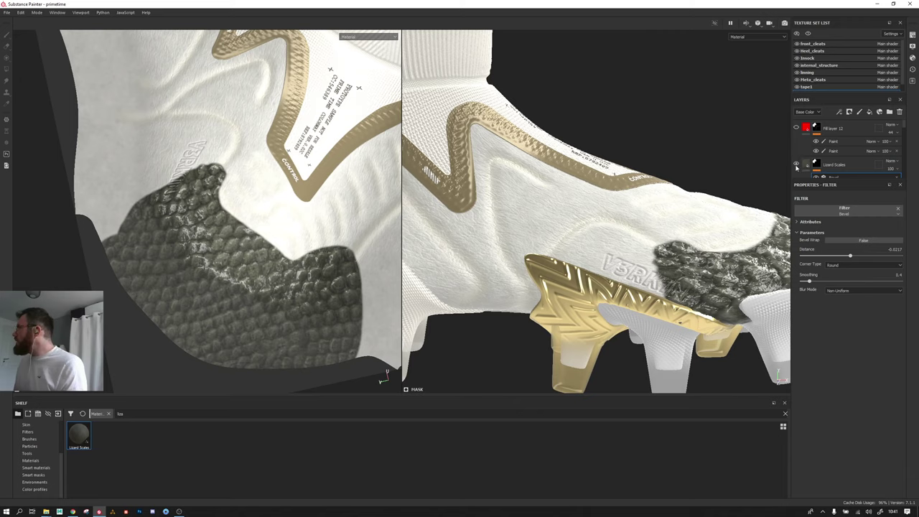
scroll(795, 166, "down", 2)
Step: Toggle the printed label text layer and zoom in on the lizard-scale toe
left_click(794, 162)
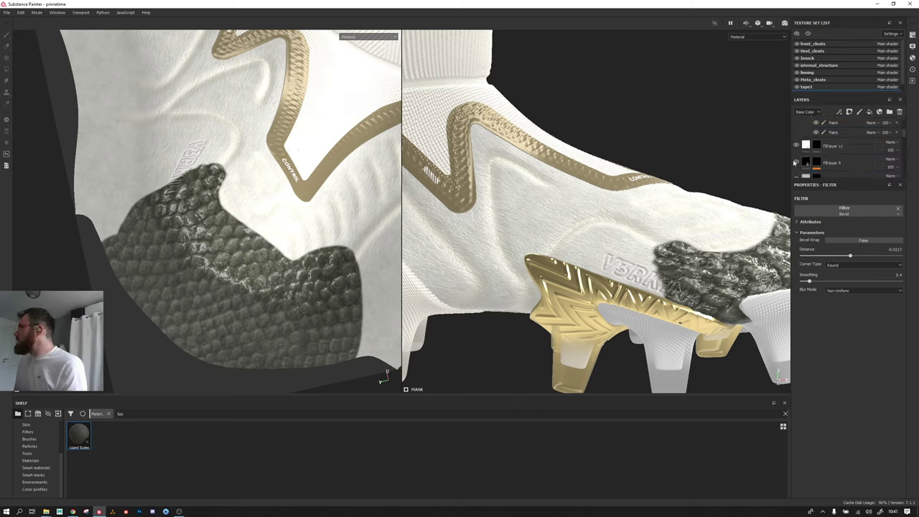
left_click(795, 162)
scroll(795, 161, "down", 1)
left_click(795, 158)
scroll(797, 158, "up", 3)
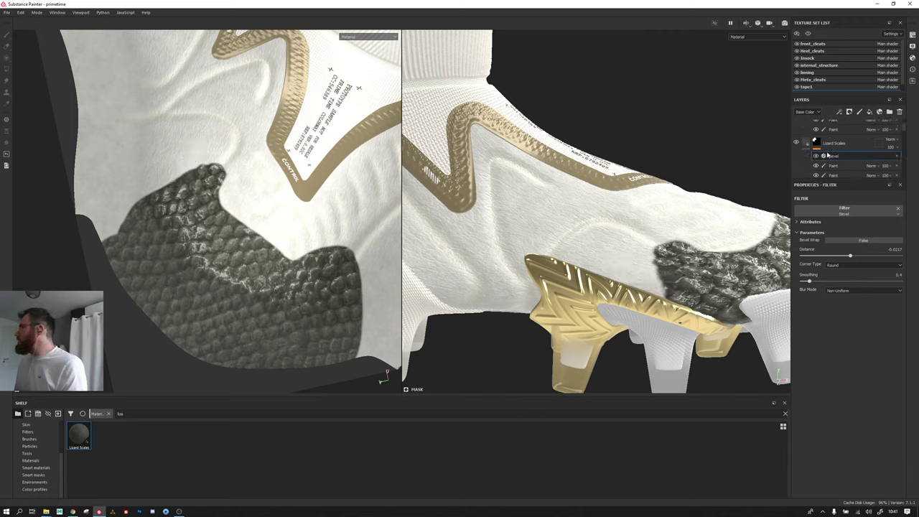
scroll(821, 142, "down", 1)
mouse_move(545, 237)
left_mouse_down("alt")
mouse_move(607, 283)
mouse_move(618, 212)
left_mouse_up("alt")
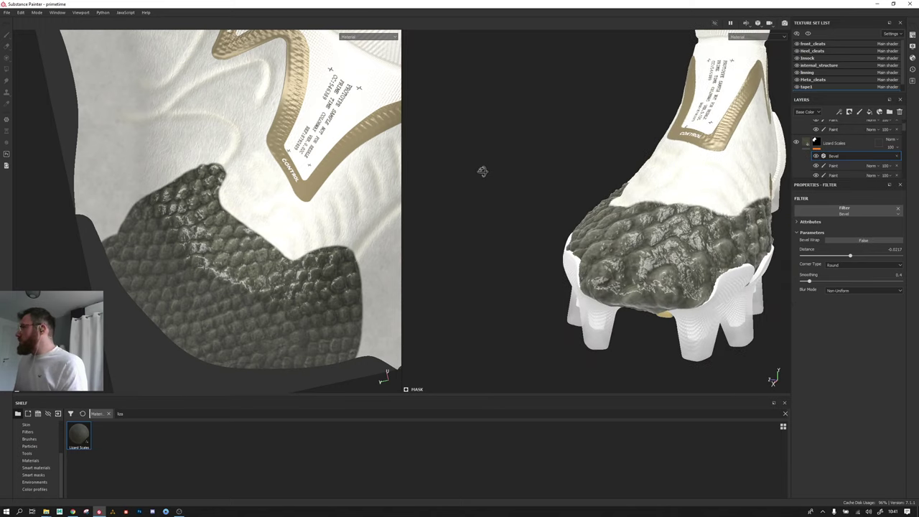
scroll(617, 212, "up", 5)
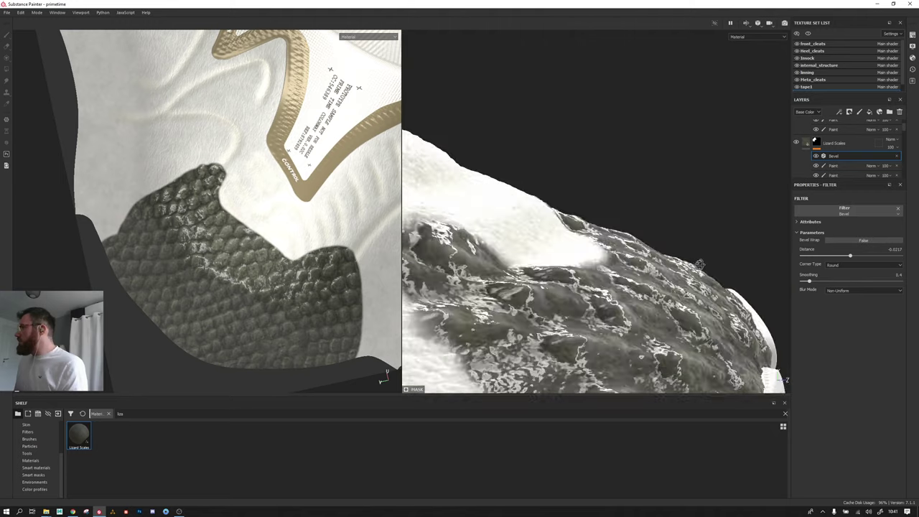
left_click_drag(590, 228, 577, 318, "alt")
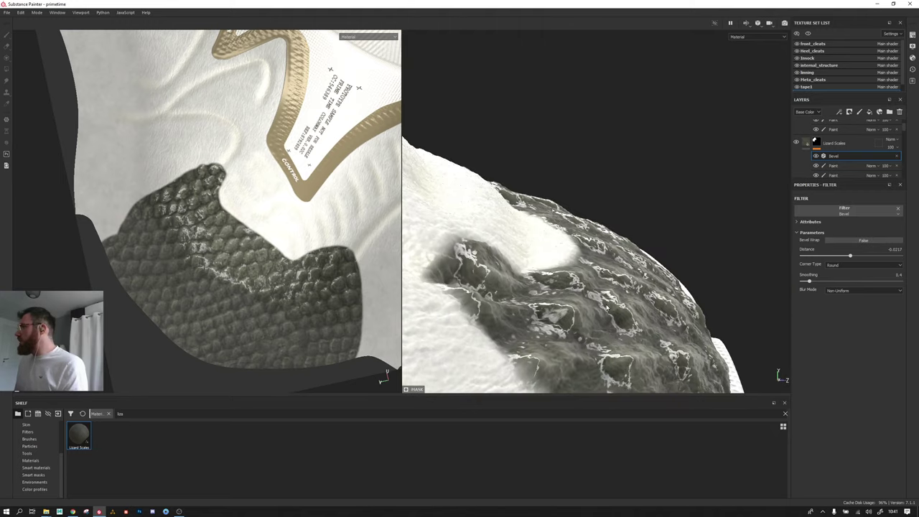
Step: Set Lizard Scales' blend mode to Normal in both the Height and Normal channels
left_click(807, 112)
left_click(802, 136)
left_click(890, 139)
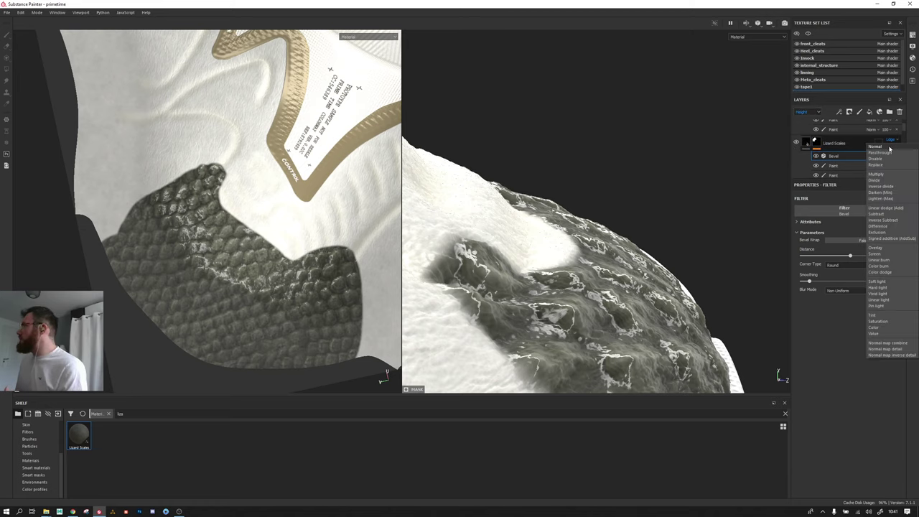
left_click(889, 147)
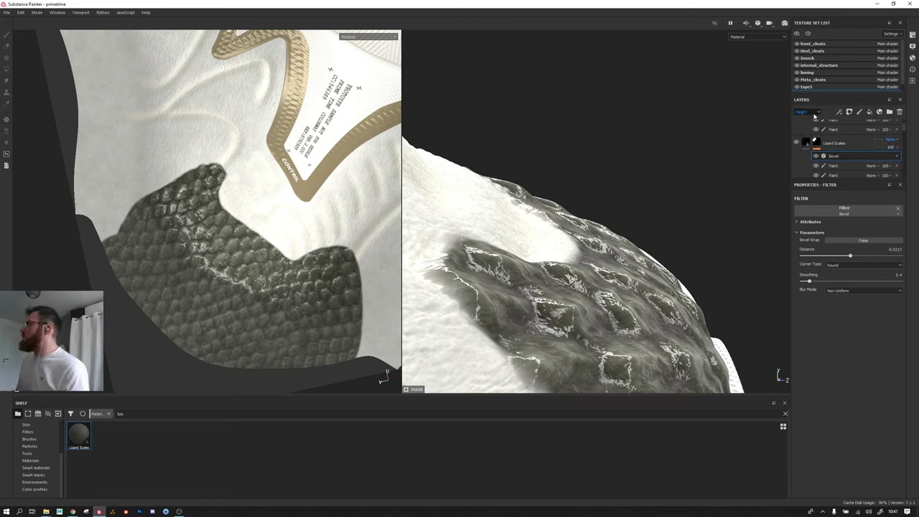
left_click(807, 112)
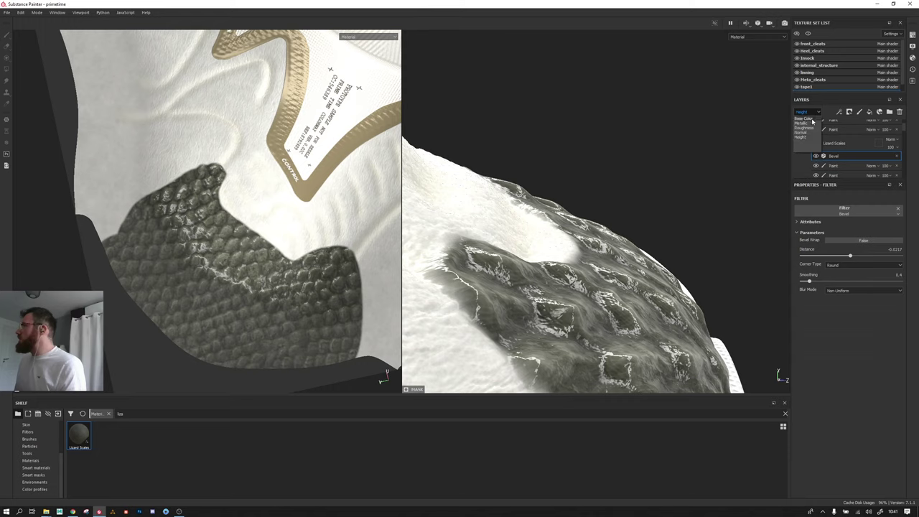
left_click(809, 132)
left_click(890, 139)
left_click(889, 148)
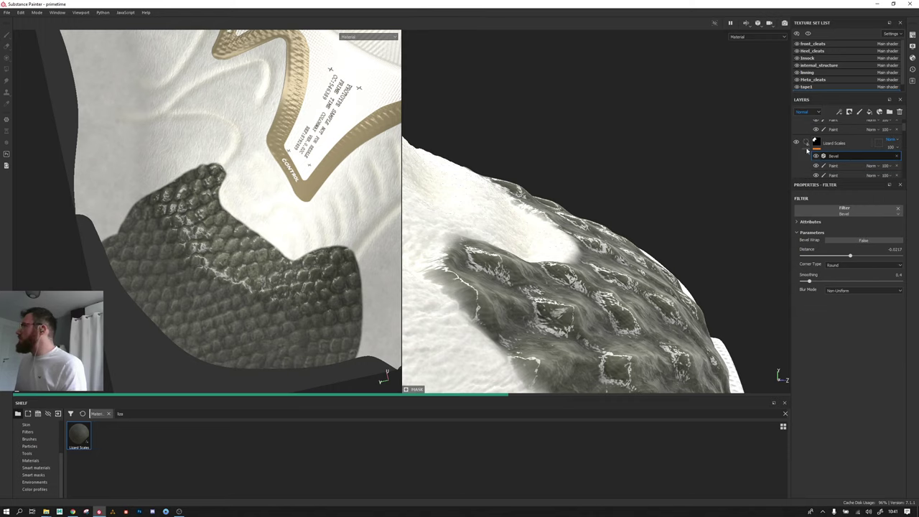
left_click(805, 142)
Step: Preview the boot in Height and Normal viewport modes, then return to Material
left_click_drag(625, 248, 574, 284, "alt")
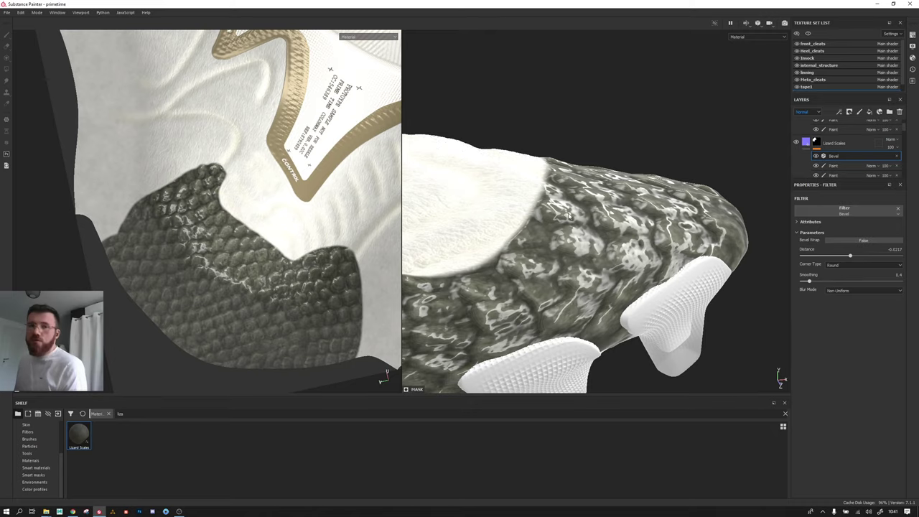
left_click(752, 37)
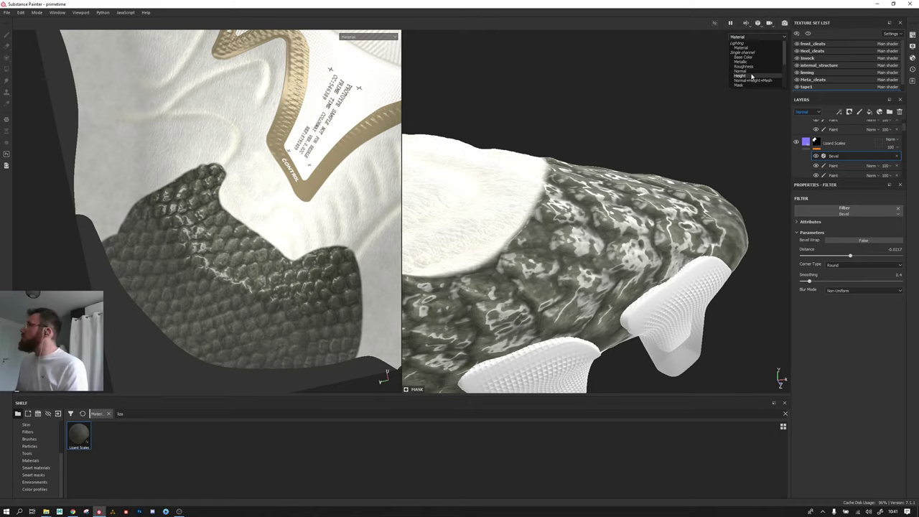
left_click(741, 46)
left_click_drag(585, 191, 524, 244, "alt")
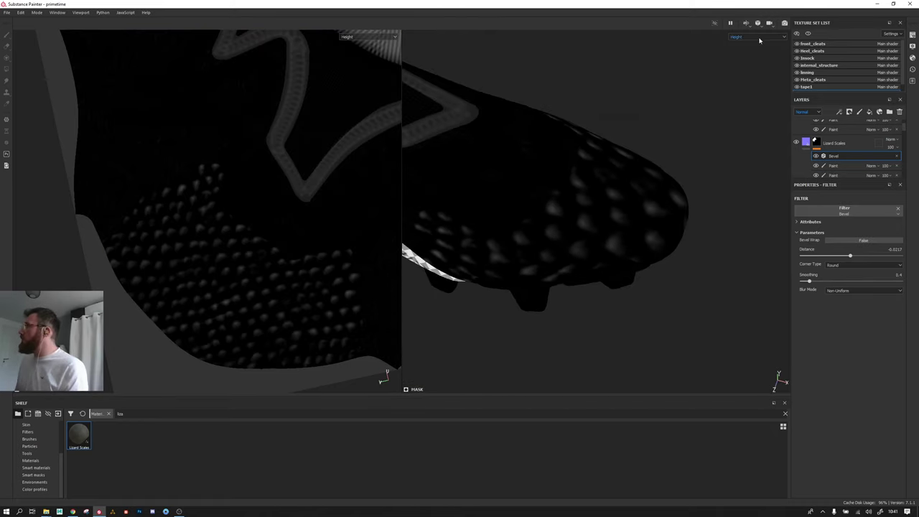
left_click(752, 36)
left_click(752, 43)
left_click(752, 38)
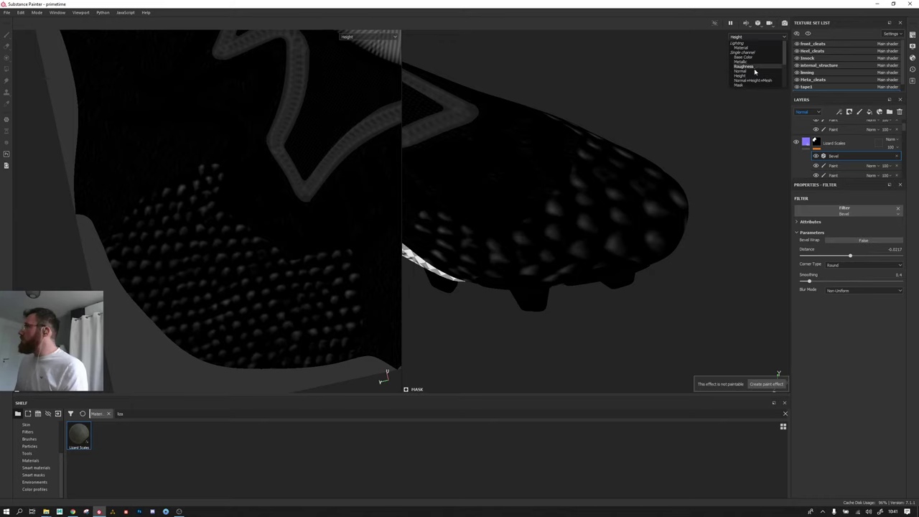
left_click(743, 50)
mouse_move(576, 177)
left_mouse_down("alt")
mouse_move(370, 127)
mouse_move(687, 109)
left_mouse_up("alt")
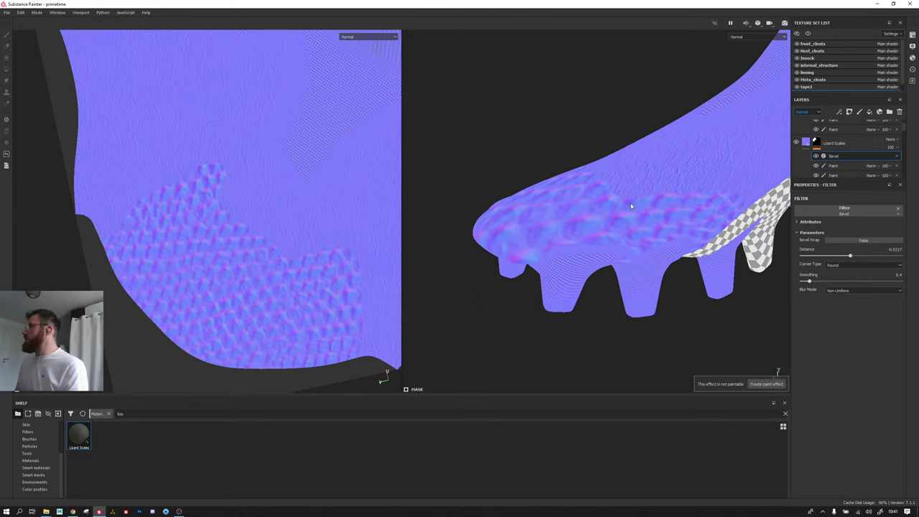
left_click(766, 39)
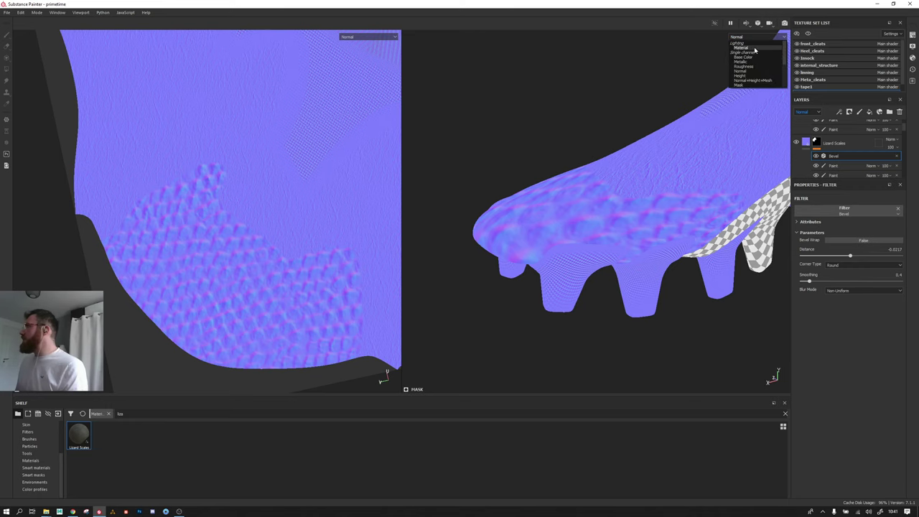
left_click(739, 43)
mouse_move(544, 150)
left_mouse_down("alt")
mouse_move(755, 205)
mouse_move(709, 194)
left_mouse_up("alt")
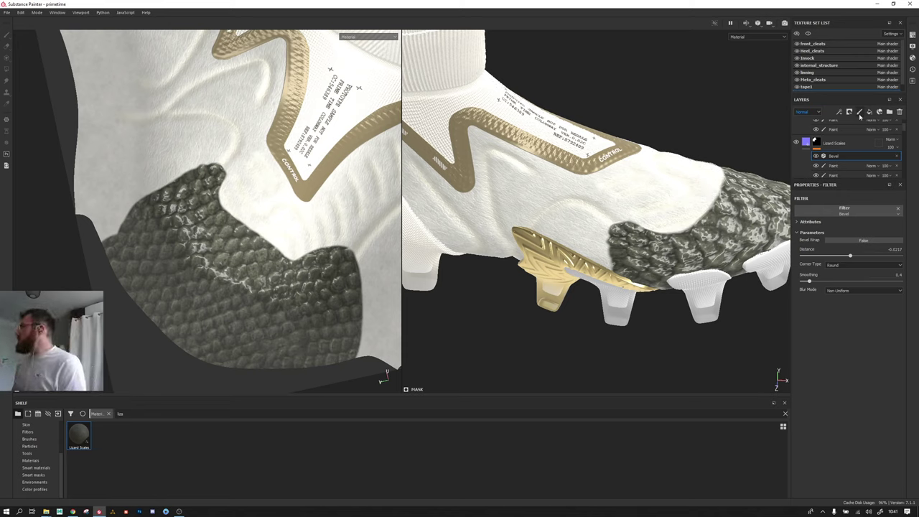
Step: Replace Fill layer 12 with a new black fill layer hidden by a black mask
scroll(826, 143, "up", 2)
left_click(804, 130)
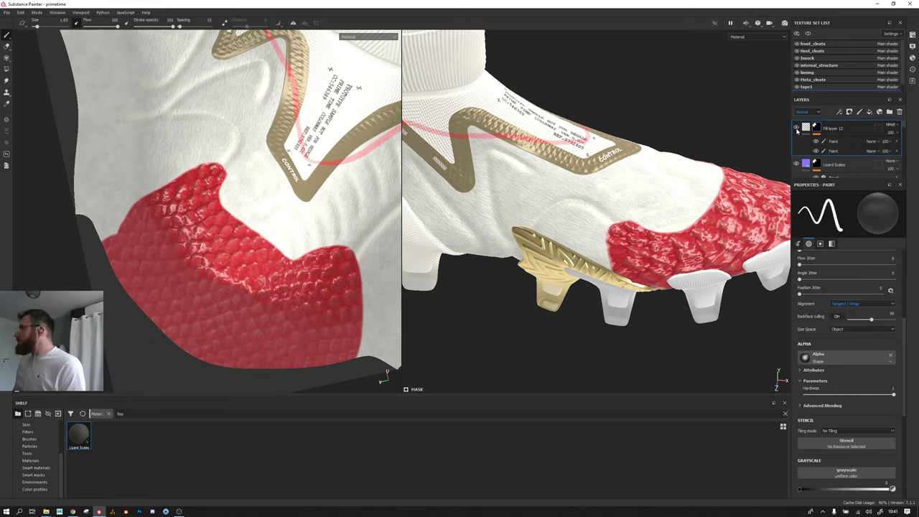
left_click(898, 112)
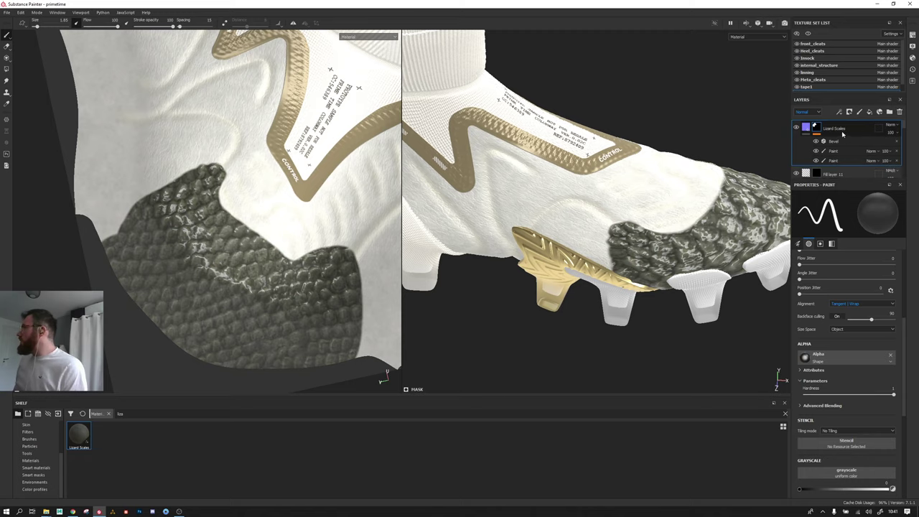
left_click(869, 113)
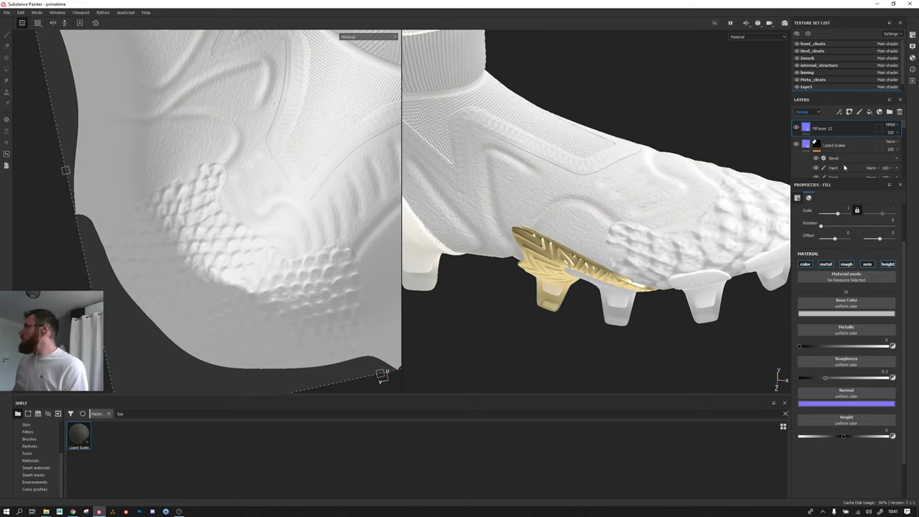
left_click(824, 314)
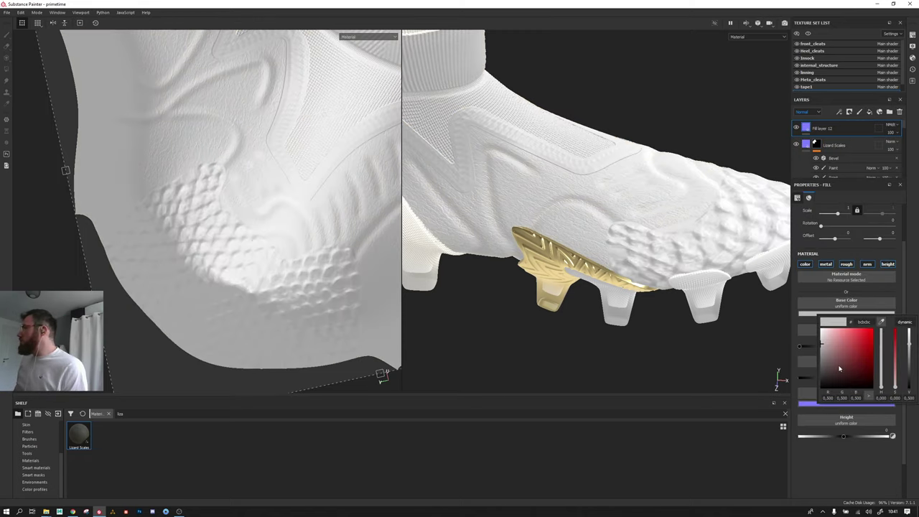
mouse_move(831, 358)
left_mouse_down()
mouse_move(823, 388)
mouse_move(886, 378)
left_mouse_up()
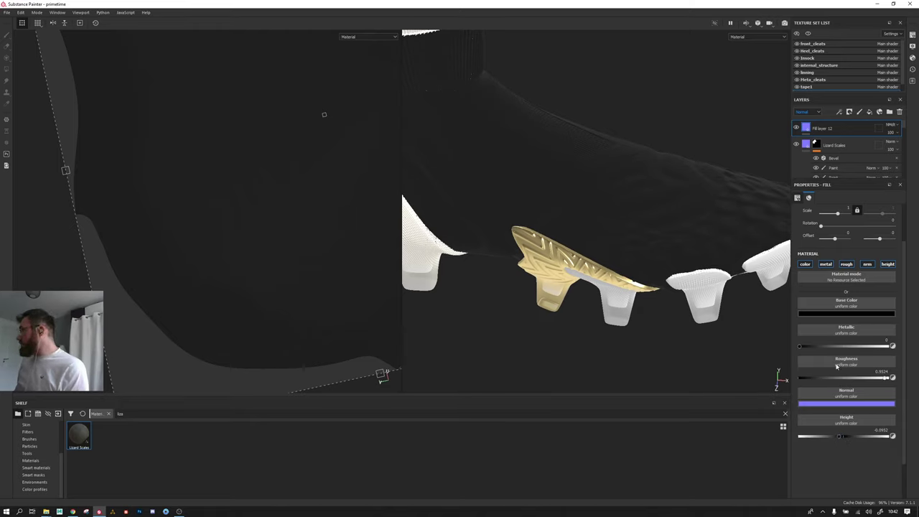
left_click(848, 112)
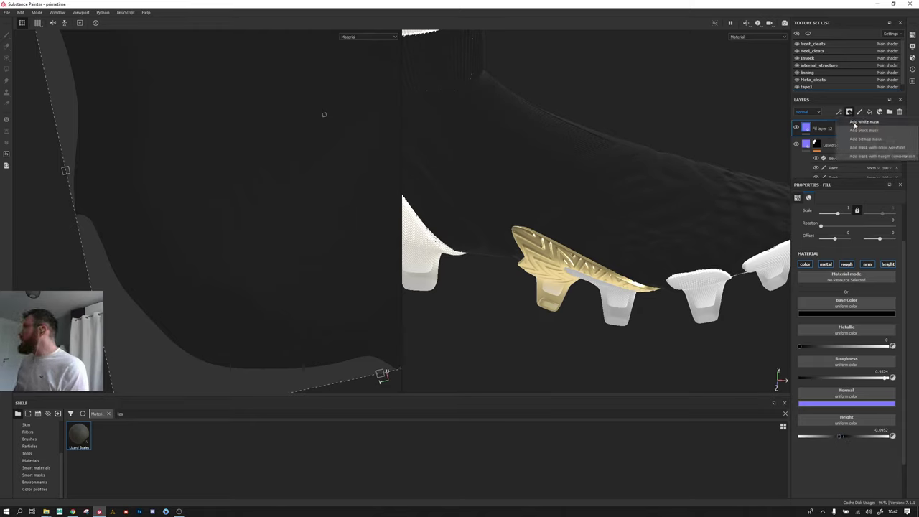
left_click(865, 133)
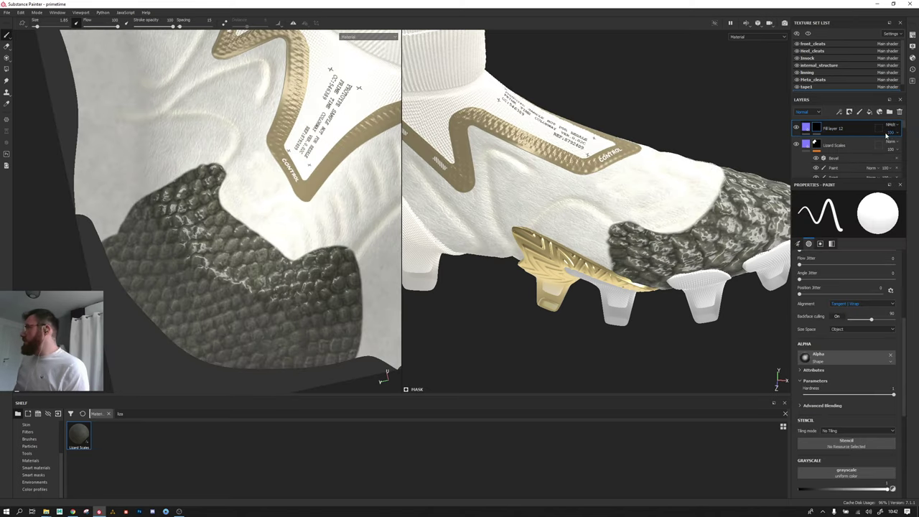
Step: Review Fill layer 12's blending in the Height and Base Color channels
left_click(890, 125)
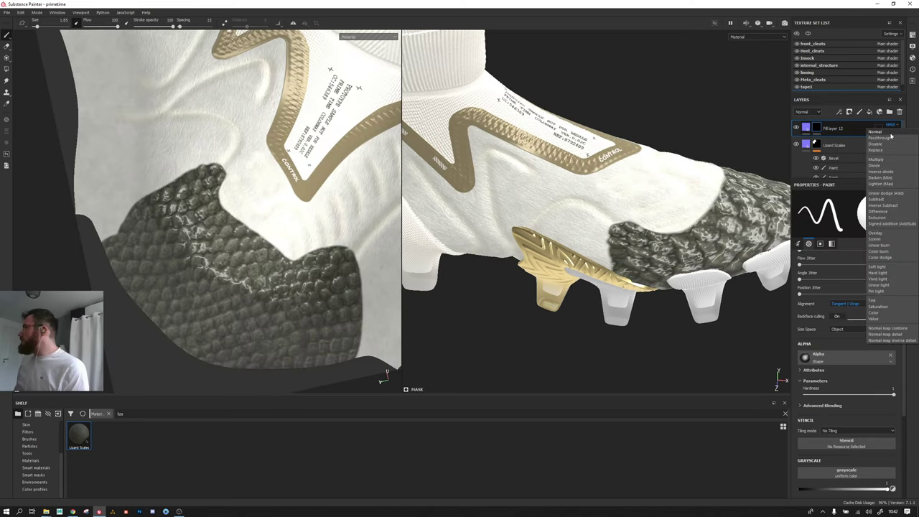
left_click(887, 134)
left_click(807, 112)
left_click(800, 136)
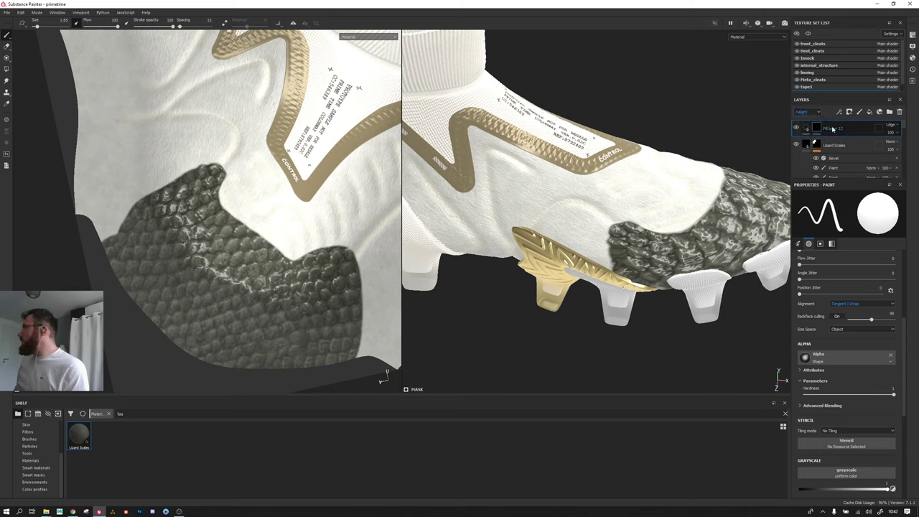
left_click(806, 112)
left_click(803, 118)
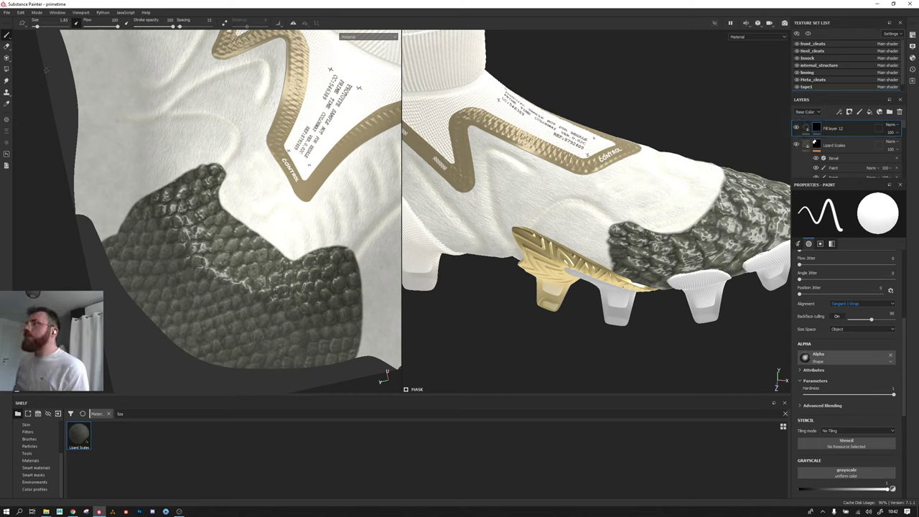
Step: Switch to the Basic Hard brush and shrink it to a thin size of 0.47
left_click(29, 438)
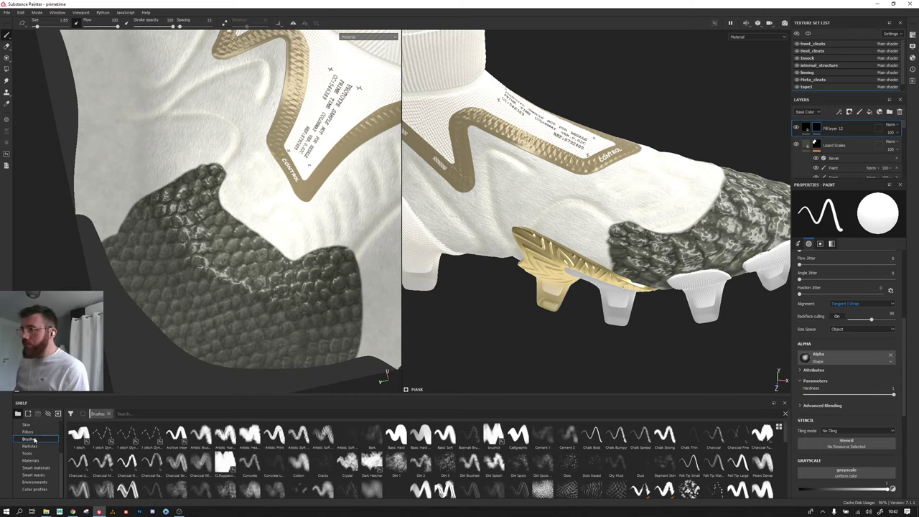
left_click(395, 434)
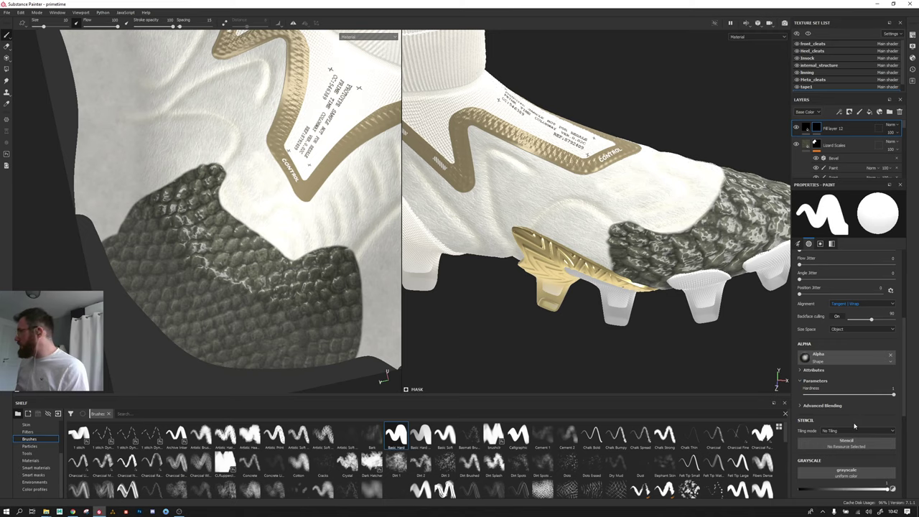
scroll(625, 208, "up", 2)
scroll(610, 218, "up", 4)
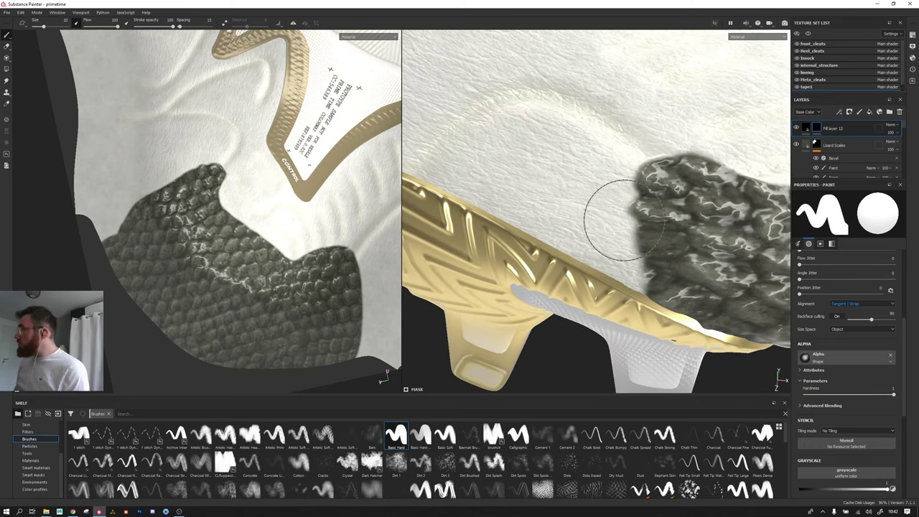
right_click_drag(625, 219, 623, 231, "ctrl")
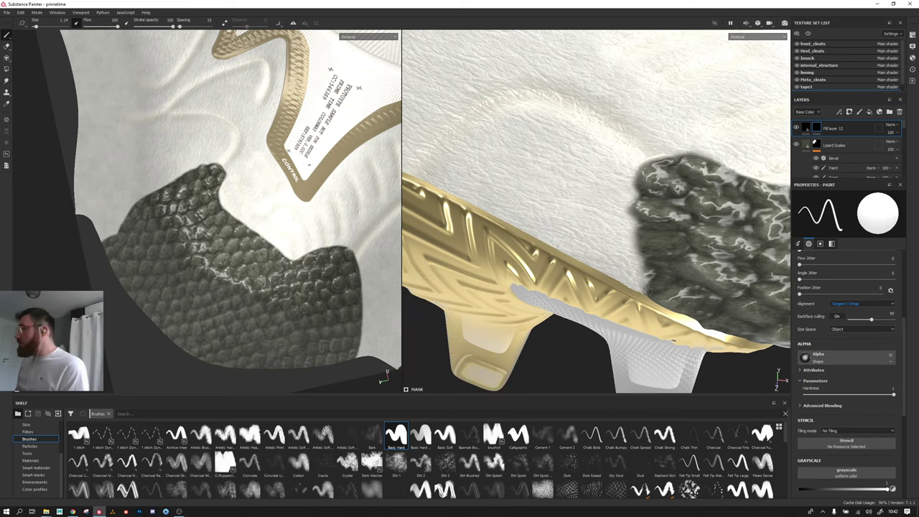
mouse_move(646, 291)
left_mouse_down("alt")
mouse_move(631, 251)
mouse_move(558, 308)
left_mouse_up("alt")
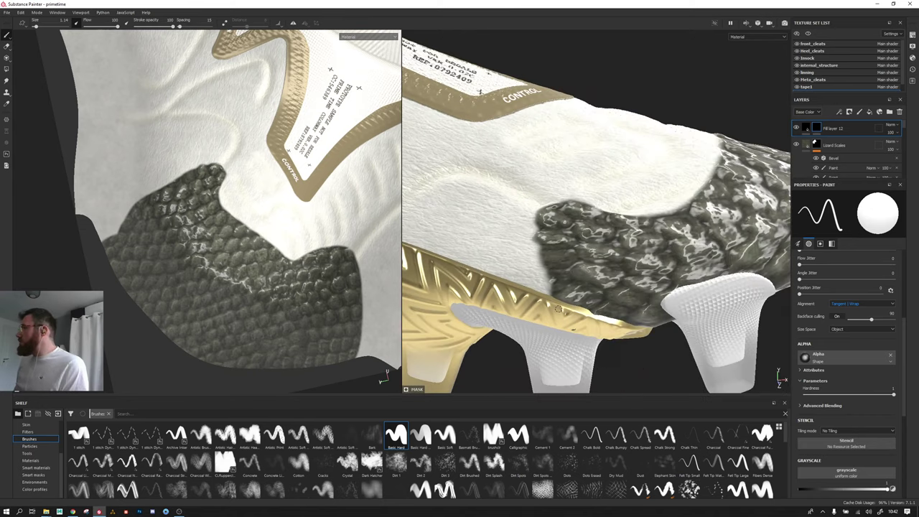
key("bracketleft")
key("bracketleft")
key("bracketleft")
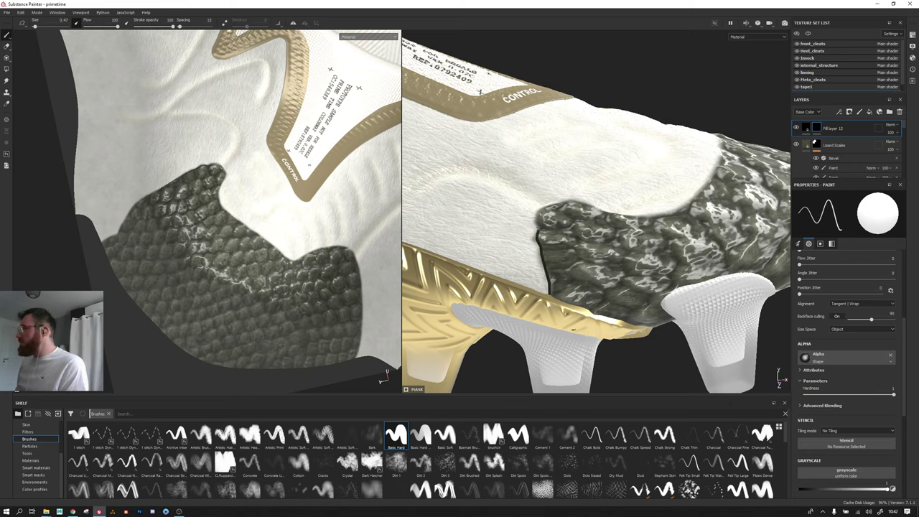
scroll(595, 211, "up", 5)
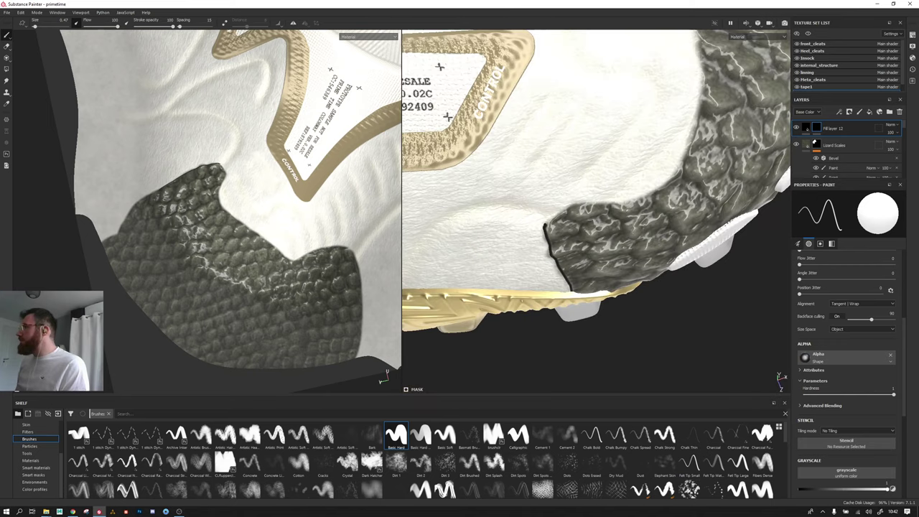
scroll(209, 159, "up", 3)
scroll(250, 179, "up", 2)
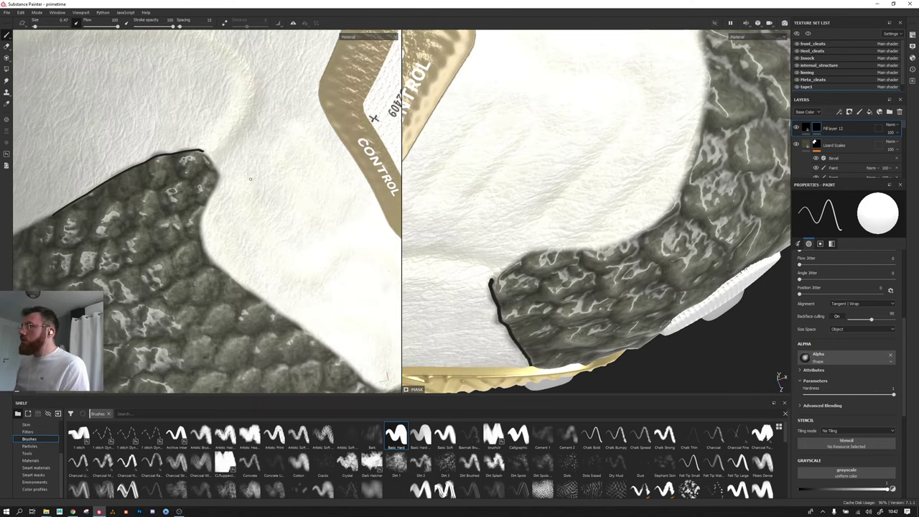
Step: With UV alignment and Texture size space, paint a black outline along the scale patch edge
left_click(861, 303)
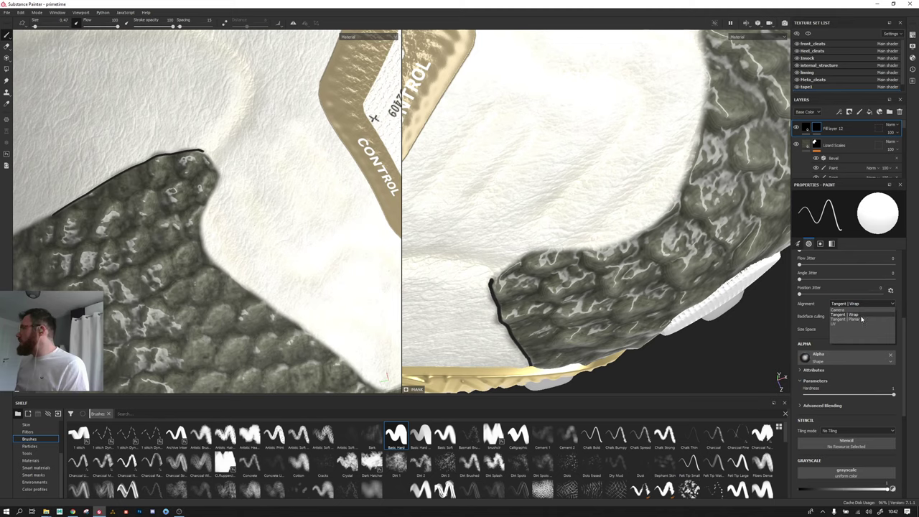
left_click(840, 323)
left_click(861, 328)
left_click(856, 345)
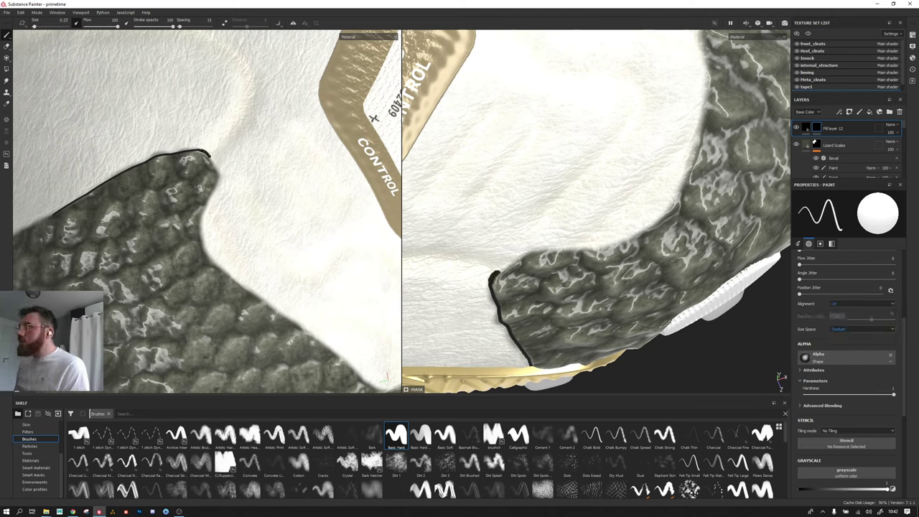
left_click_drag(553, 250, 582, 250)
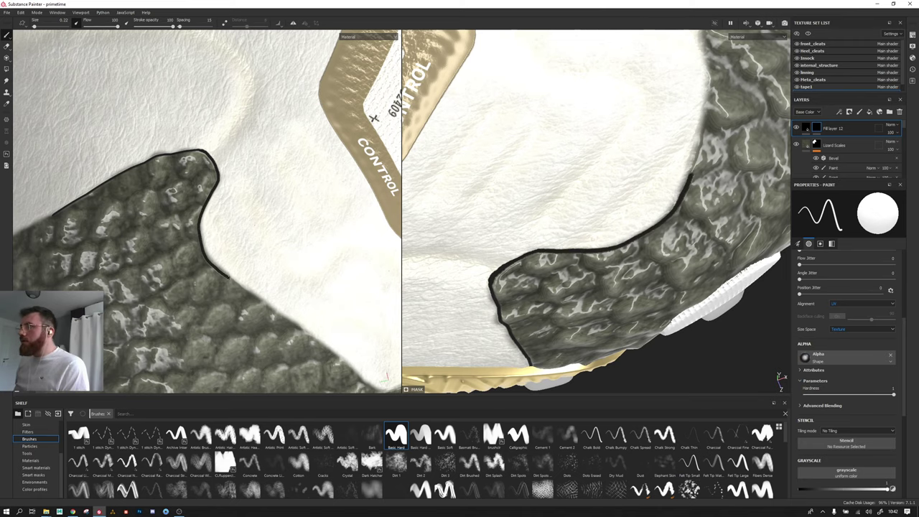
middle_click_drag(276, 304, 193, 237)
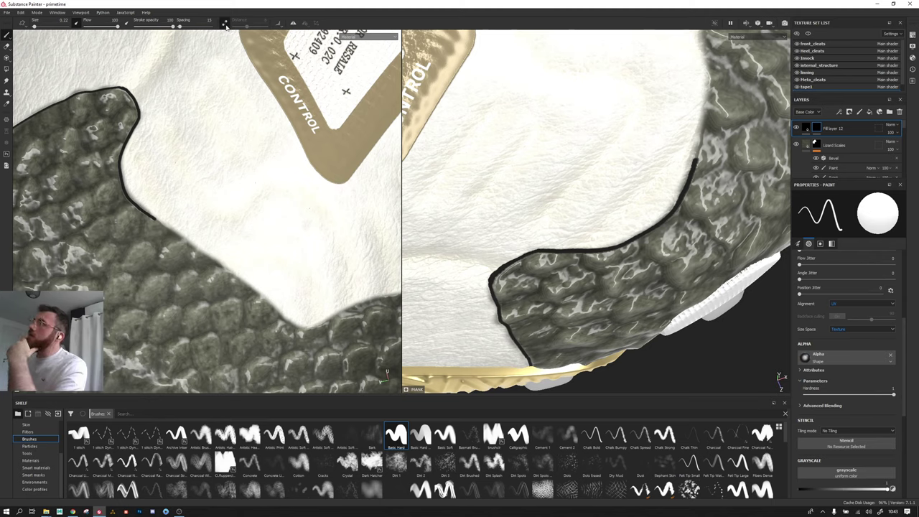
Step: Turn on lazy-mouse stroke smoothing with a distance of about 1.38
left_click_drag(234, 32, 228, 30)
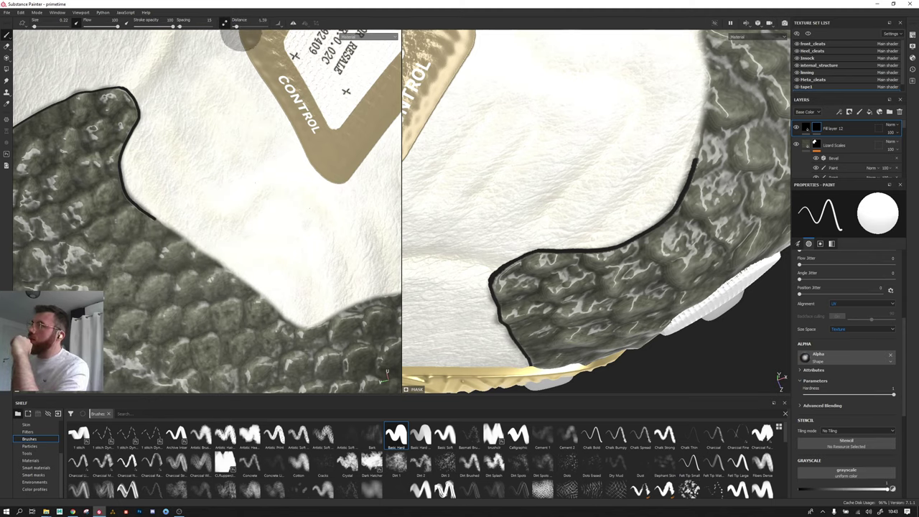
left_click(236, 28)
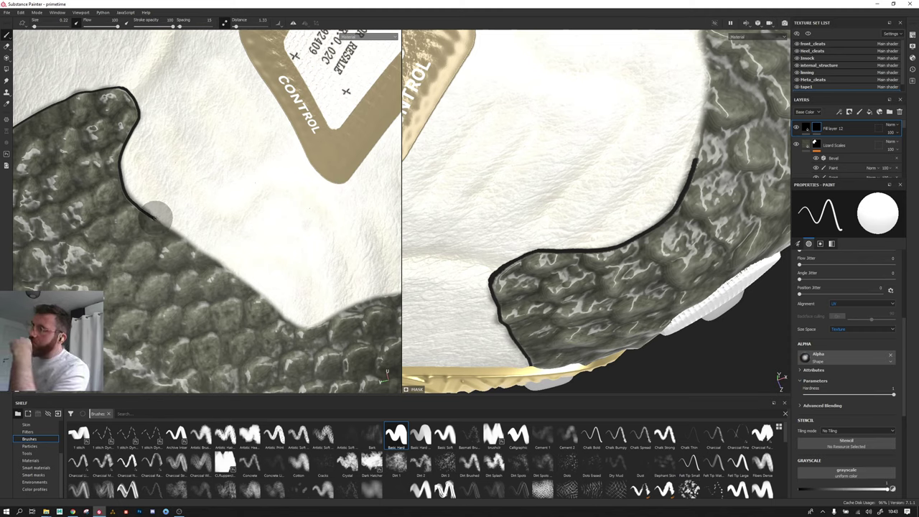
key("l")
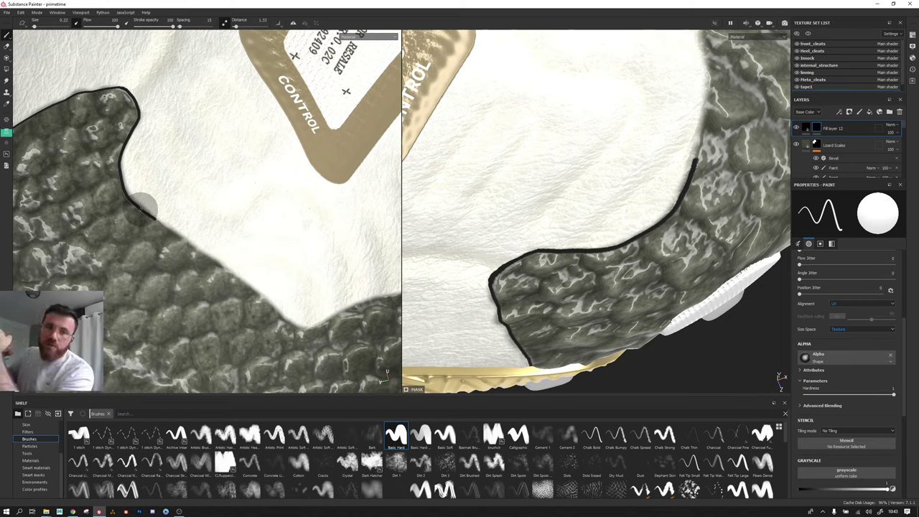
left_click(6, 131)
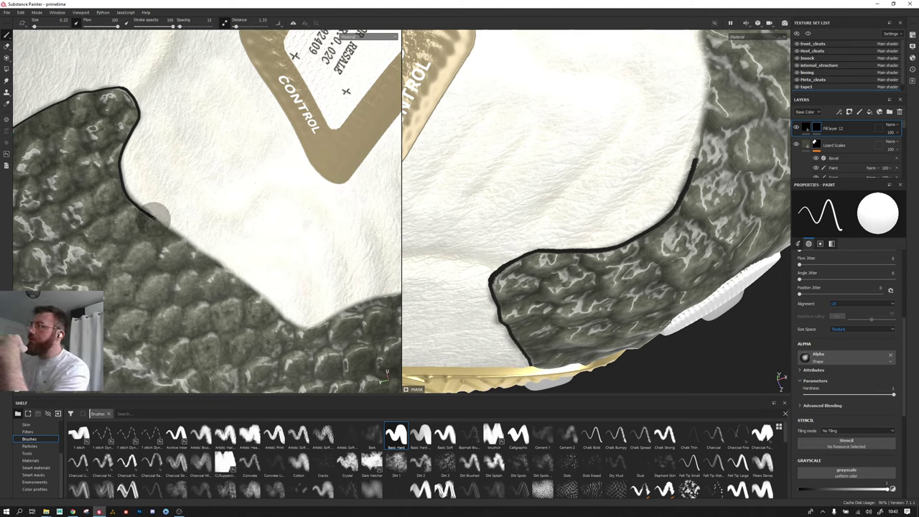
Step: Extend the black outline along the patch edge, then add an empty filter to the fill layer's mask
mouse_move(155, 217)
left_mouse_down()
mouse_move(304, 318)
mouse_move(391, 287)
left_mouse_up()
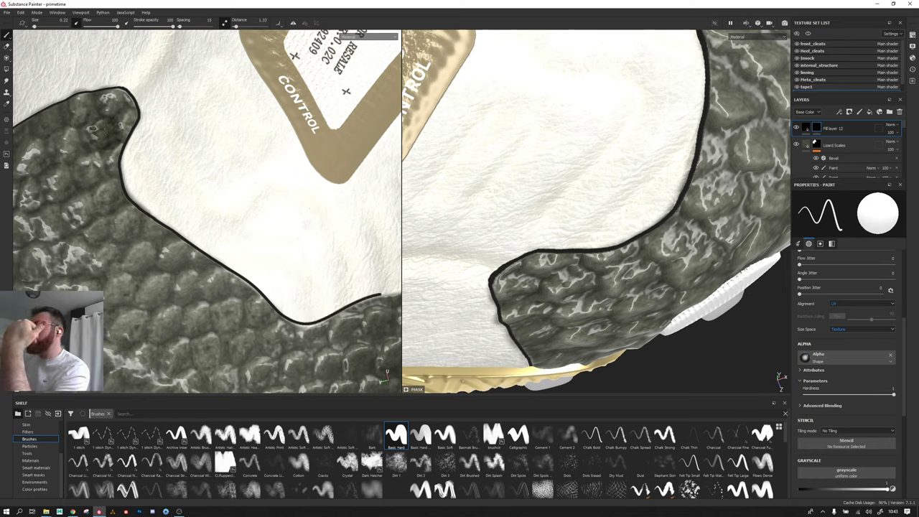
mouse_move(236, 194)
left_mouse_down("alt")
mouse_move(584, 211)
mouse_move(524, 137)
mouse_move(568, 196)
mouse_move(645, 180)
left_mouse_up("alt")
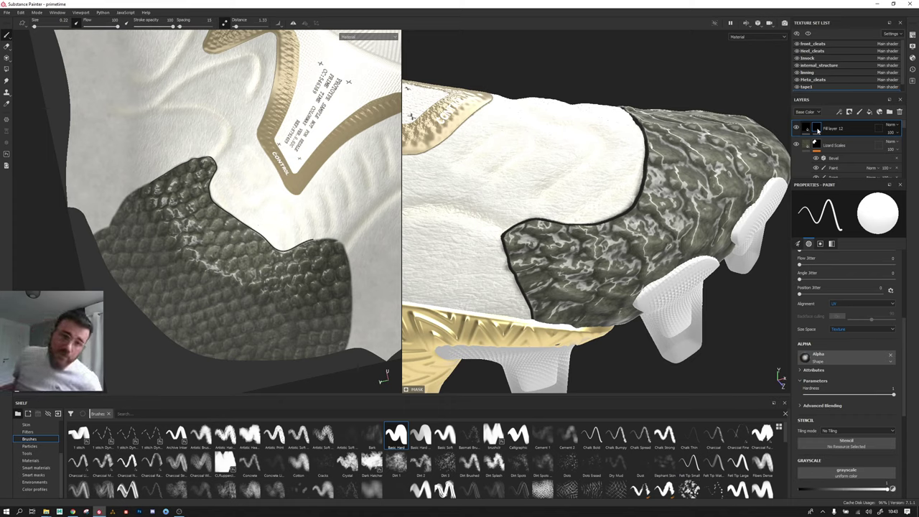
mouse_move(816, 128)
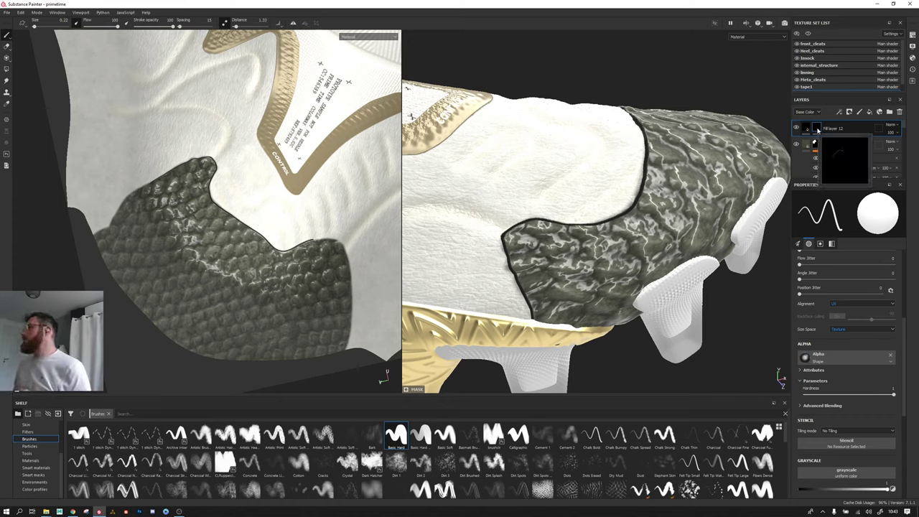
right_click(816, 130)
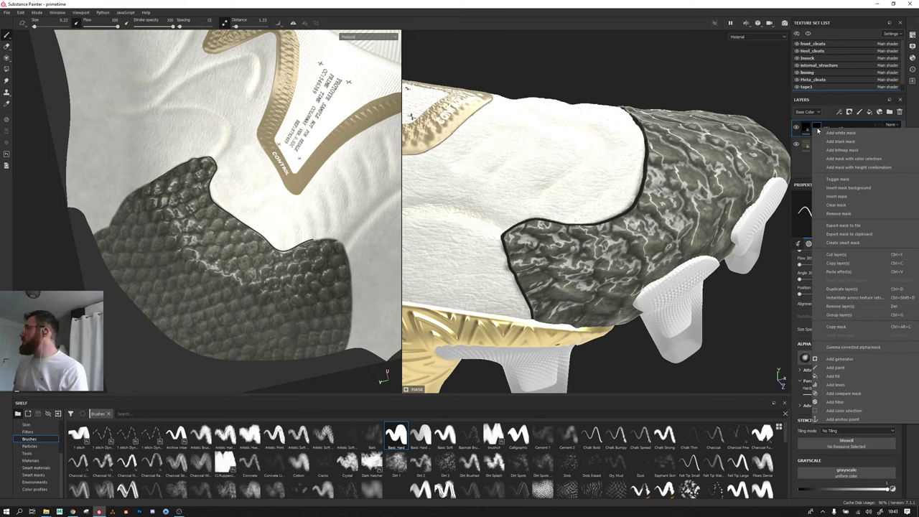
left_click(834, 402)
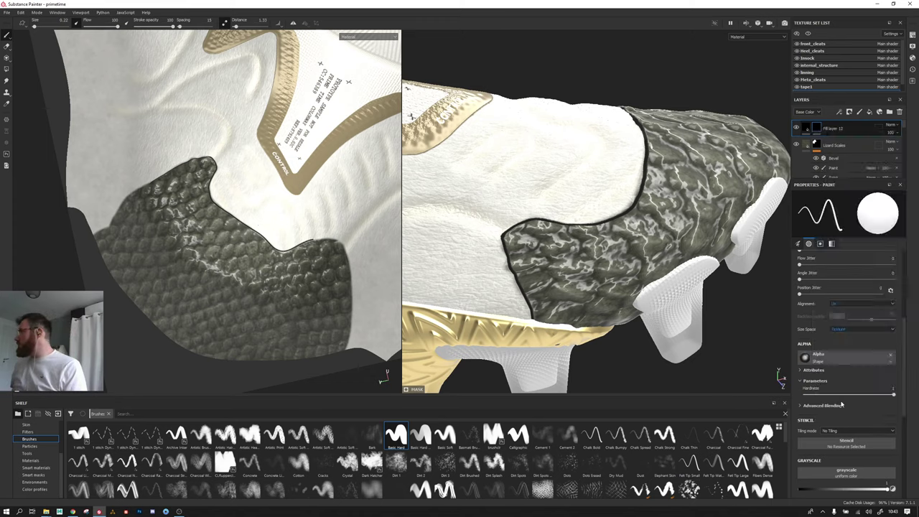
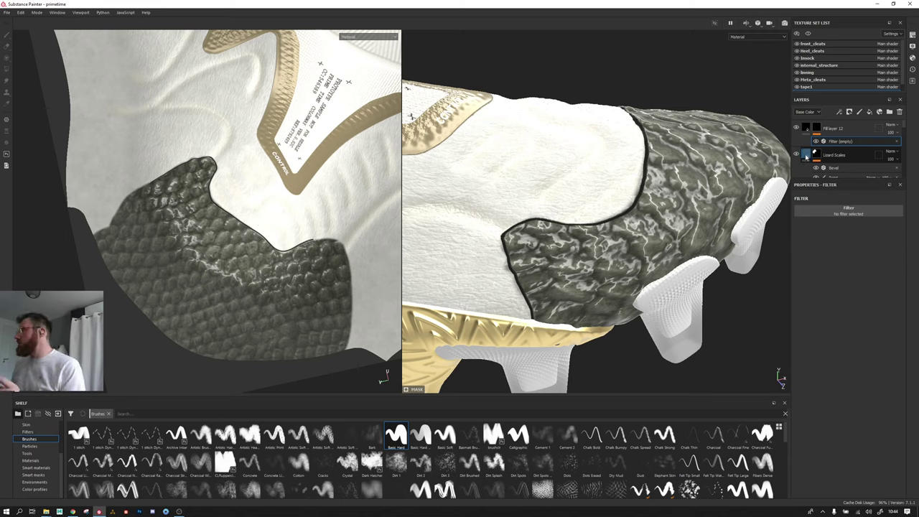
Step: Add a Blur filter to Fill layer 12 and raise its intensity to 0.81 to soften the panel outline
right_click(806, 155)
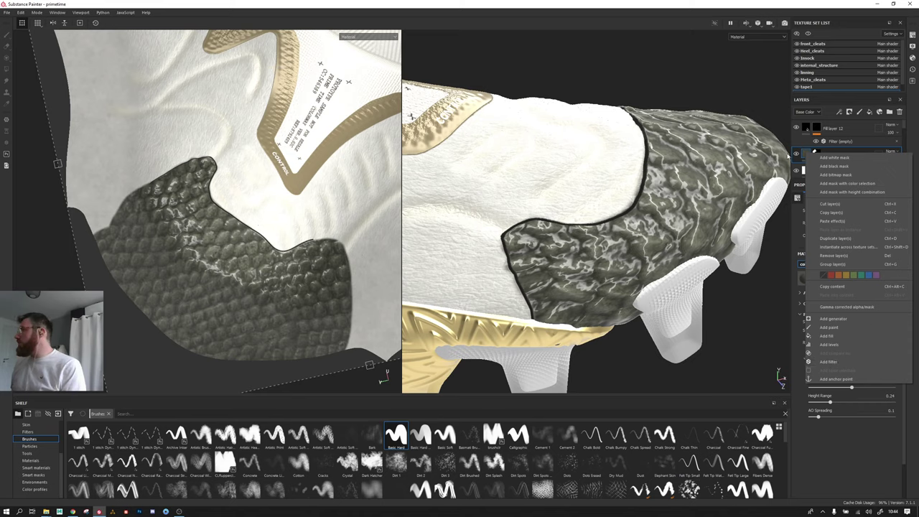
left_click(807, 153)
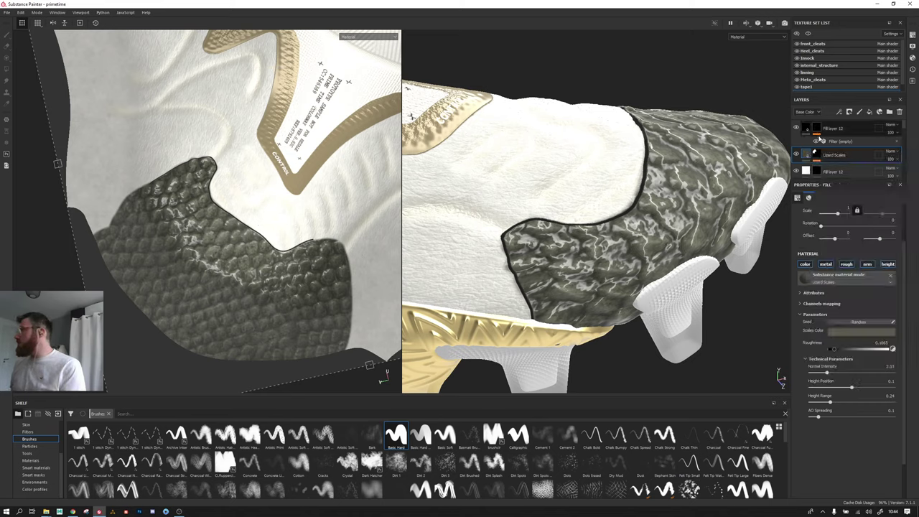
left_click(840, 141)
left_click(857, 207)
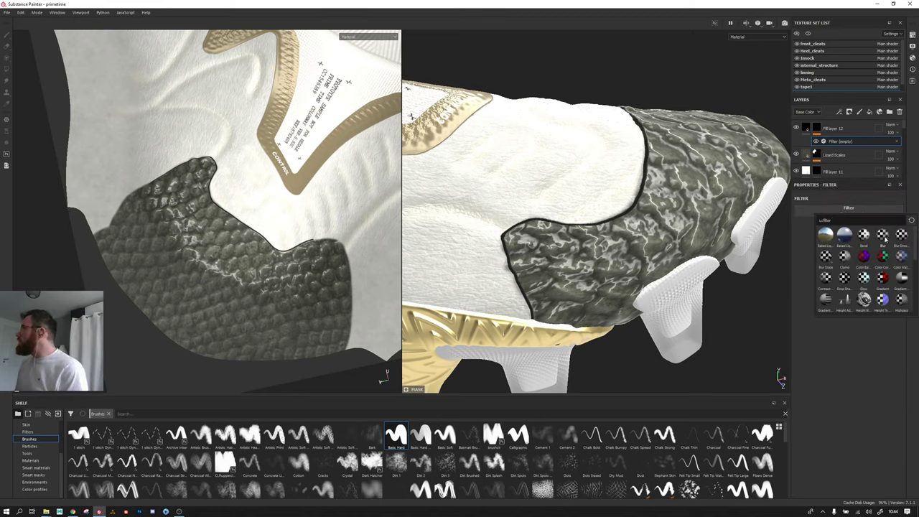
left_click(883, 237)
scroll(564, 178, "up", 2)
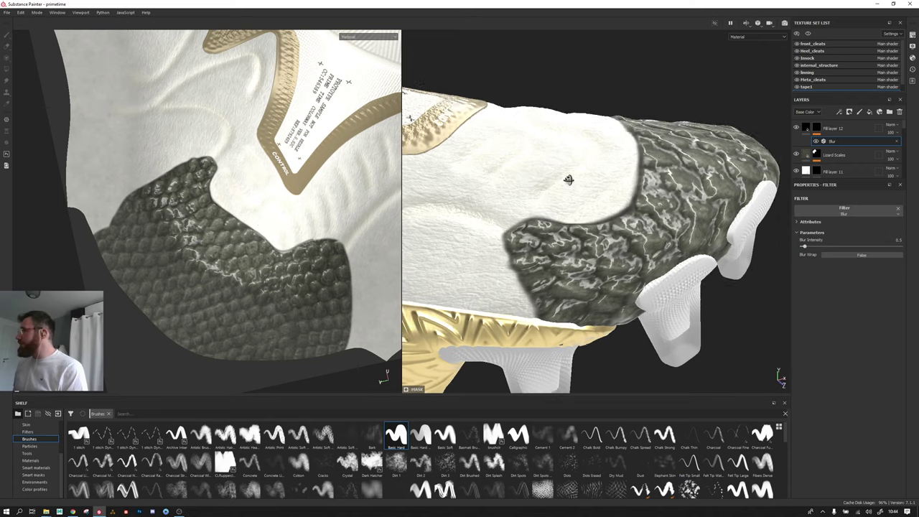
scroll(646, 201, "up", 2)
scroll(682, 214, "up", 3)
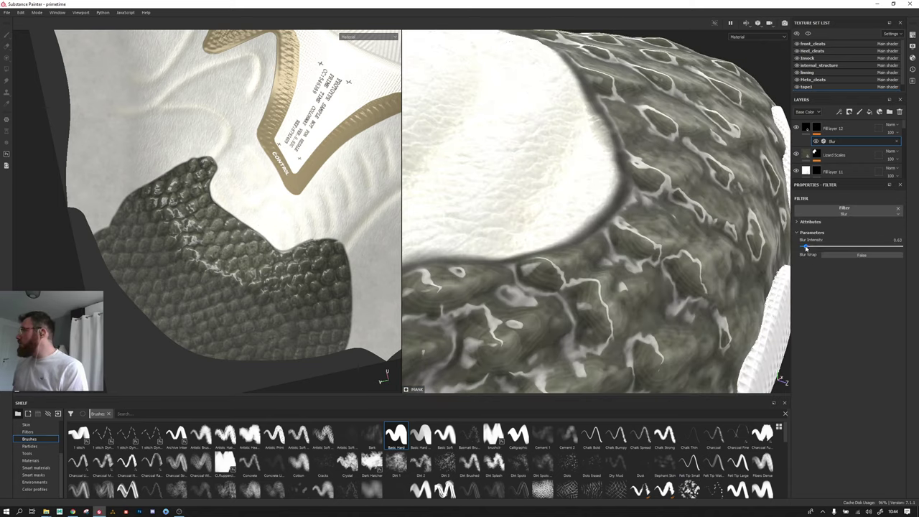
left_click_drag(805, 247, 806, 248)
left_click_drag(658, 192, 658, 127, "alt")
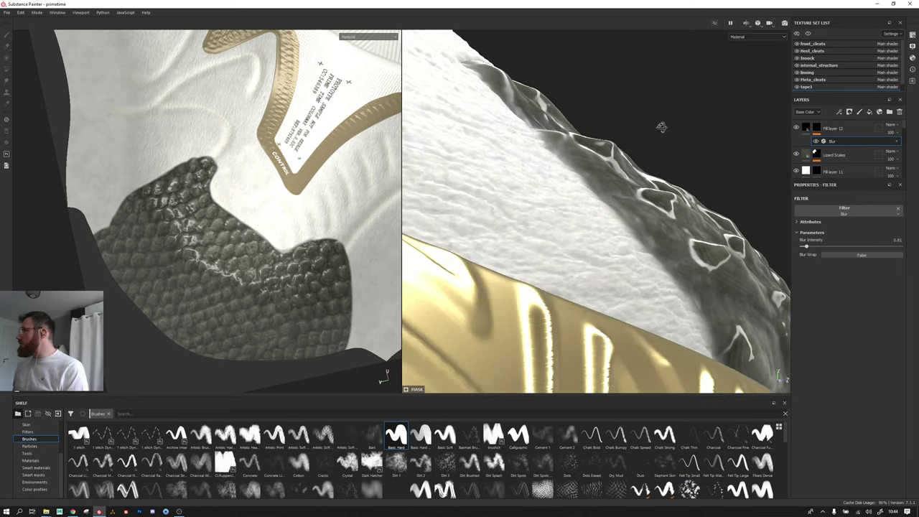
left_click(809, 139)
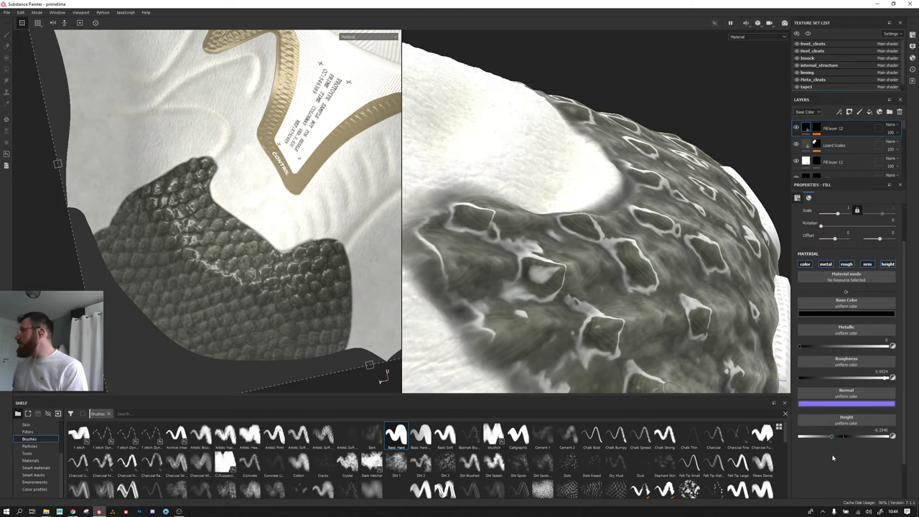
left_click_drag(617, 261, 521, 232, "alt")
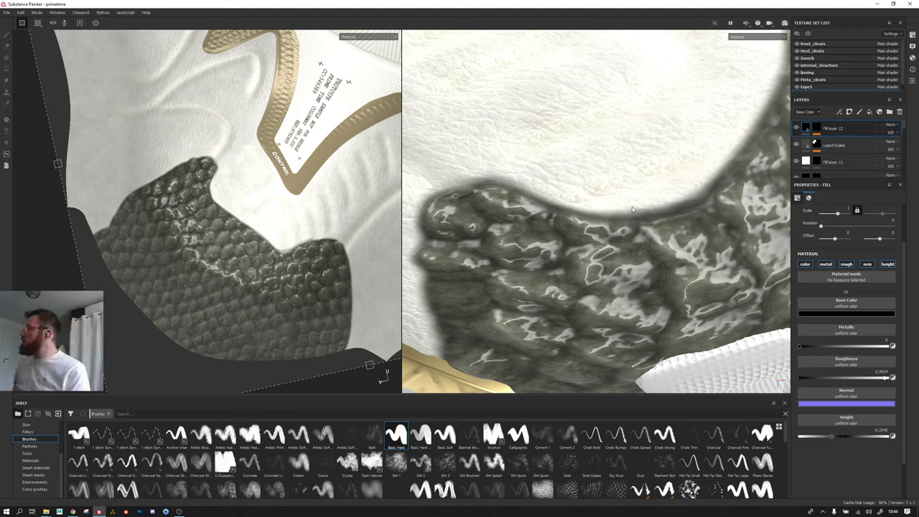
Step: Add a new Fill layer 13 with height -0.3651 and a black base colour
left_click(816, 129)
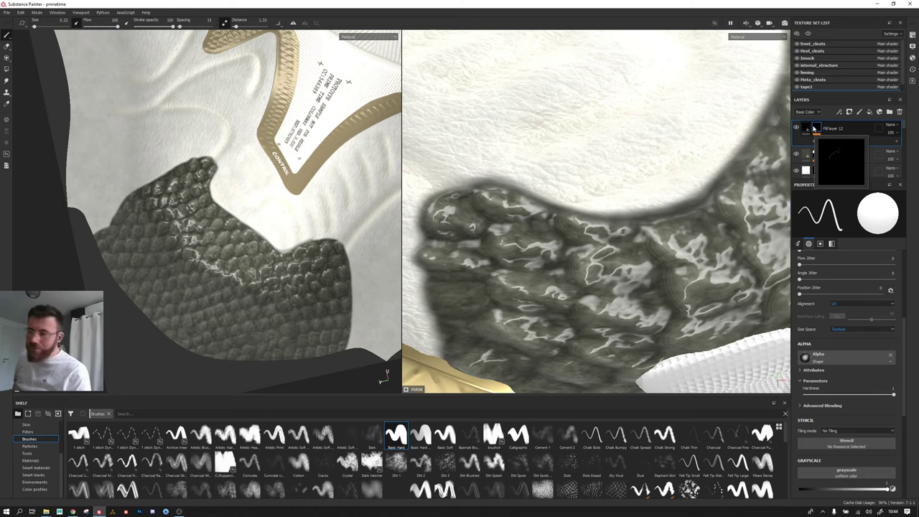
left_click(869, 112)
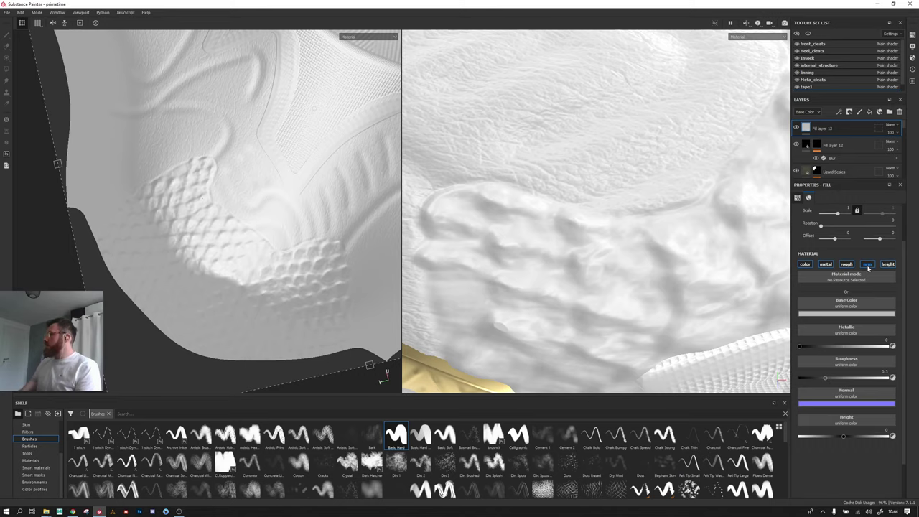
left_click_drag(843, 436, 827, 437)
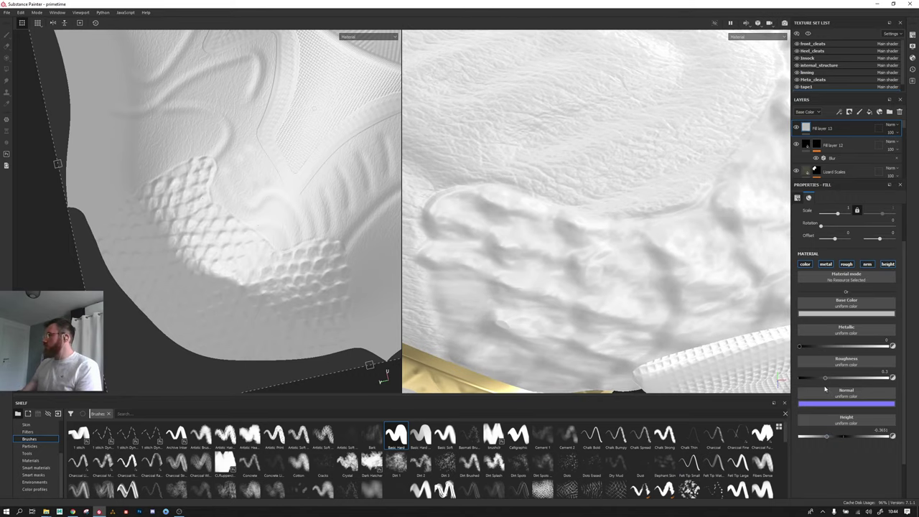
left_click(845, 313)
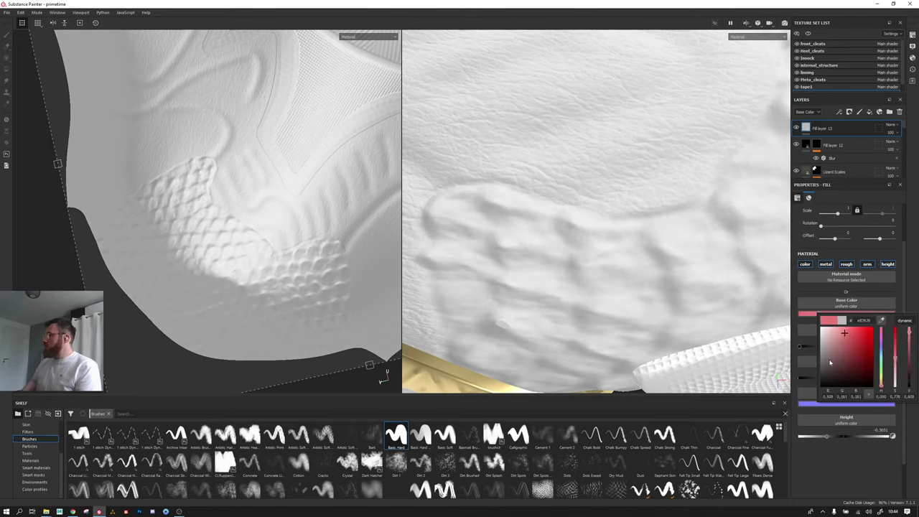
left_click_drag(846, 358, 813, 441)
left_click(813, 442)
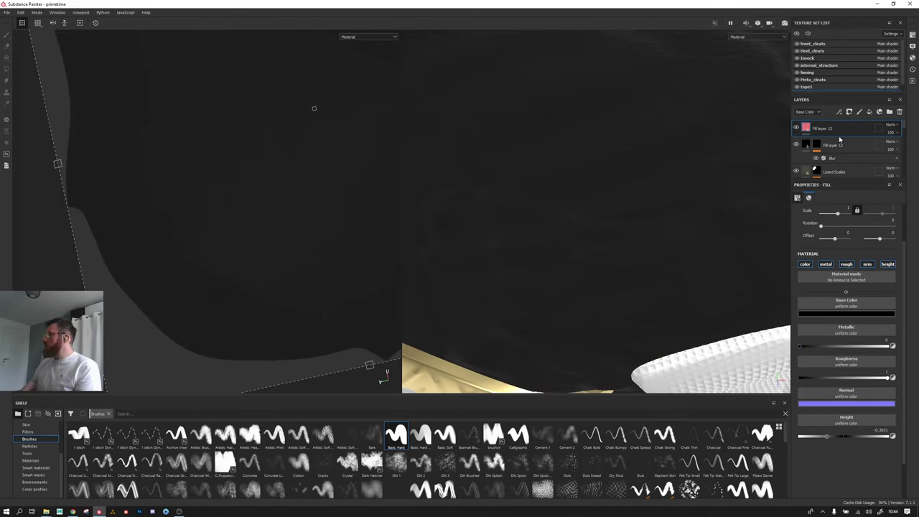
Step: Give Fill layer 13 a black mask and paste Fill layer 12's mask into it
left_click(849, 112)
left_click(854, 127)
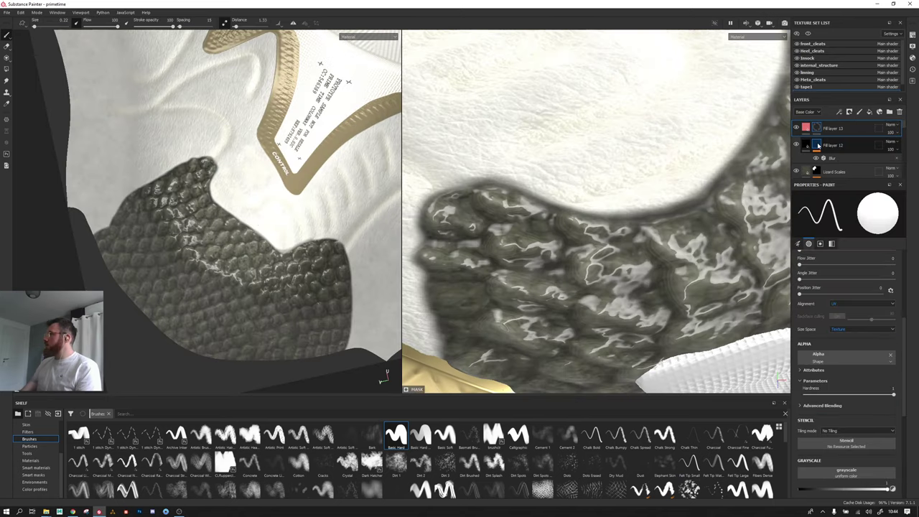
right_click(817, 146)
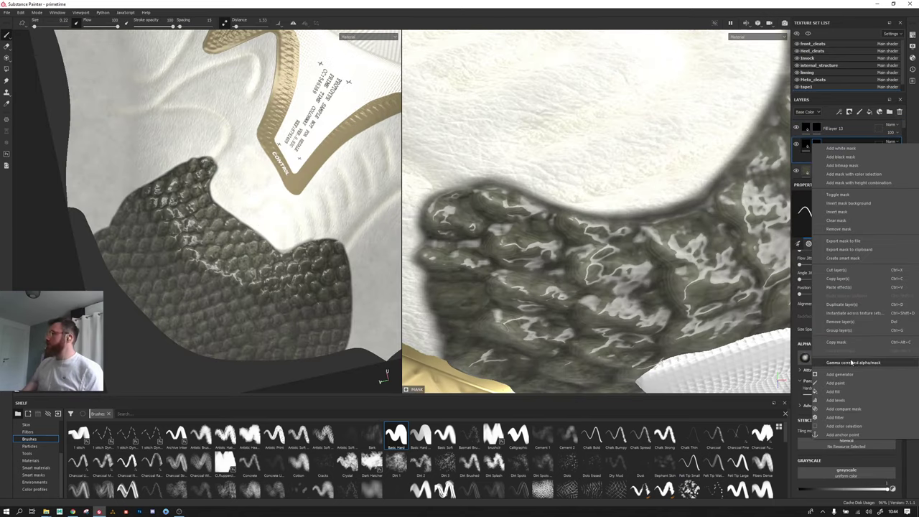
left_click(852, 346)
right_click(817, 127)
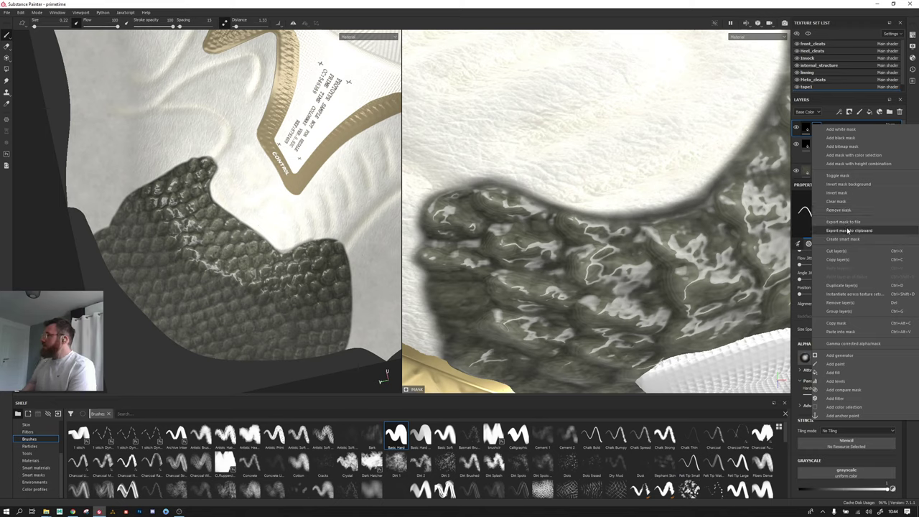
left_click(858, 332)
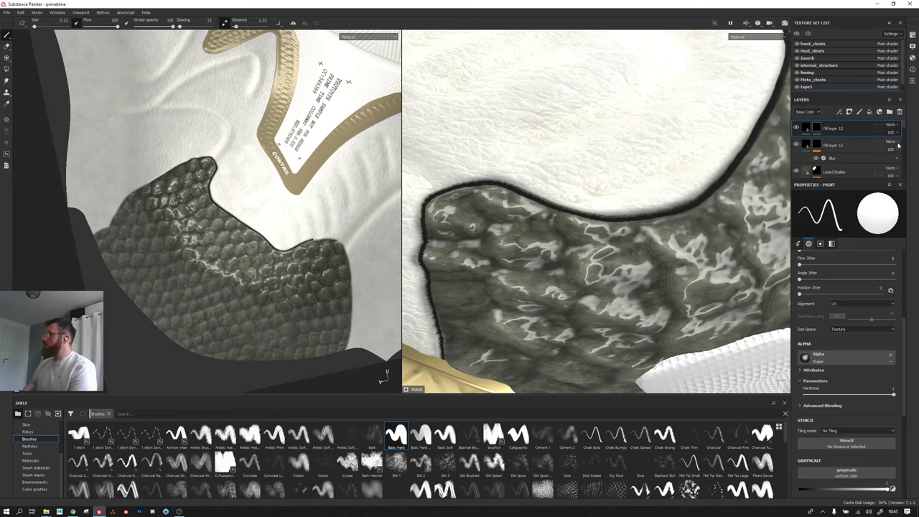
scroll(457, 229, "up", 3)
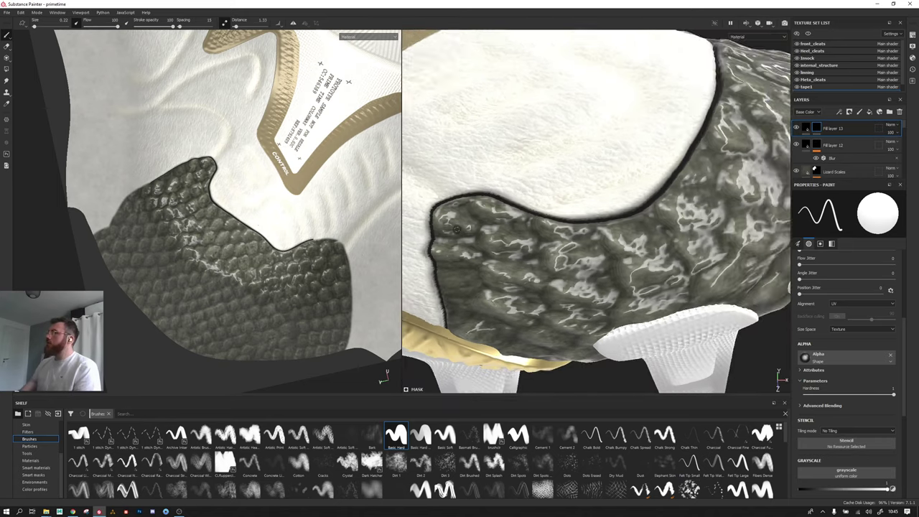
left_click_drag(457, 229, 595, 165, "alt")
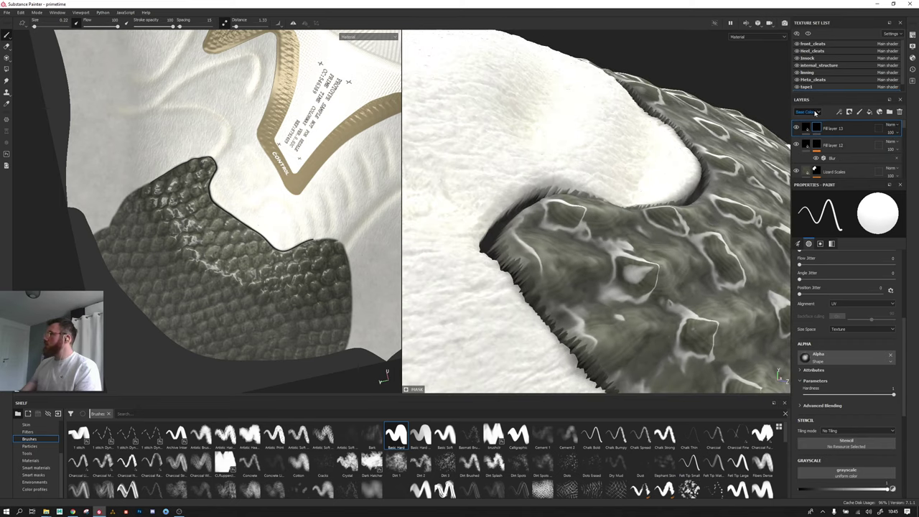
Step: Add a Bevel filter to Fill layer 13 with its distance set to -0.0217
left_click(807, 128)
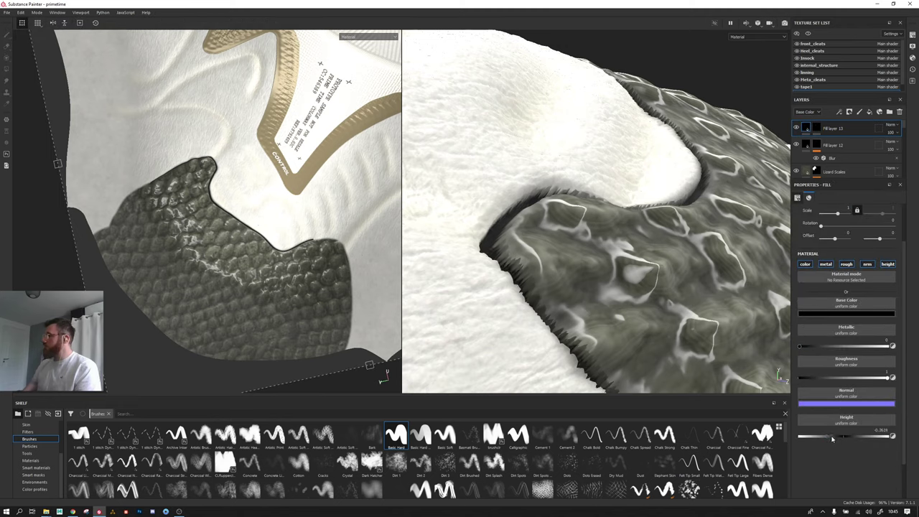
left_click(813, 127)
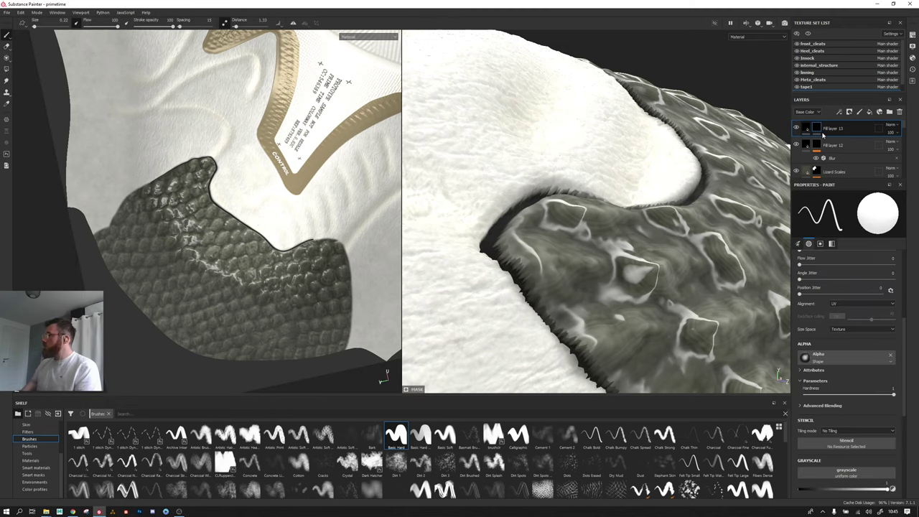
right_click(821, 130)
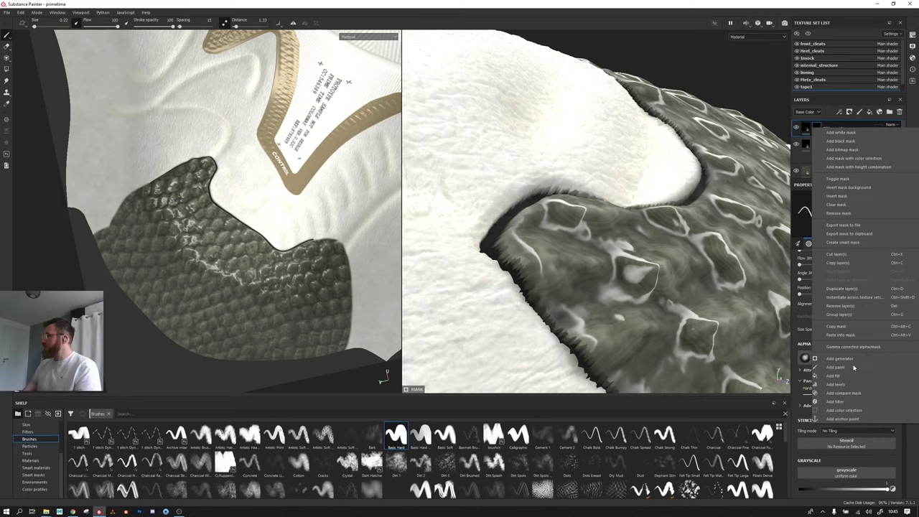
left_click(846, 406)
left_click(848, 208)
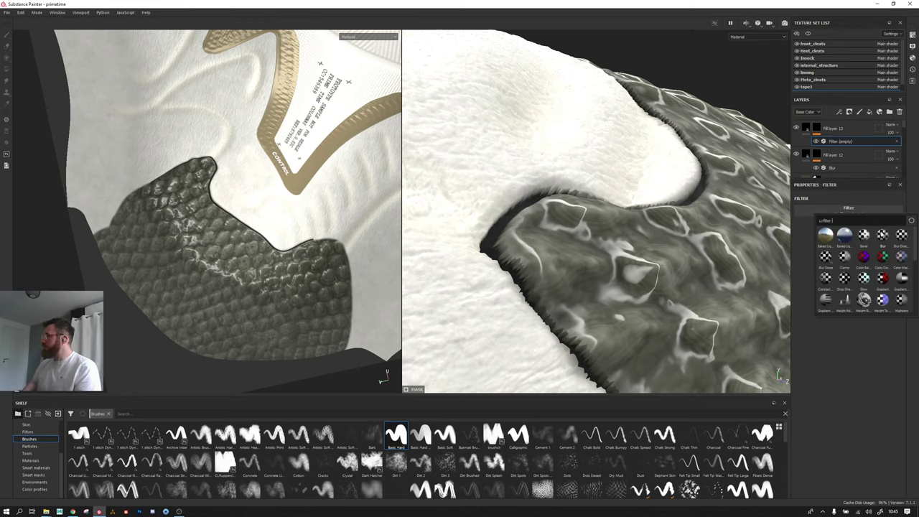
left_click(867, 237)
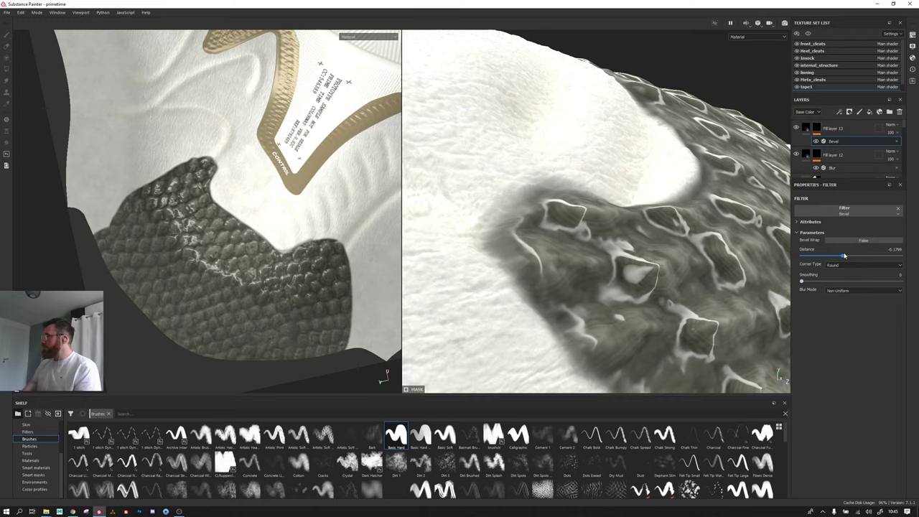
left_click_drag(851, 256, 850, 256)
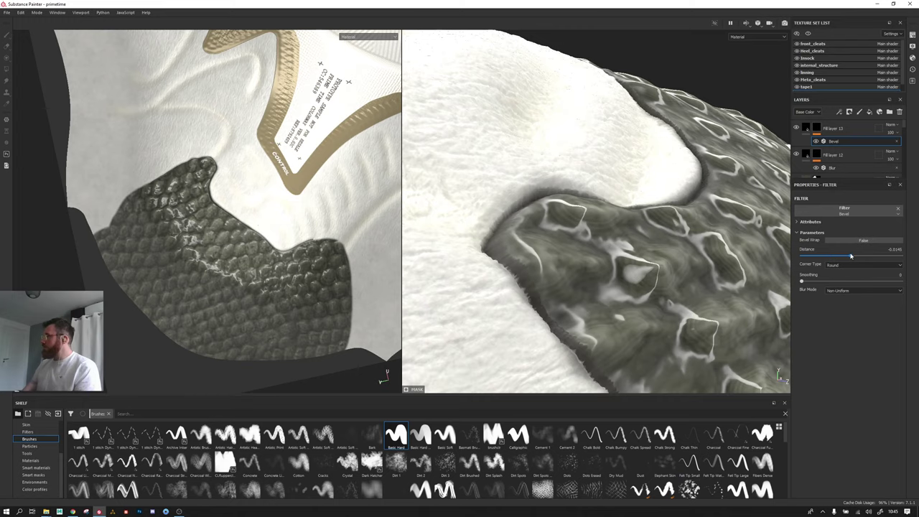
scroll(719, 312, "down", 5)
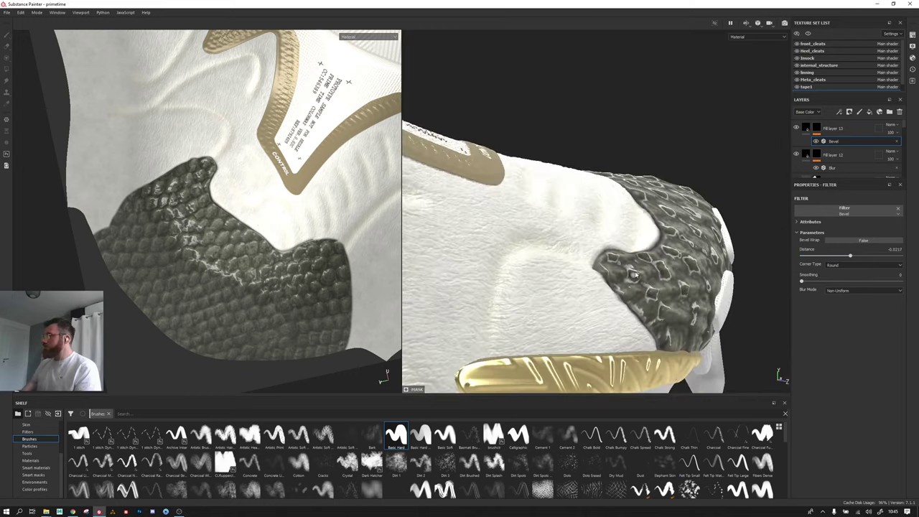
mouse_move(719, 312)
left_mouse_down("alt")
mouse_move(565, 290)
mouse_move(575, 287)
left_mouse_up("alt")
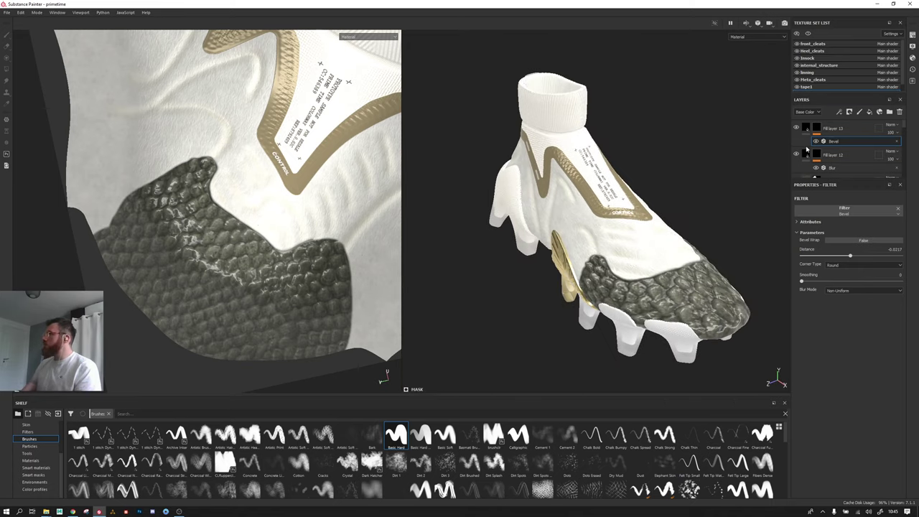
Step: Lower Fill layer 12's opacity to about 80 or less
left_click(892, 159)
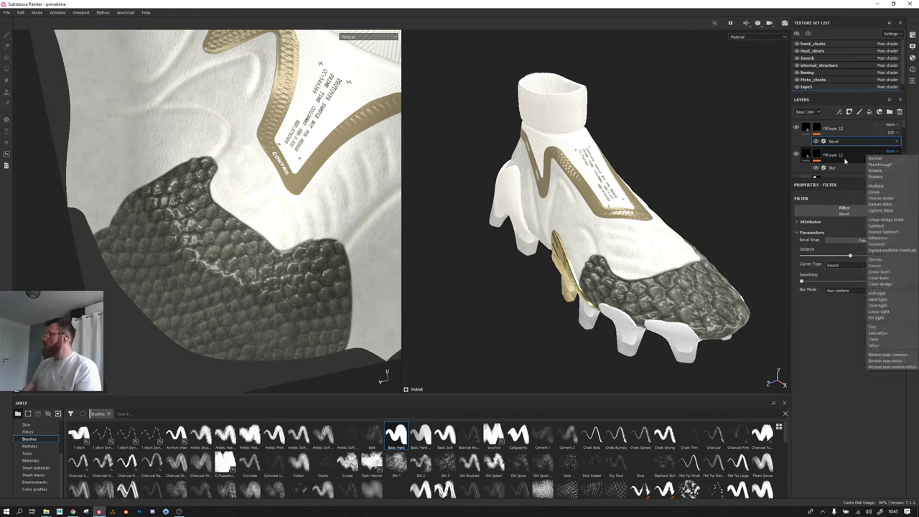
left_click(892, 162)
mouse_move(899, 176)
left_mouse_down()
mouse_move(890, 173)
mouse_move(895, 145)
mouse_move(902, 166)
mouse_move(885, 174)
left_mouse_up()
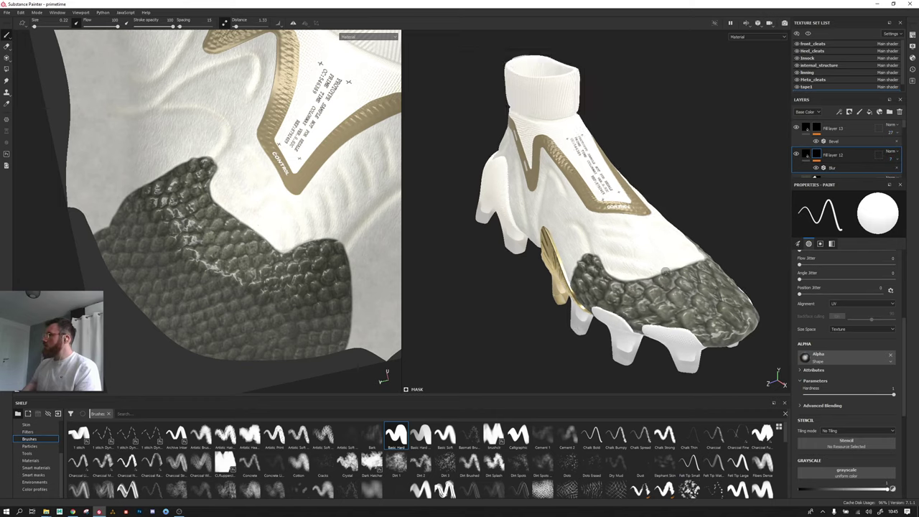
mouse_move(596, 215)
left_mouse_down("alt")
mouse_move(778, 373)
mouse_move(661, 224)
left_mouse_up("alt")
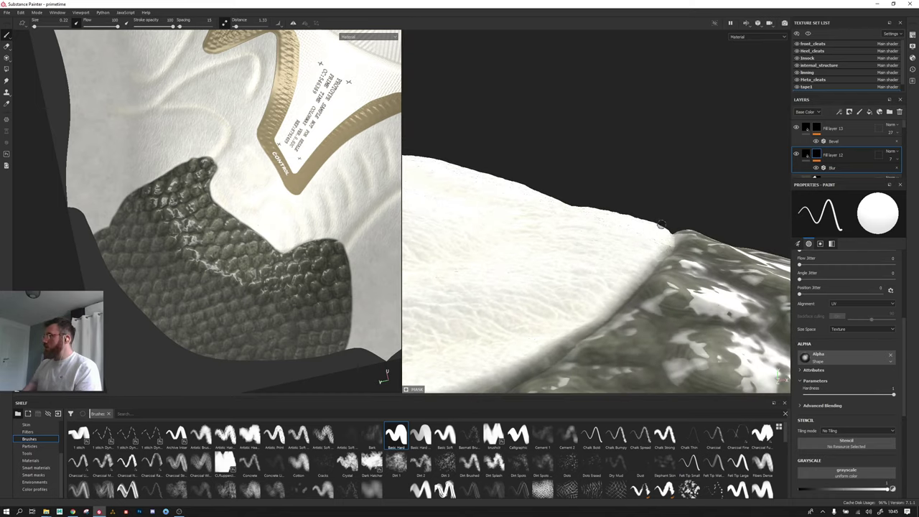
mouse_move(704, 232)
right_mouse_down("alt")
mouse_move(593, 313)
mouse_move(595, 293)
mouse_move(564, 295)
right_mouse_up("alt")
Step: Select Fill layer 13 and add a new Fill layer 14 on top of it
left_click(852, 130)
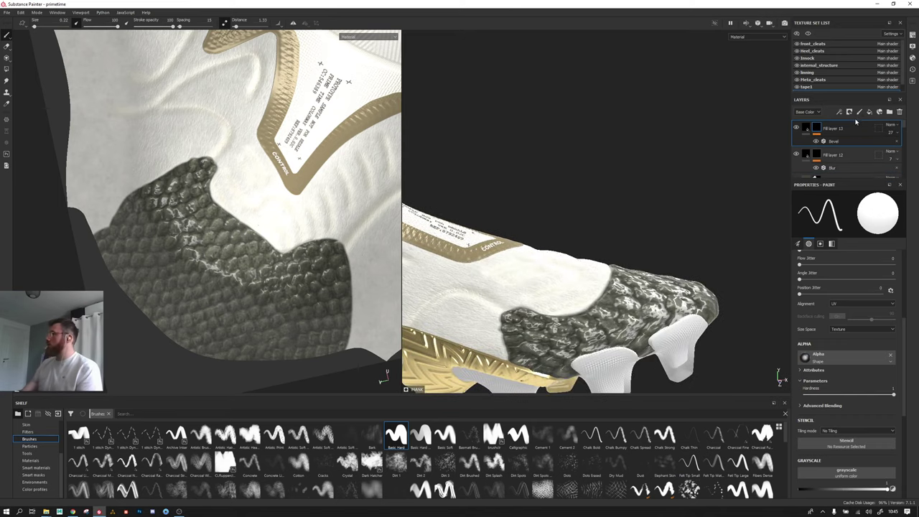
left_click(850, 112)
left_click(869, 112)
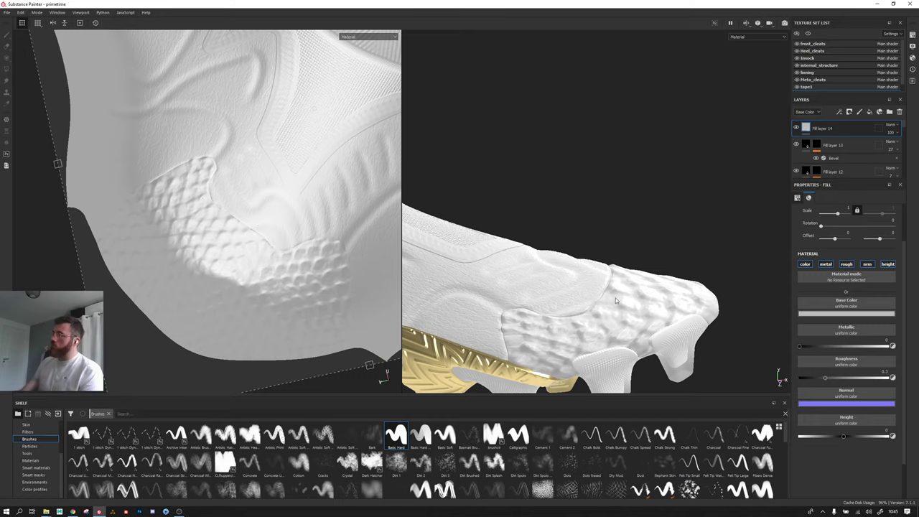
scroll(560, 320, "up", 2)
scroll(566, 336, "up", 3)
scroll(565, 358, "up", 3)
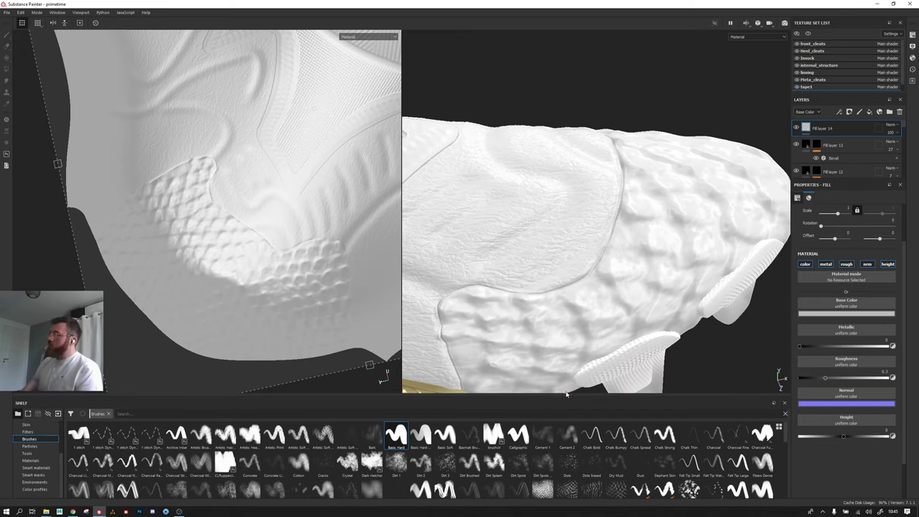
scroll(685, 305, "down", 3)
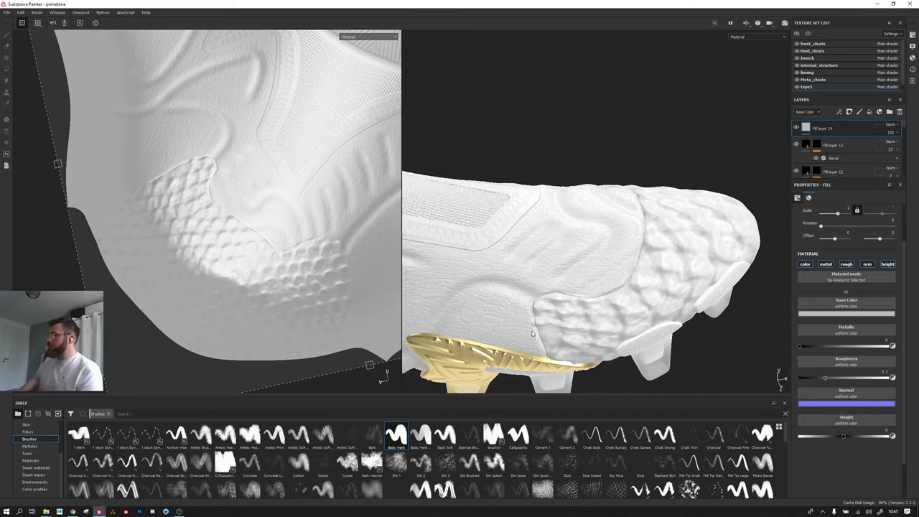
Step: Make Fill layer 14 red with roughness about 0.8 and slight height, hidden by a black mask
left_click(840, 314)
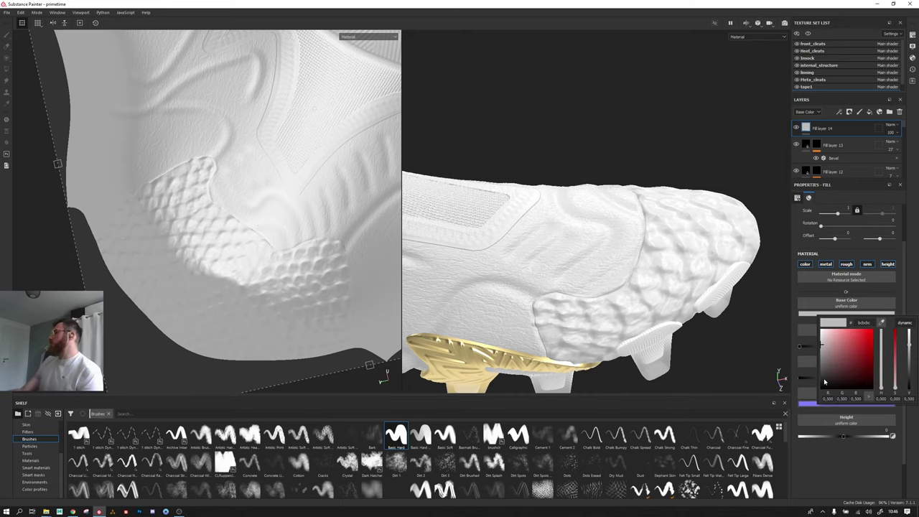
left_click(870, 340)
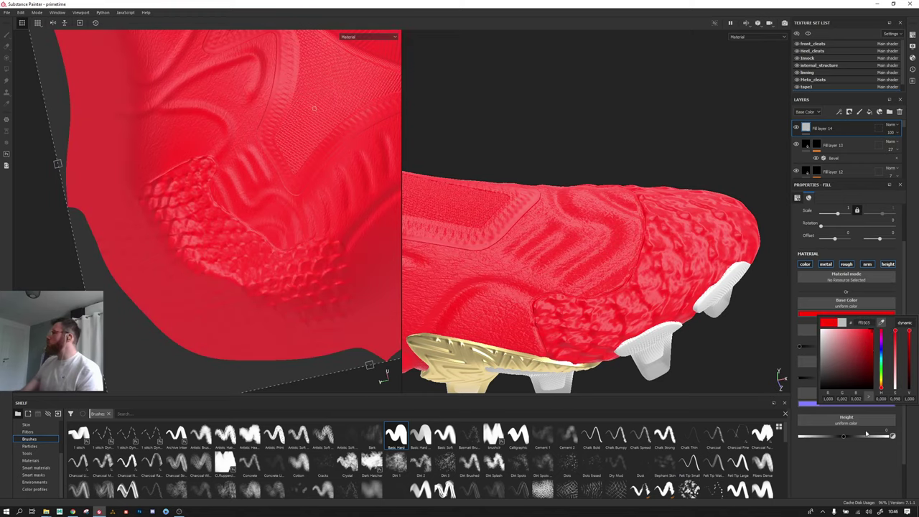
left_click_drag(825, 376, 874, 379)
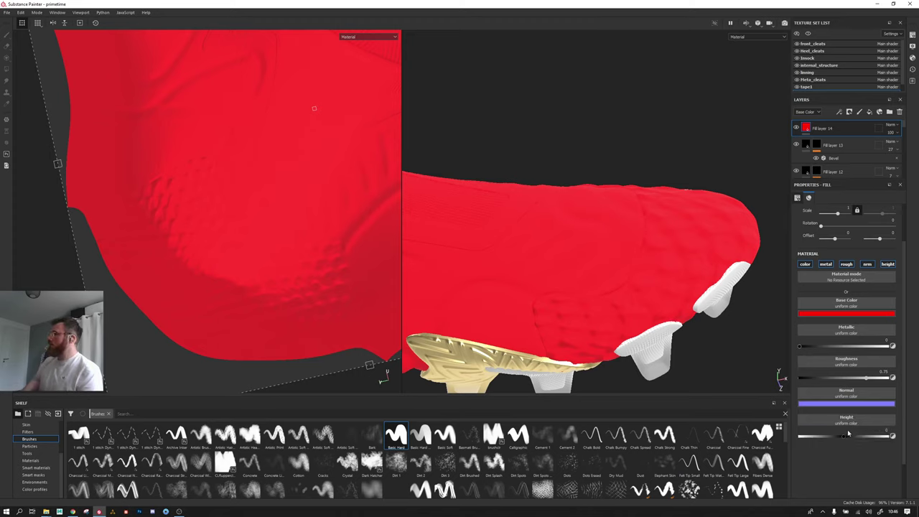
left_click(847, 436)
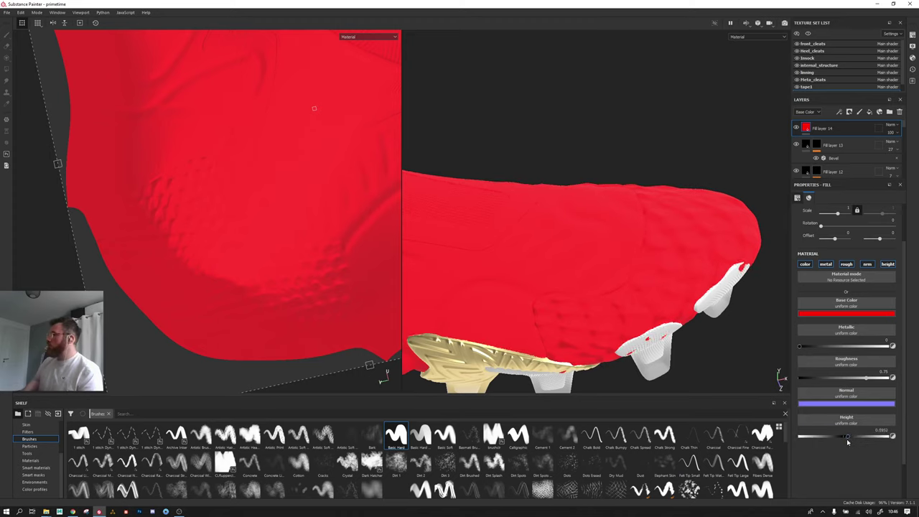
left_click(848, 112)
left_click(863, 130)
Step: Add a paint effect to Fill layer 14's mask and select the Sampled Brush from the Brushes shelf
right_click(818, 127)
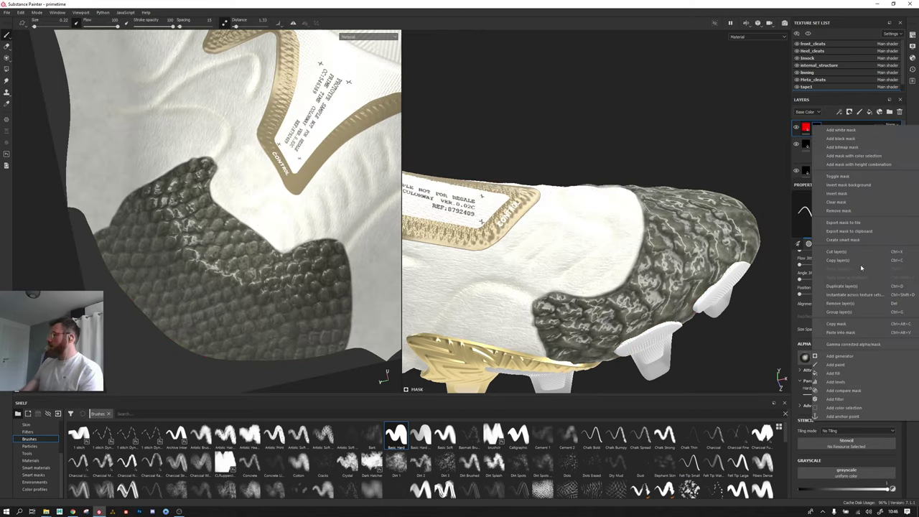
left_click(841, 365)
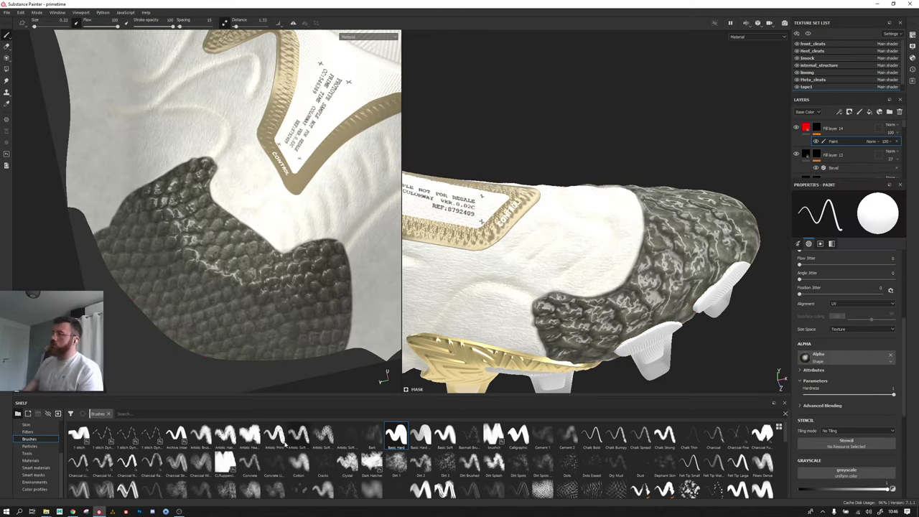
scroll(285, 444, "down", 5)
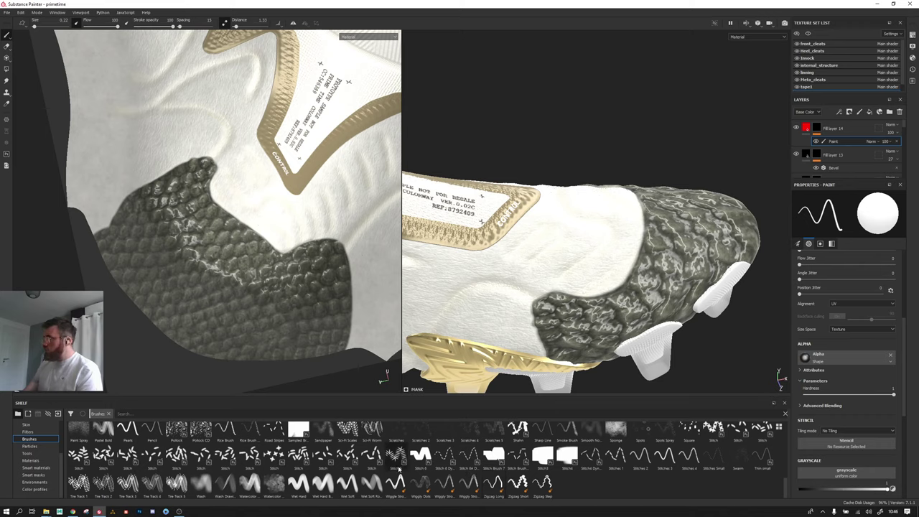
scroll(549, 452, "up", 3)
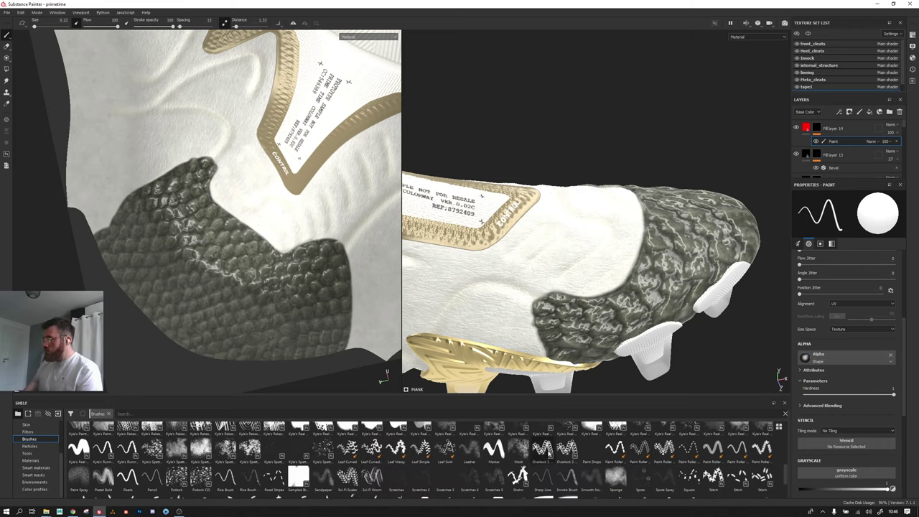
scroll(403, 475, "up", 3)
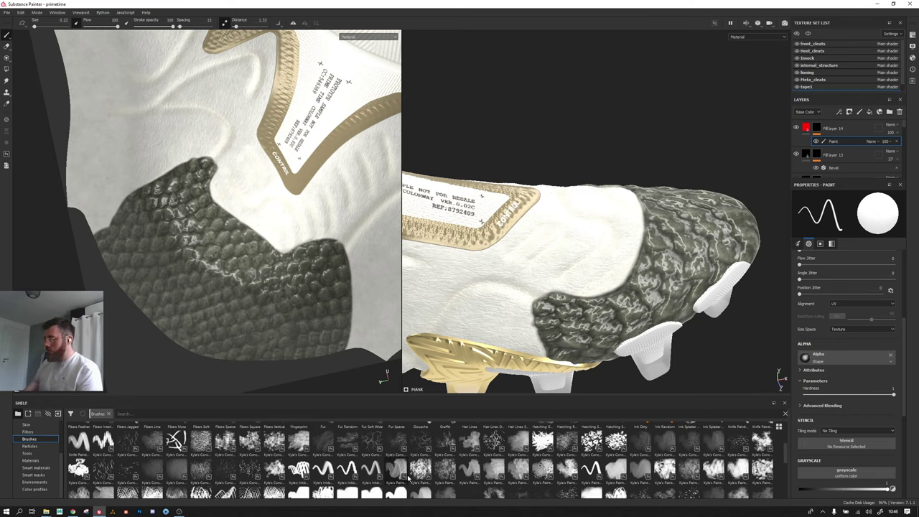
scroll(406, 476, "down", 5)
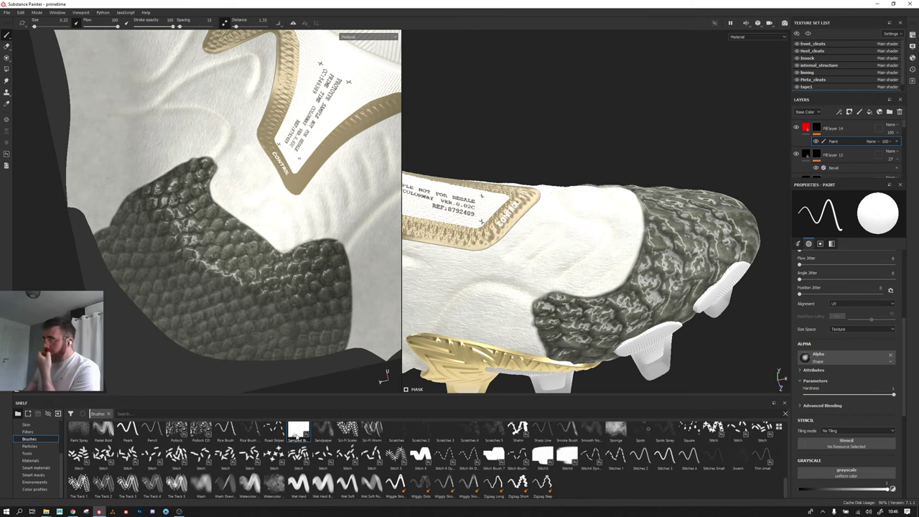
left_click(298, 433)
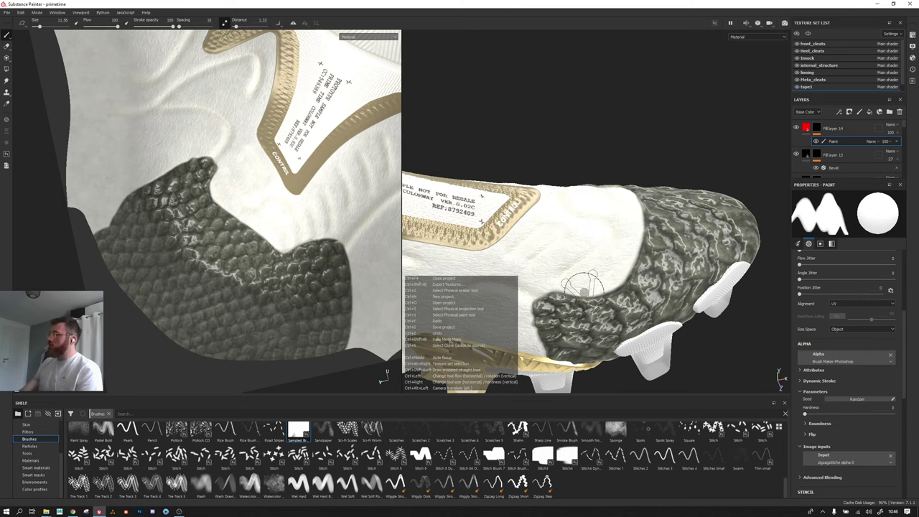
Step: Set the stitch brush to Tangent | Wrap alignment, Object size space, 90° angle and spacing 80
scroll(582, 287, "up", 3)
scroll(585, 298, "up", 3)
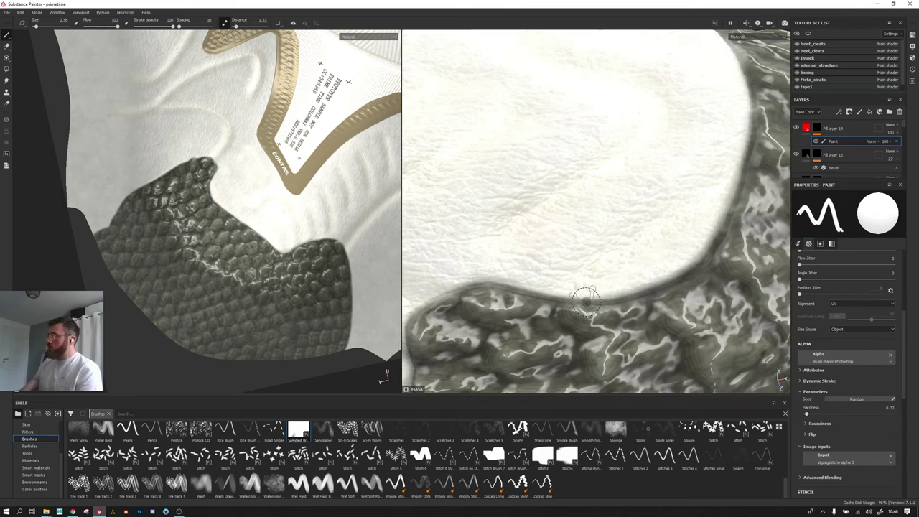
right_click_drag(585, 297, 578, 299, "ctrl")
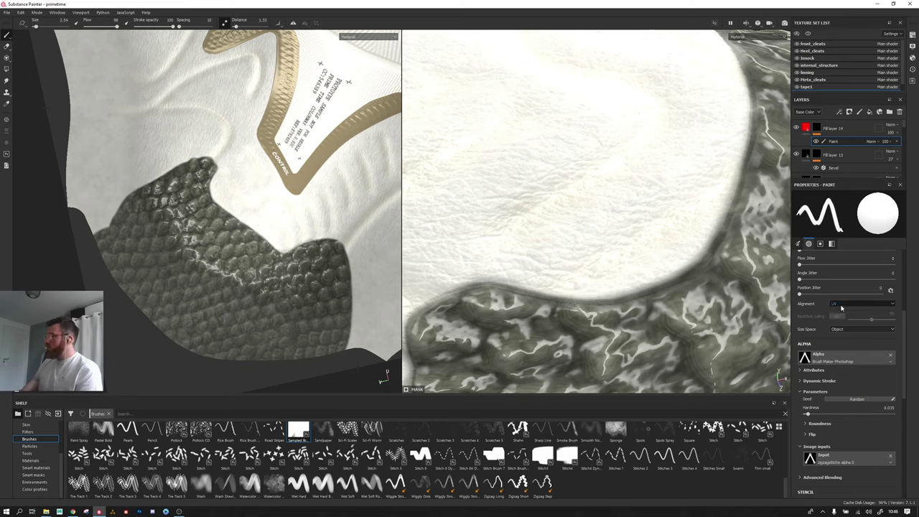
left_click(841, 304)
left_click(844, 310)
left_click(854, 329)
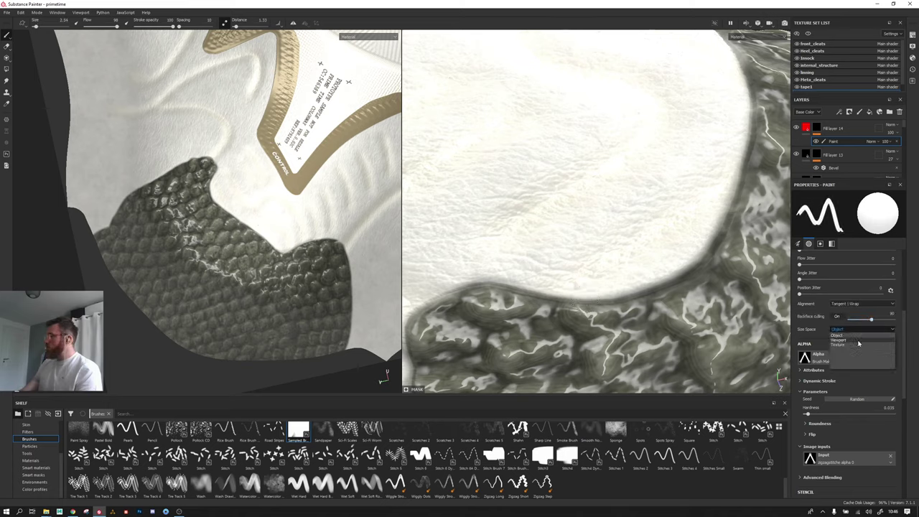
left_click(853, 335)
scroll(853, 315, "up", 2)
scroll(853, 309, "up", 2)
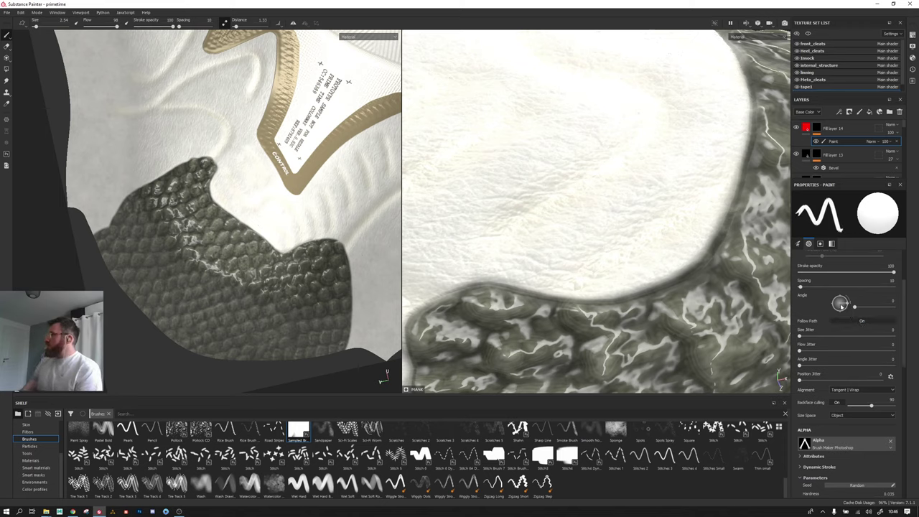
left_click_drag(855, 307, 866, 308)
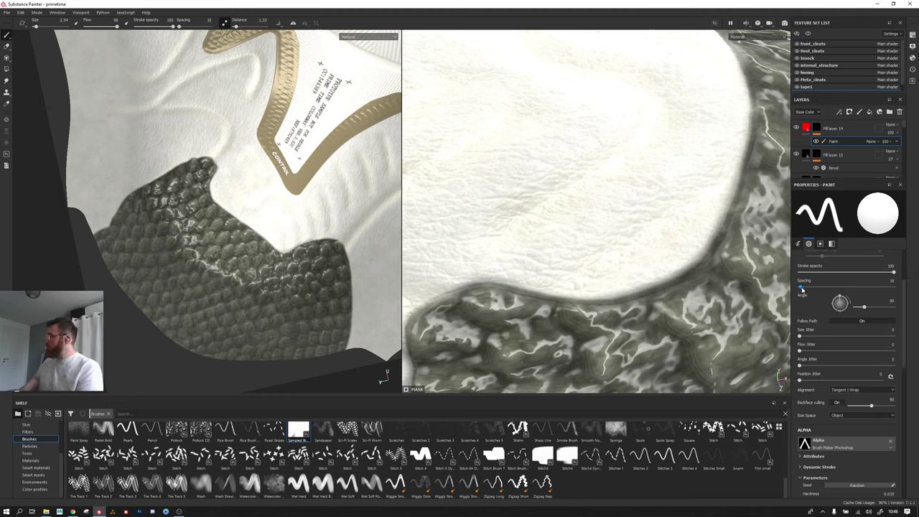
left_click_drag(801, 287, 817, 287)
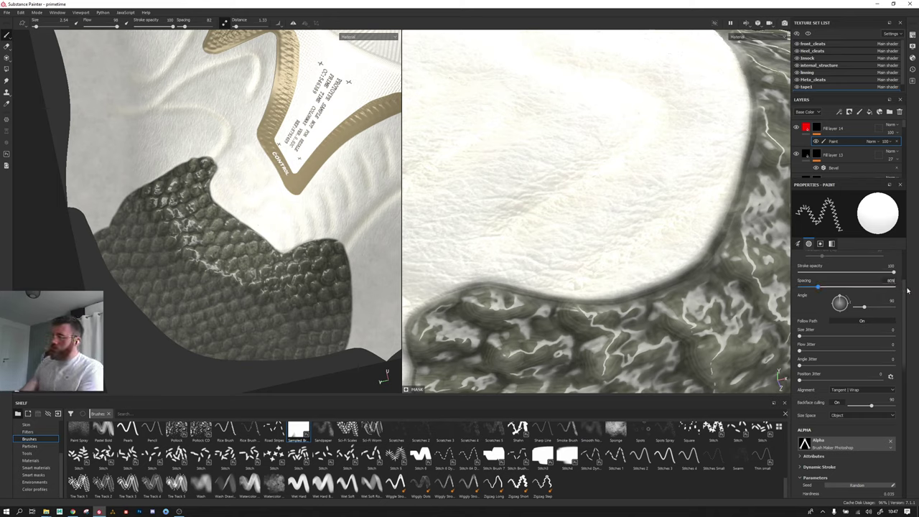
key("Return")
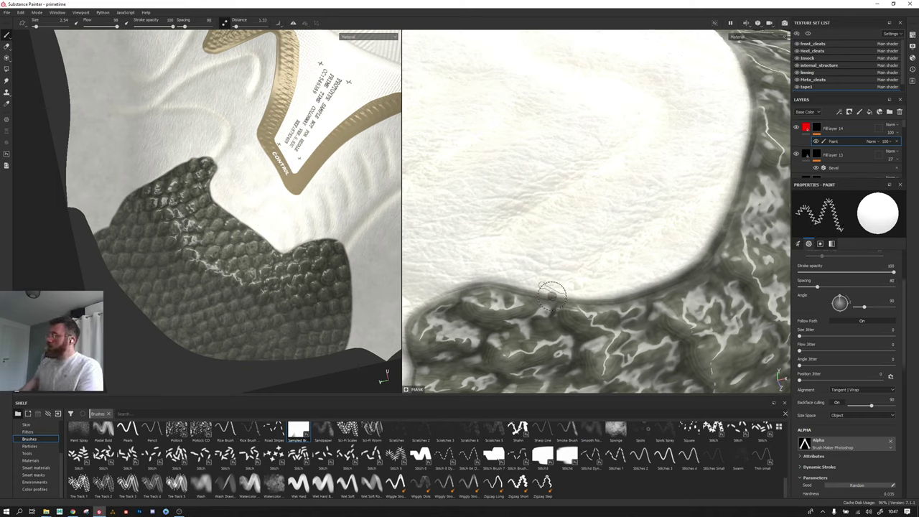
Step: Paint a red zigzag stitch stroke along the panel seam, redoing one bad stroke
left_click_drag(531, 300, 703, 295)
key("ctrl+z")
mouse_move(545, 302)
left_mouse_down("alt")
mouse_move(528, 262)
mouse_move(516, 258)
left_mouse_up("alt")
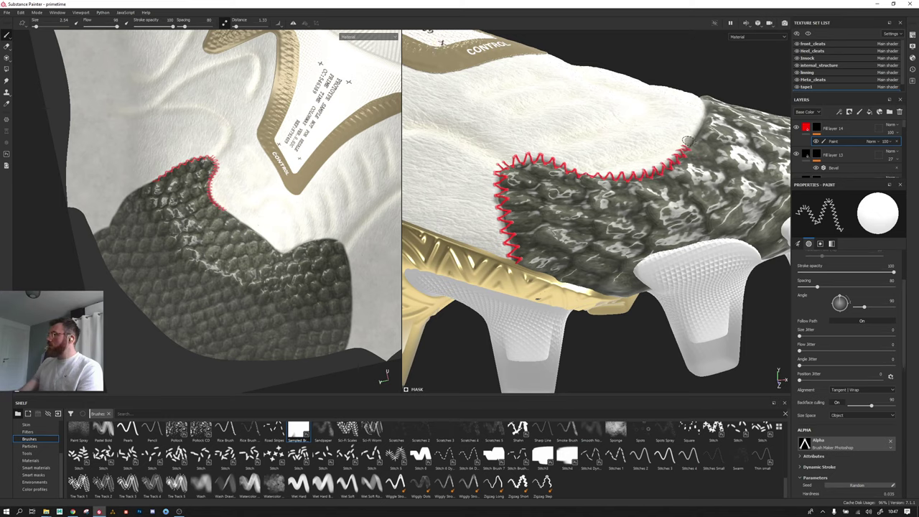
mouse_move(516, 258)
left_mouse_down("alt")
mouse_move(630, 287)
mouse_move(603, 273)
left_mouse_up("alt")
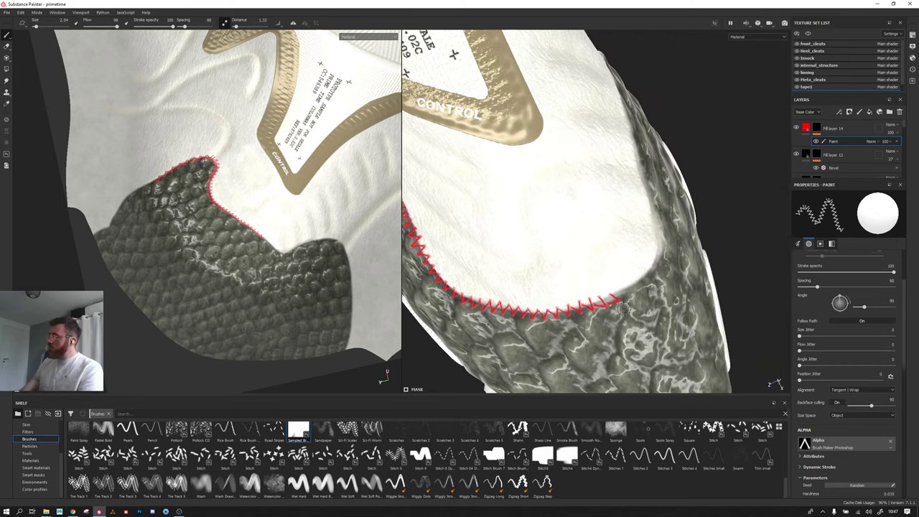
scroll(596, 269, "up", 5)
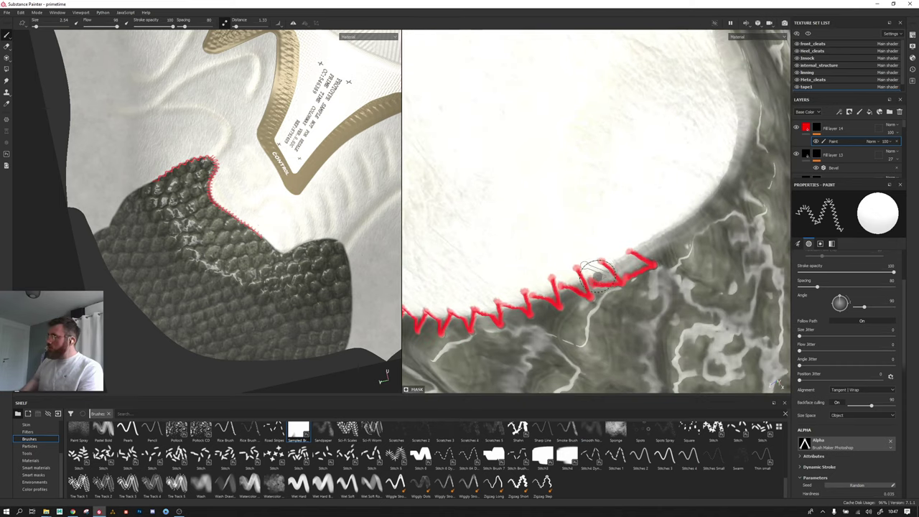
Step: Erase the stitches overrunning the seam end, then extend the stitching further along the seam
left_click(7, 45)
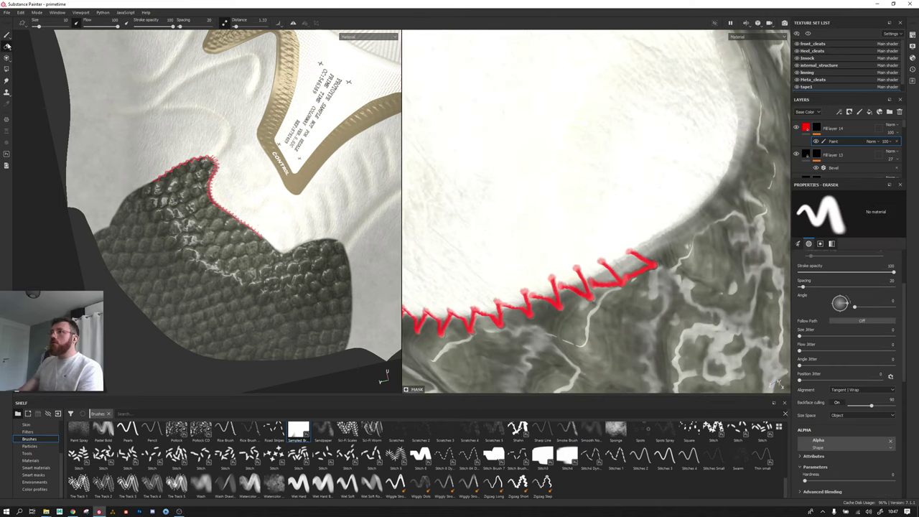
left_click(628, 251)
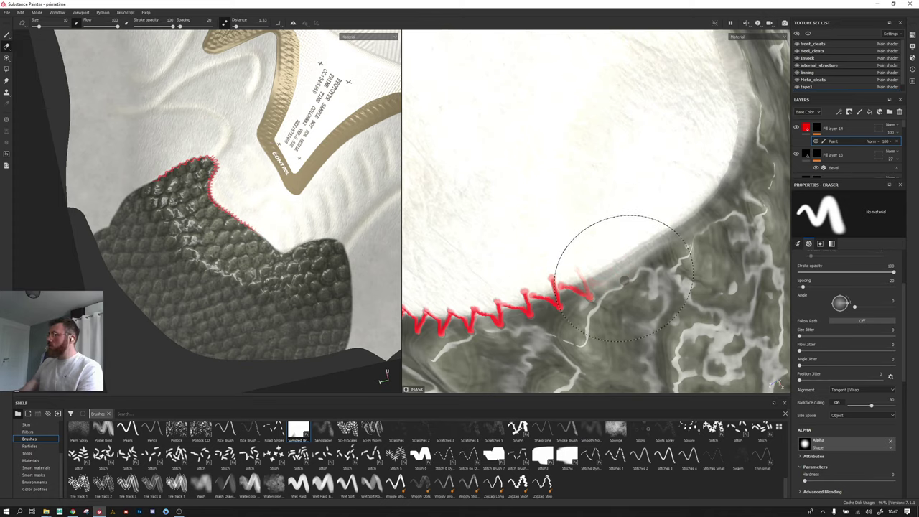
right_click_drag(567, 266, 581, 291, "ctrl")
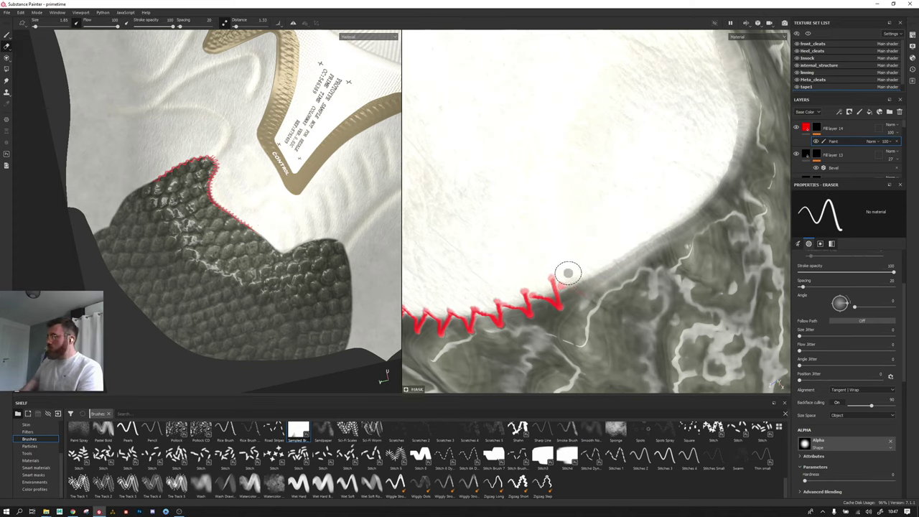
left_click(7, 35)
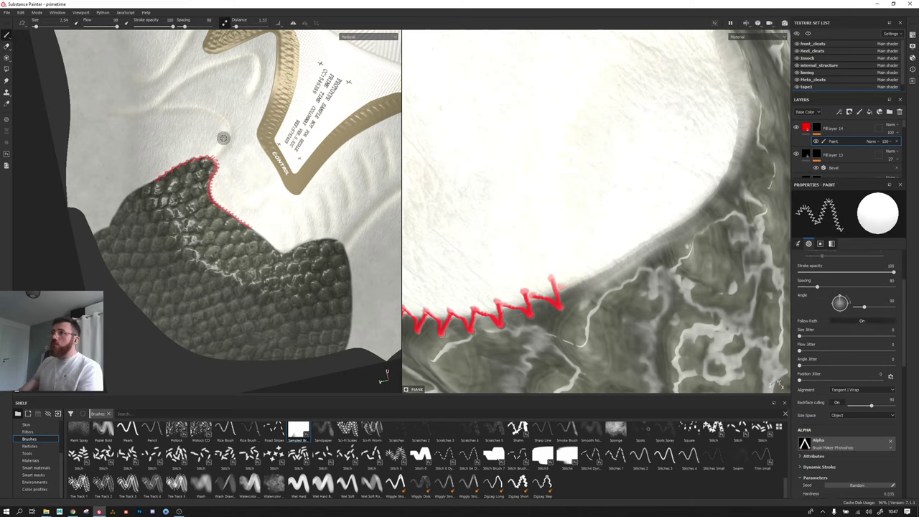
mouse_move(621, 265)
left_mouse_down()
mouse_move(742, 113)
mouse_move(695, 109)
mouse_move(676, 285)
mouse_move(443, 286)
mouse_move(554, 262)
mouse_move(697, 214)
mouse_move(764, 205)
mouse_move(599, 257)
left_mouse_up()
Step: Set Fill layer 14's Height channel blend mode to Normal and switch the layer view to the Normal channel
scroll(600, 257, "down", 2)
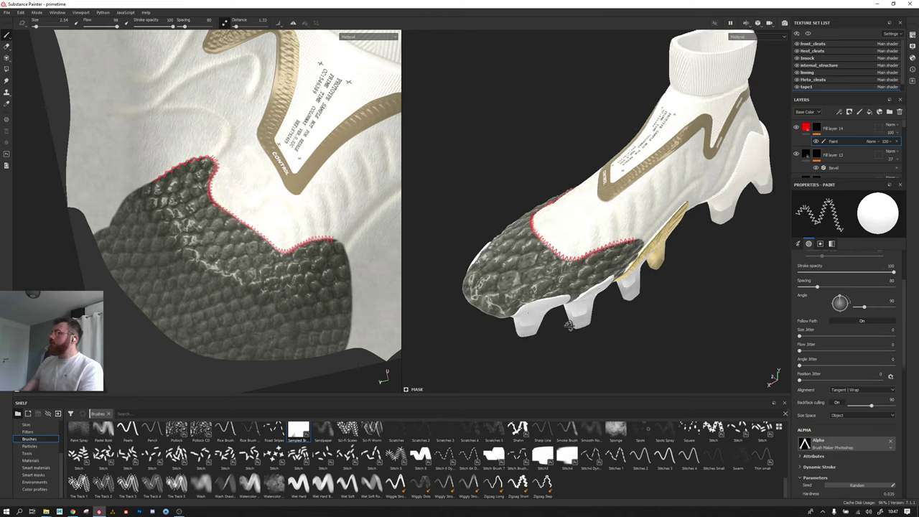
scroll(624, 272, "up", 3)
scroll(646, 284, "up", 2)
scroll(656, 287, "up", 2)
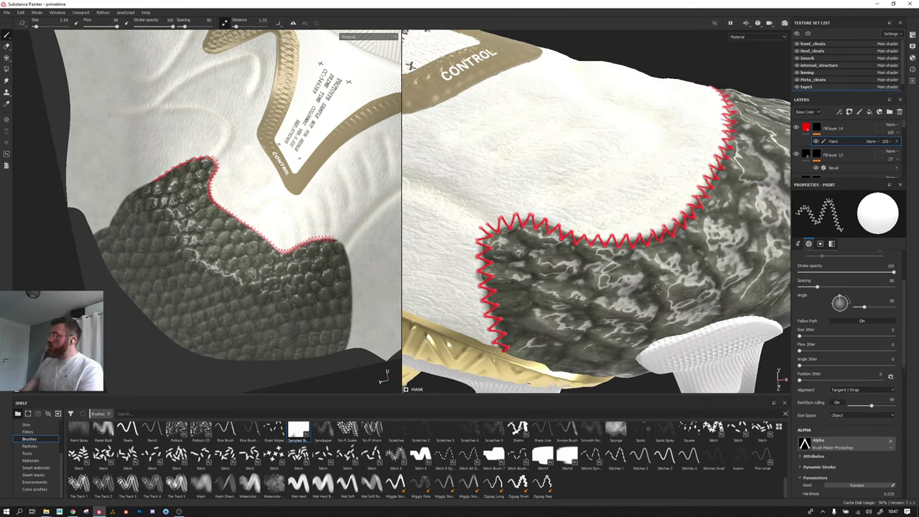
mouse_move(655, 287)
left_mouse_down("alt")
mouse_move(527, 290)
mouse_move(574, 283)
left_mouse_up("alt")
scroll(527, 290, "up", 3)
left_click(806, 112)
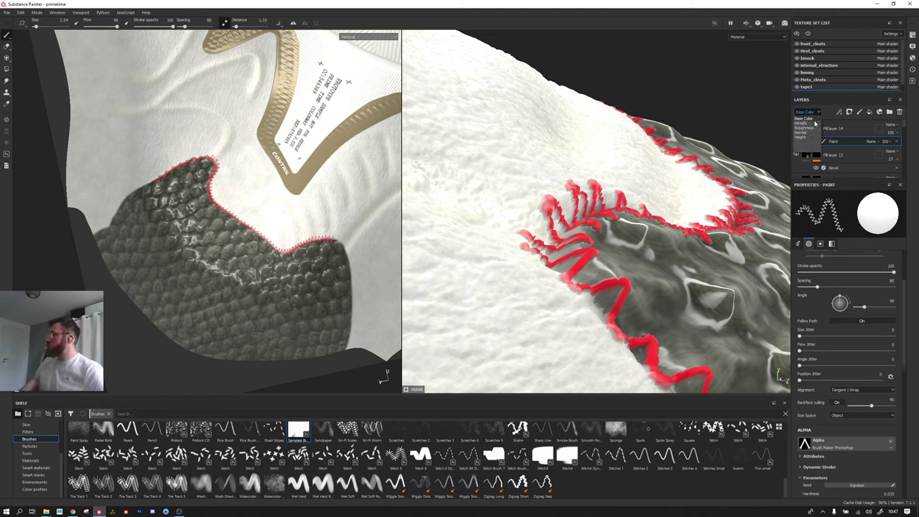
left_click(805, 133)
left_click(890, 125)
left_click(875, 132)
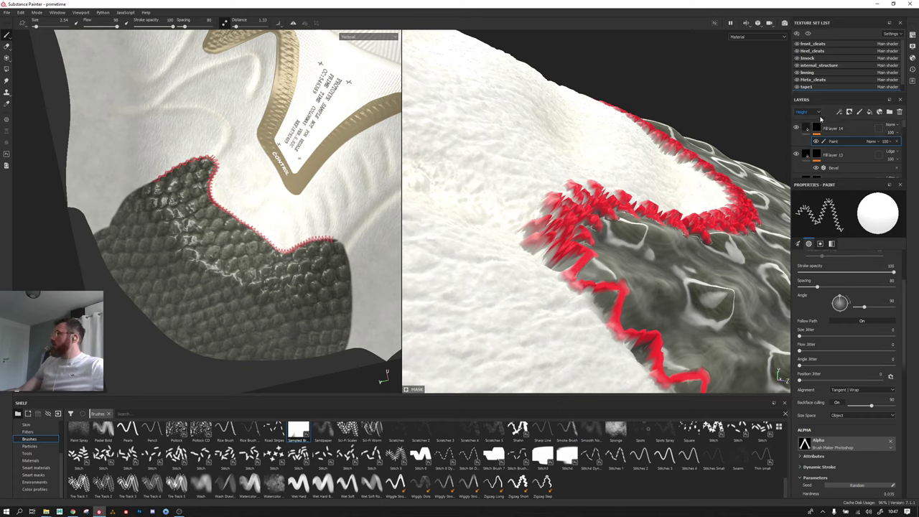
left_click(814, 113)
left_click(805, 136)
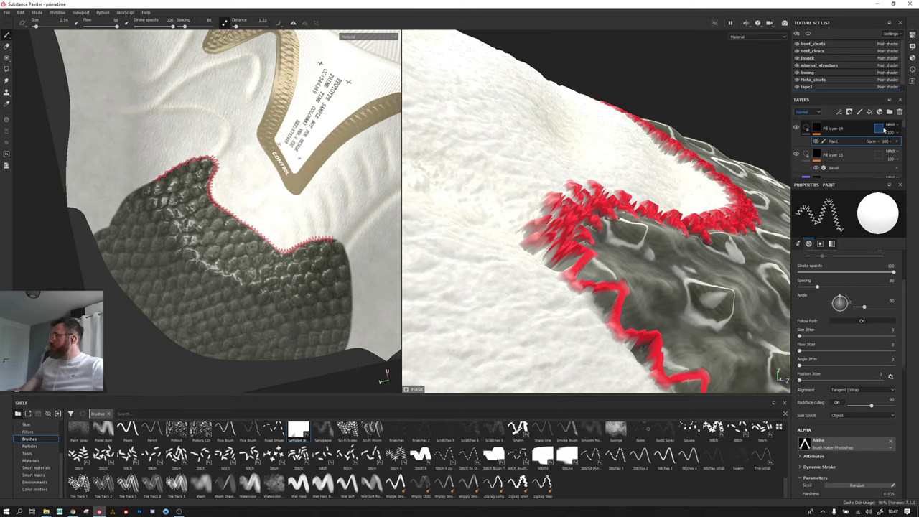
Step: Set the stitch layer's Normal channel blending to Normal and frame the boot to inspect the stitching
left_click(890, 130)
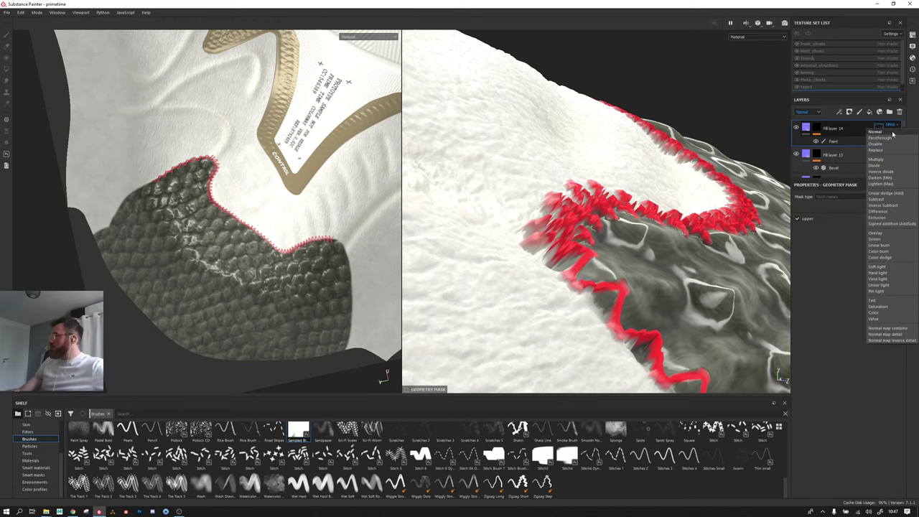
key("f")
left_click_drag(691, 145, 673, 119, "alt")
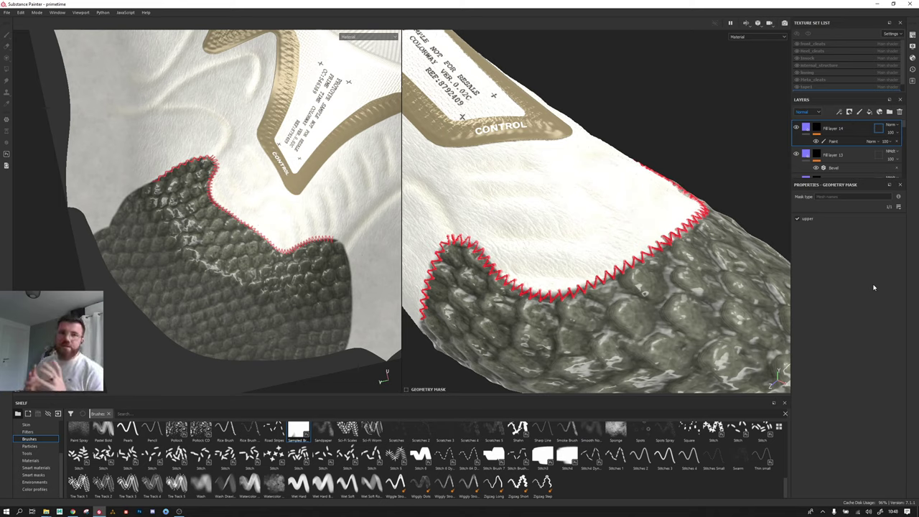
left_click(6, 132)
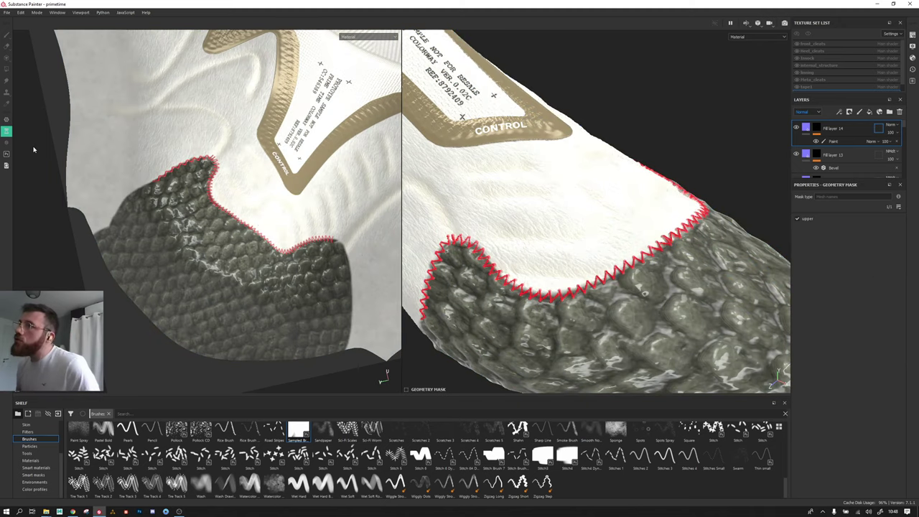